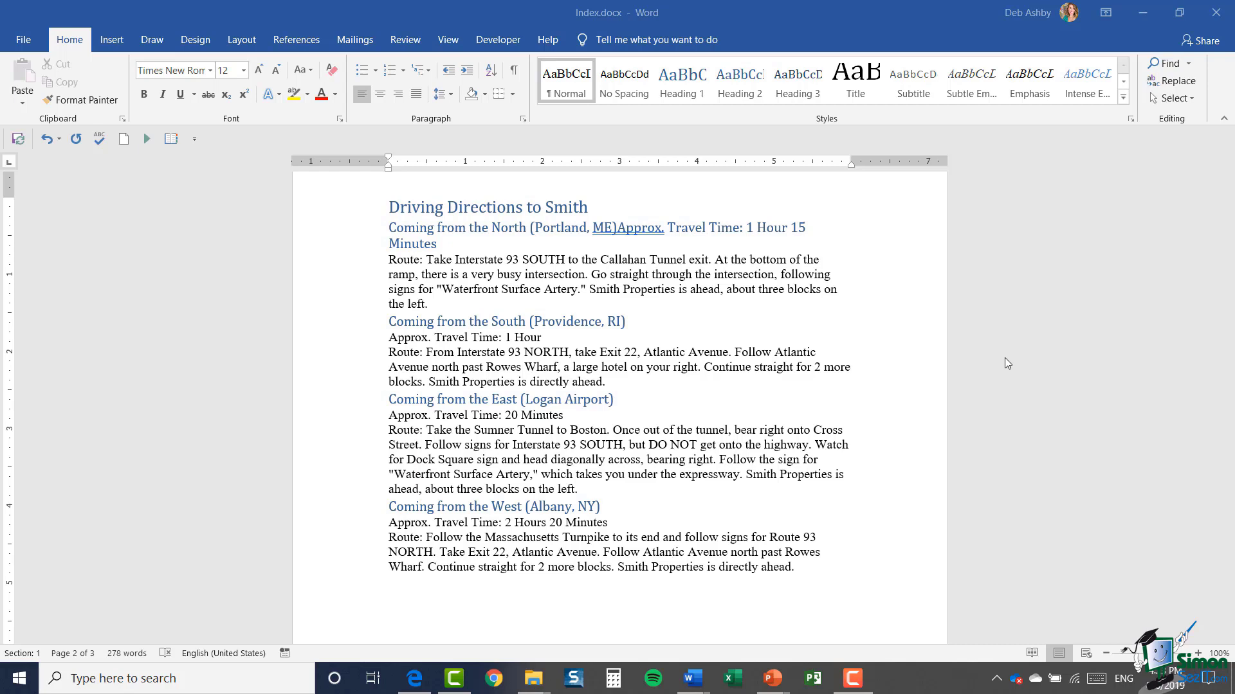
# Step: Switch to the References tab to reach the index tools in the driving directions document
pyautogui.click(289, 44)
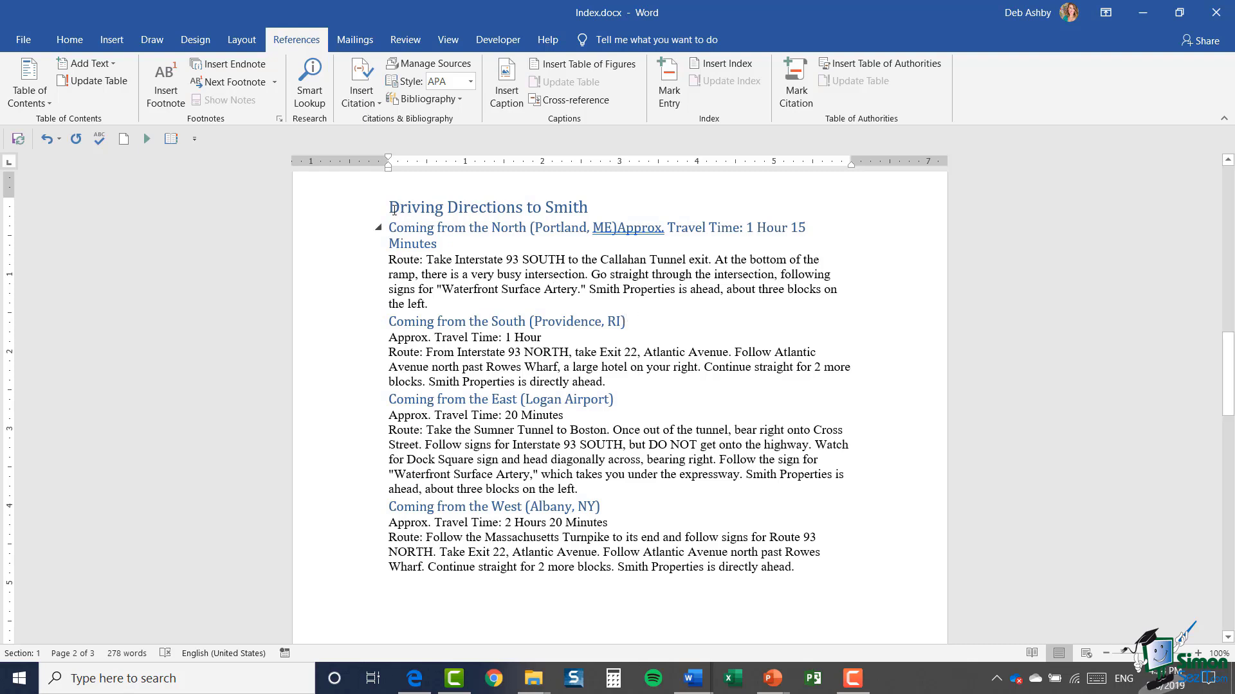
# Step: Add an XE index entry for the 'Driving Directions to Smith' heading, with Bold page number checked
pyautogui.click(342, 216)
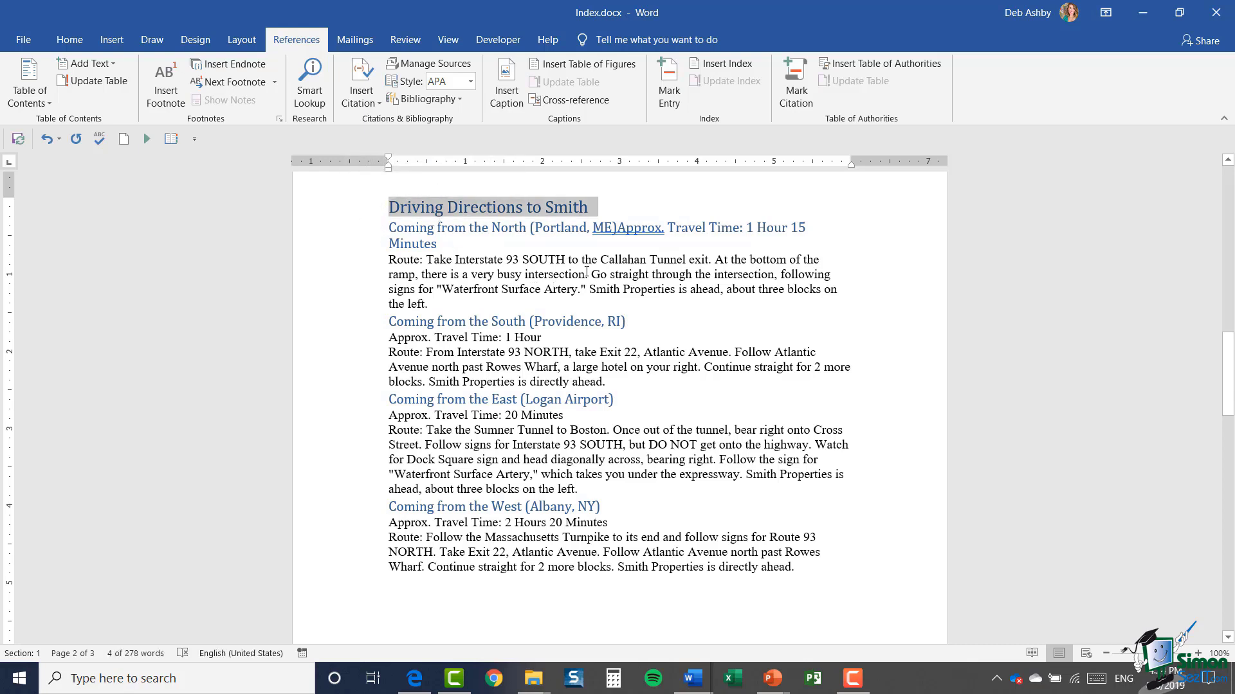
pyautogui.click(669, 90)
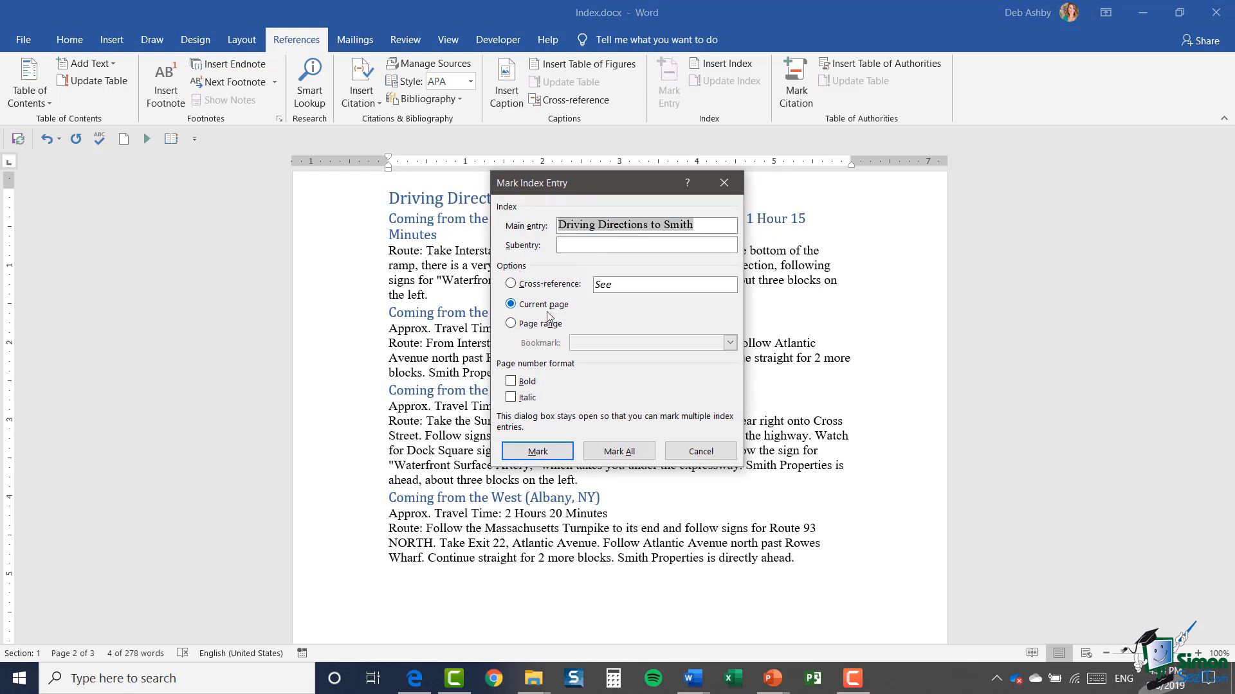
pyautogui.click(511, 381)
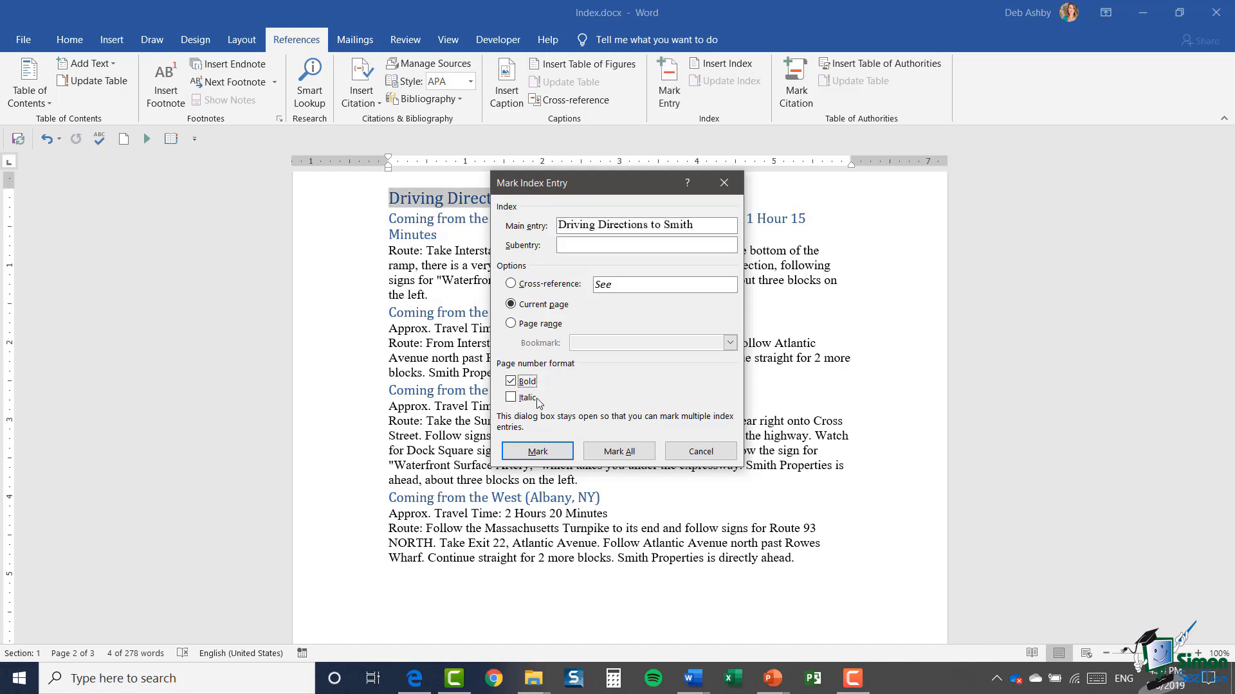
pyautogui.click(544, 453)
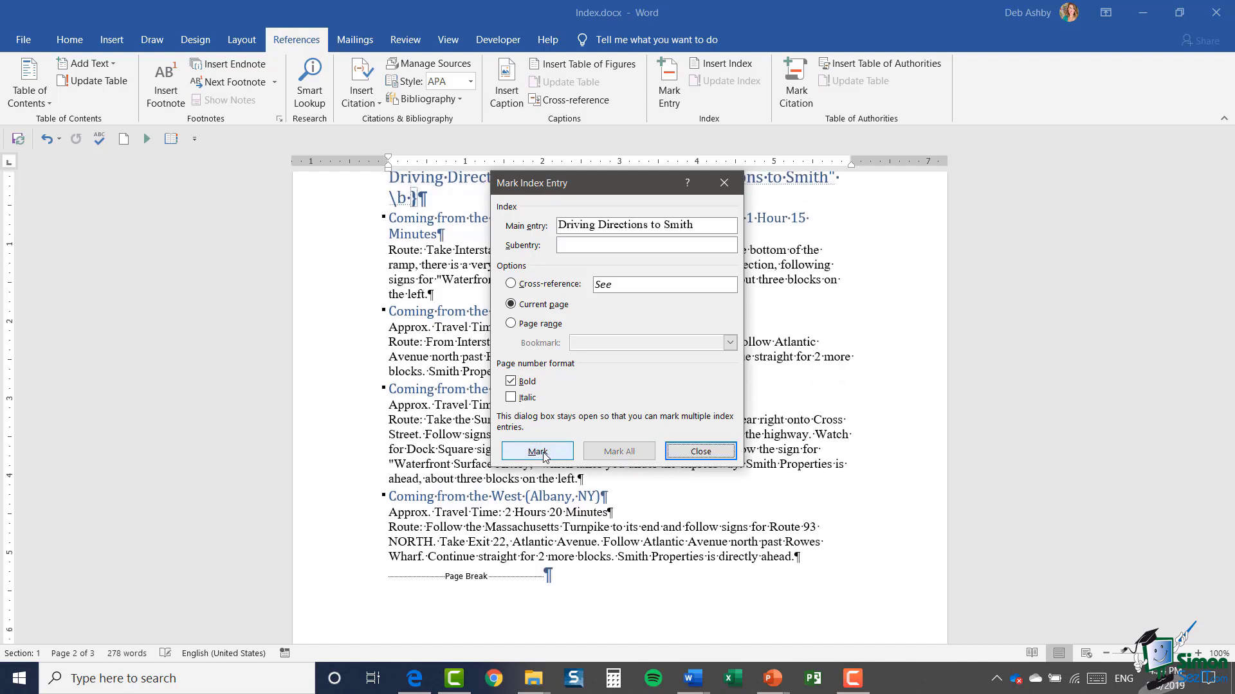
pyautogui.click(715, 455)
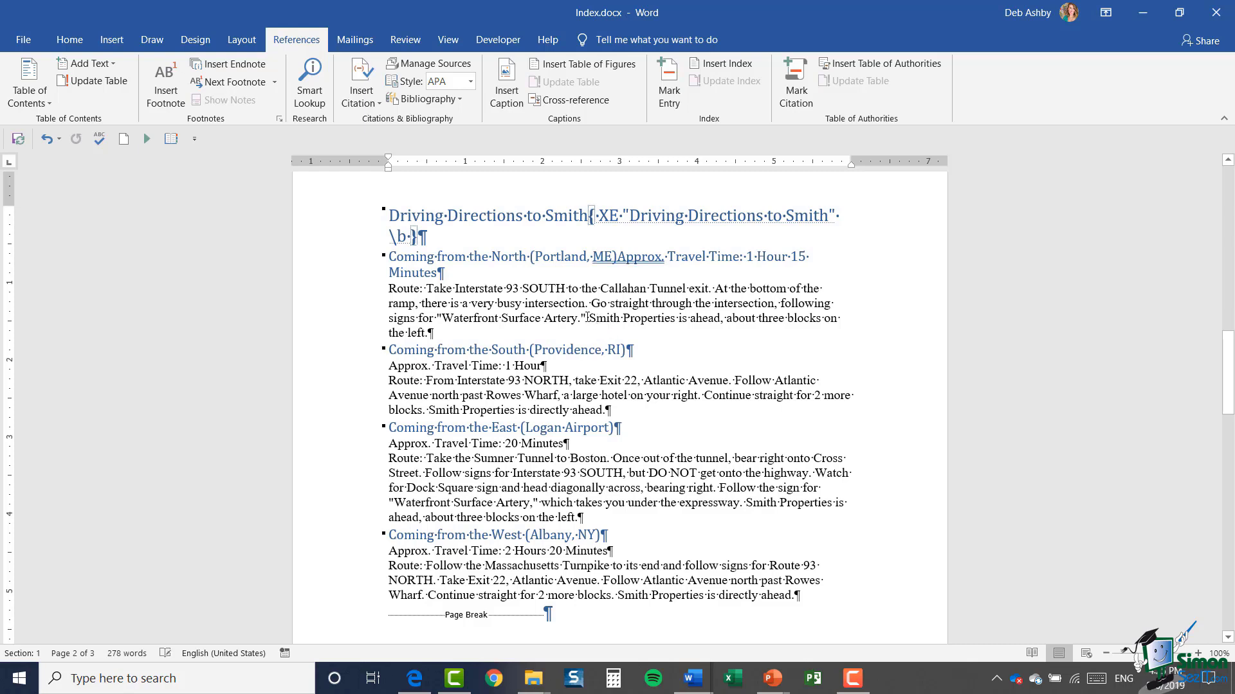
# Step: Search the document for 'Smith', listing its 7 matches in the Navigation pane
pyautogui.moveTo(589, 318); pyautogui.dragTo(614, 320)
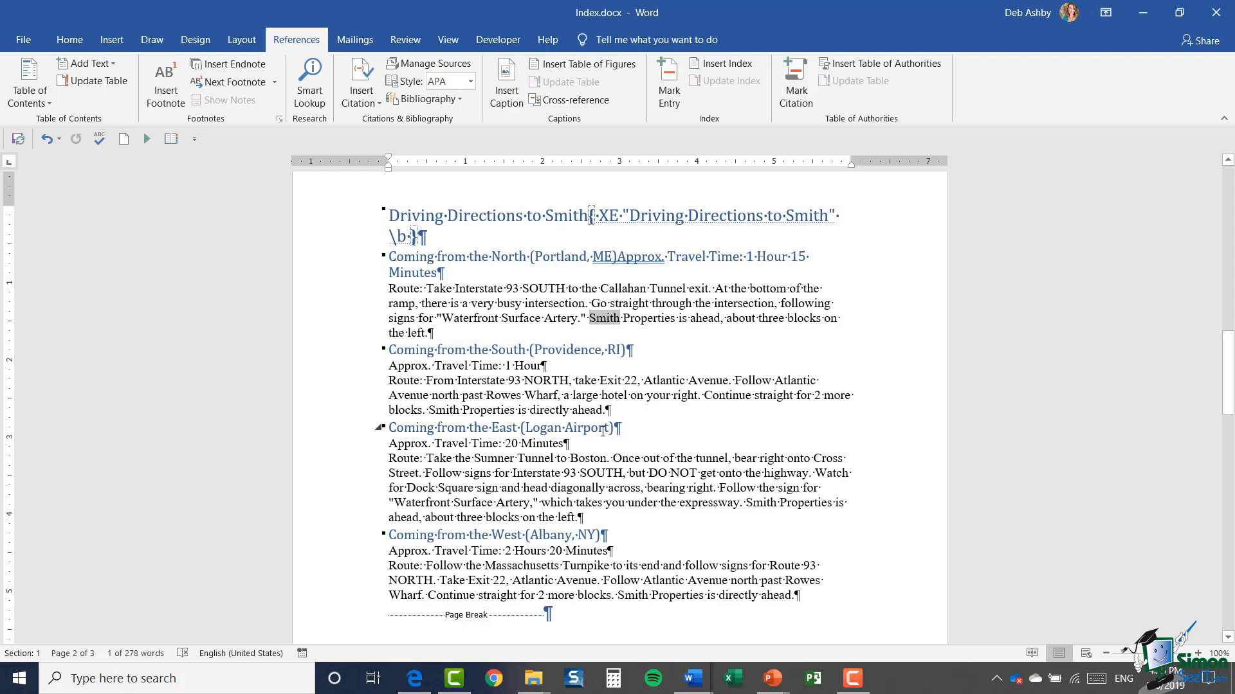
pyautogui.click(74, 42)
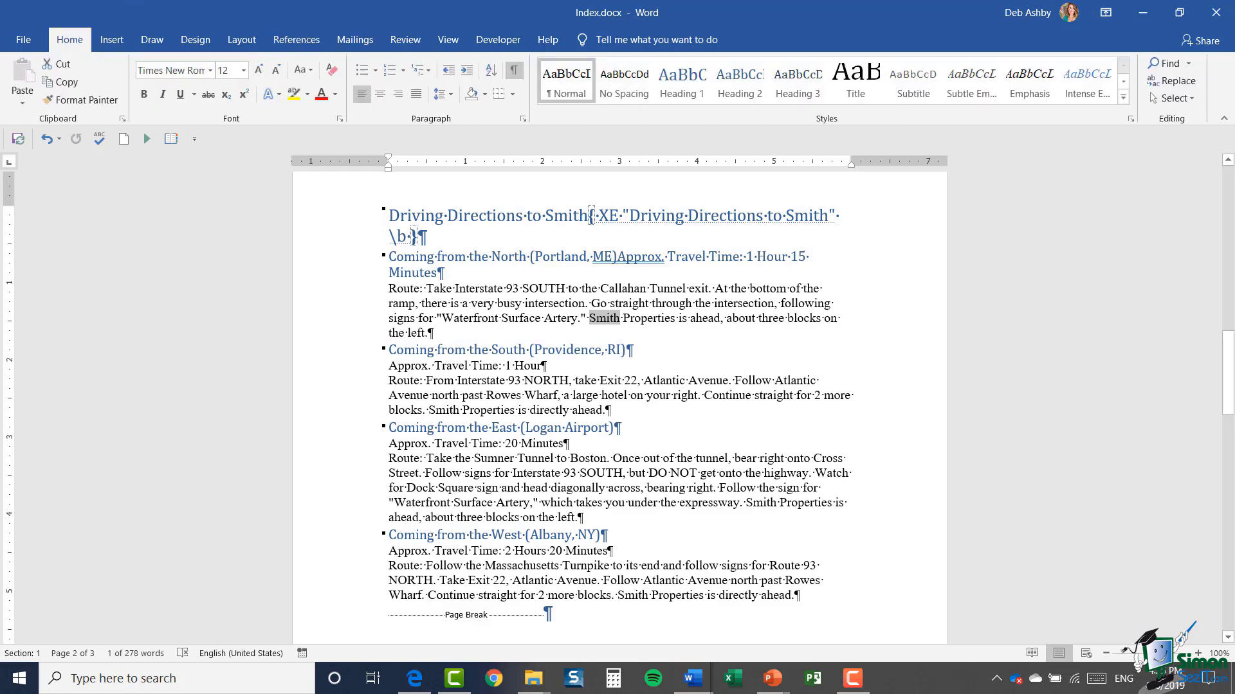
pyautogui.click(1168, 63)
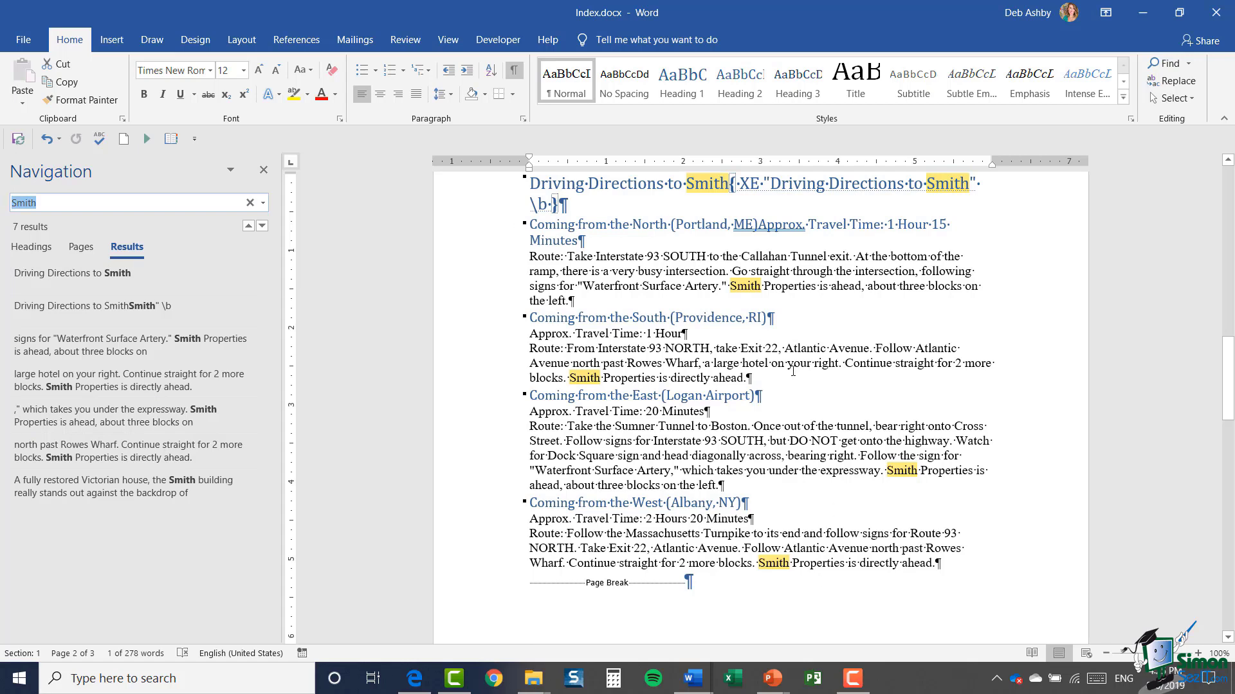
pyautogui.click(297, 40)
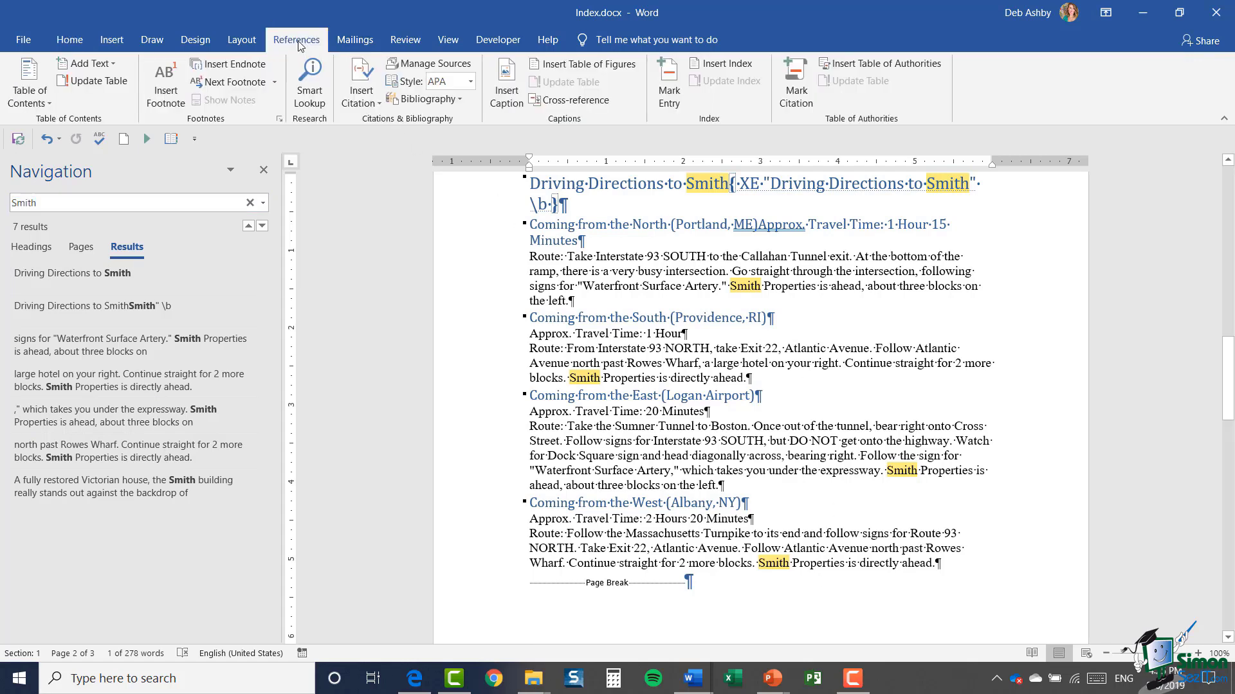
# Step: Use Mark All to tag every occurrence of 'Smith' with an XE index field
pyautogui.click(669, 86)
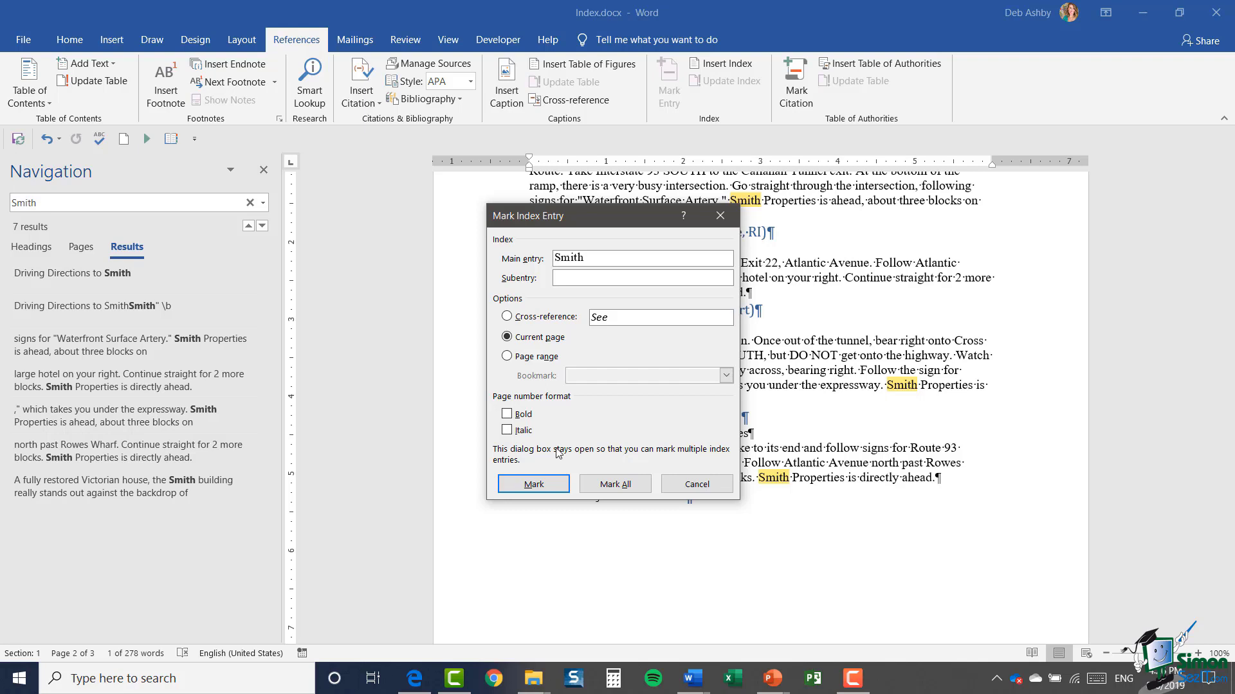
pyautogui.click(609, 487)
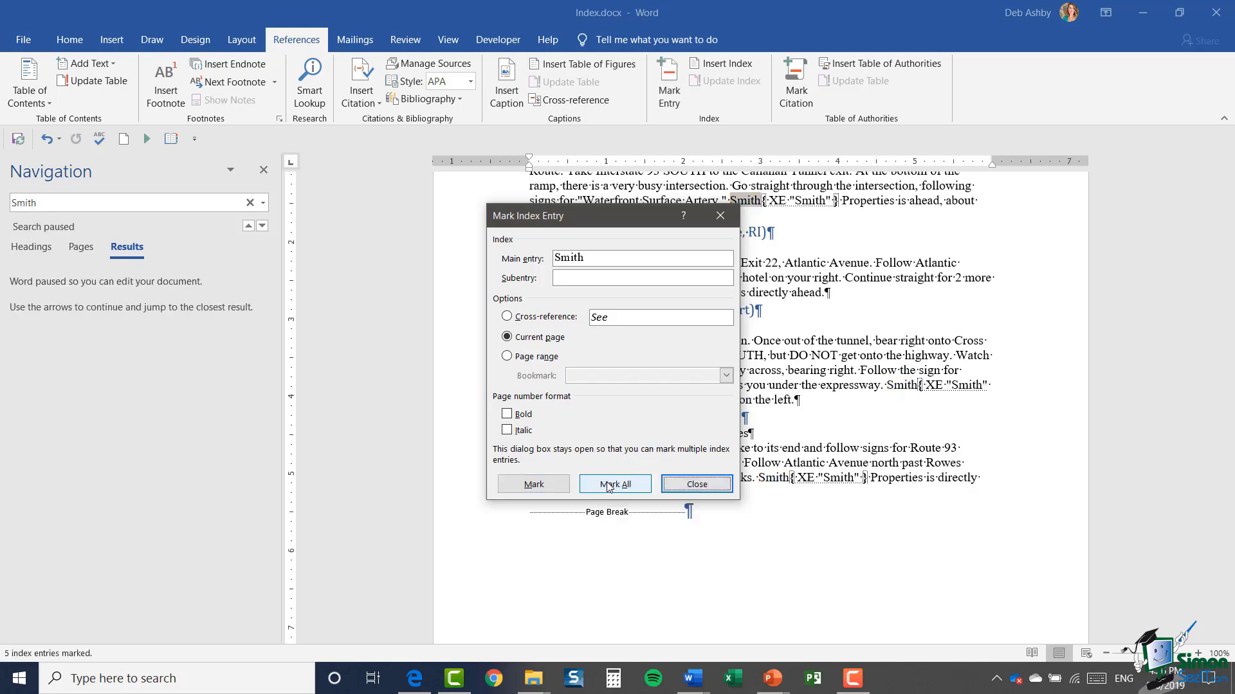
pyautogui.click(693, 486)
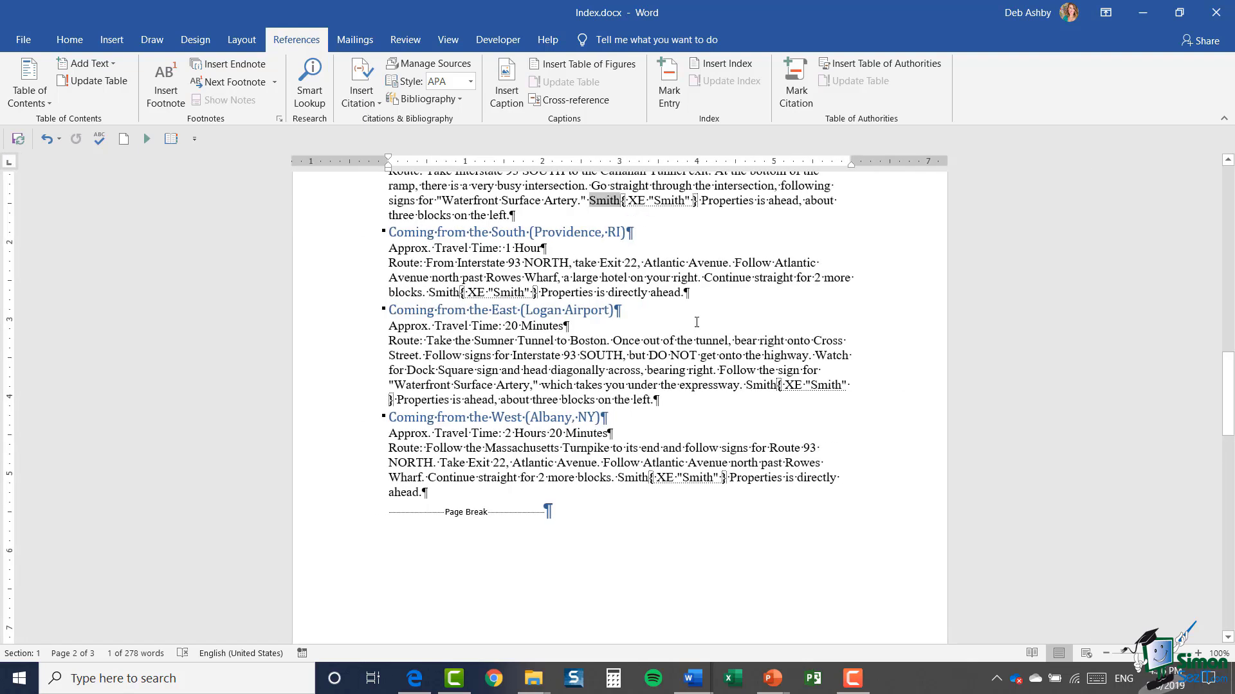
# Step: Mark the 'Coming from the North' and 'Coming from the South' headings as index entries
pyautogui.scroll(3, 691, 325)
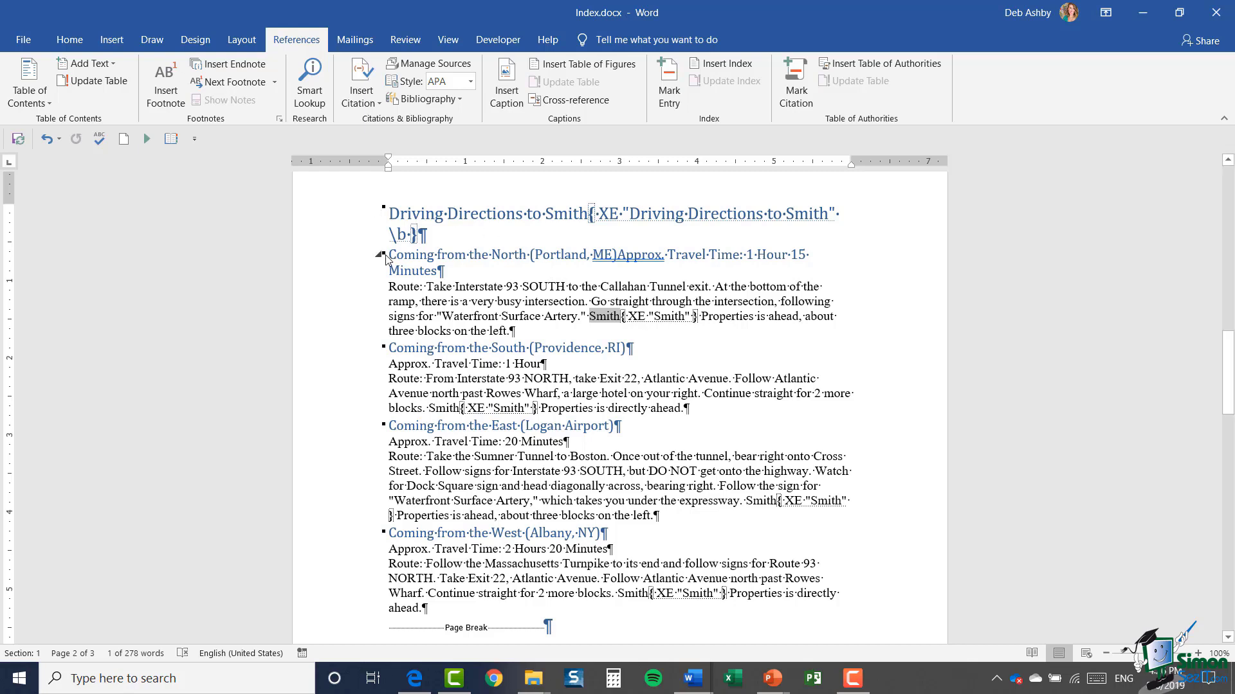
pyautogui.moveTo(390, 255); pyautogui.dragTo(528, 256)
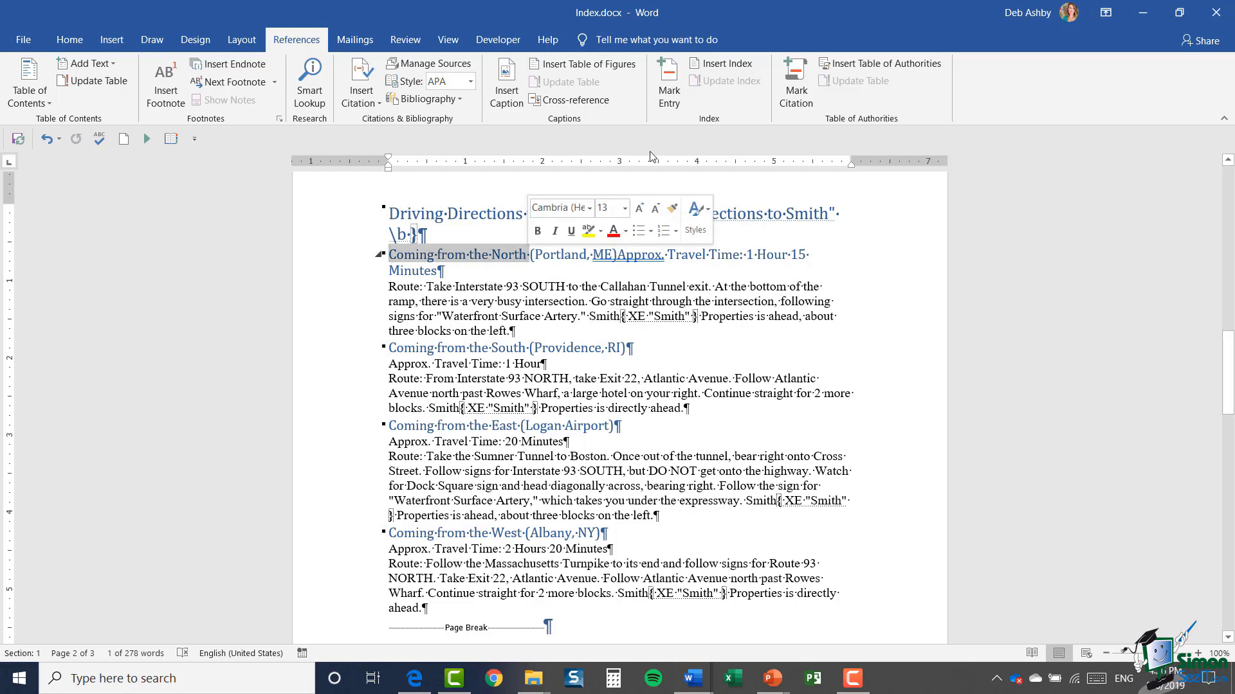
pyautogui.click(670, 90)
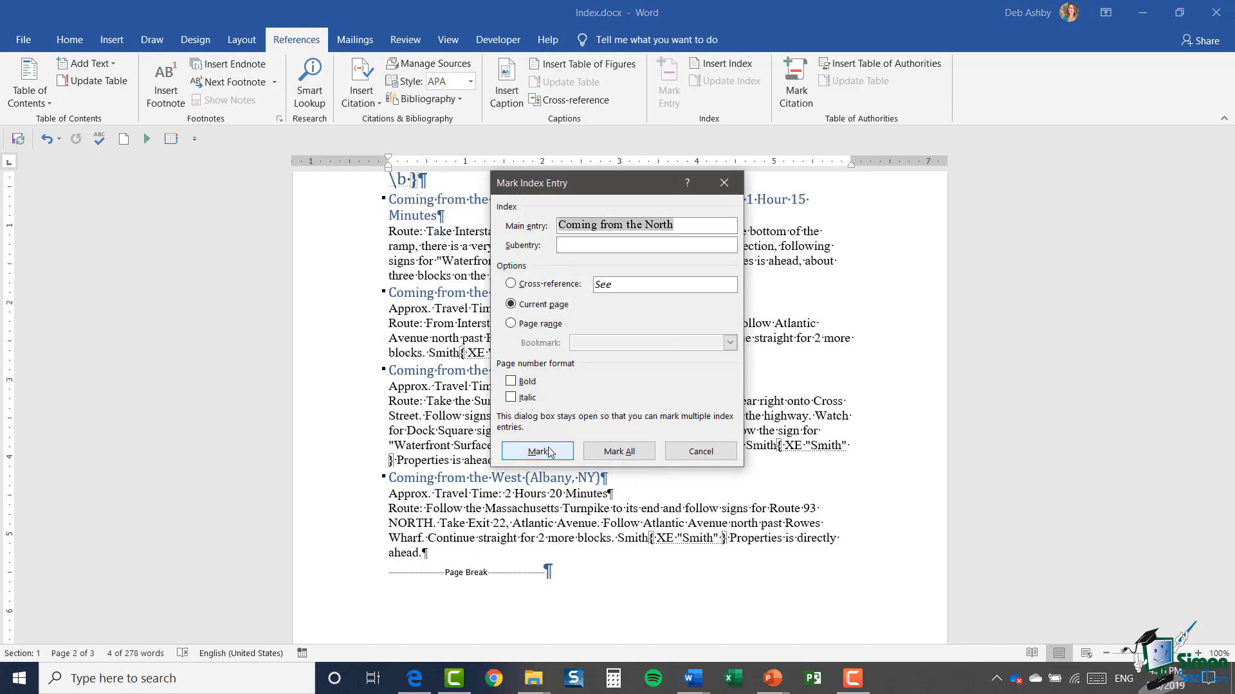
pyautogui.click(538, 450)
pyautogui.moveTo(614, 182); pyautogui.dragTo(962, 109)
pyautogui.press('Escape')
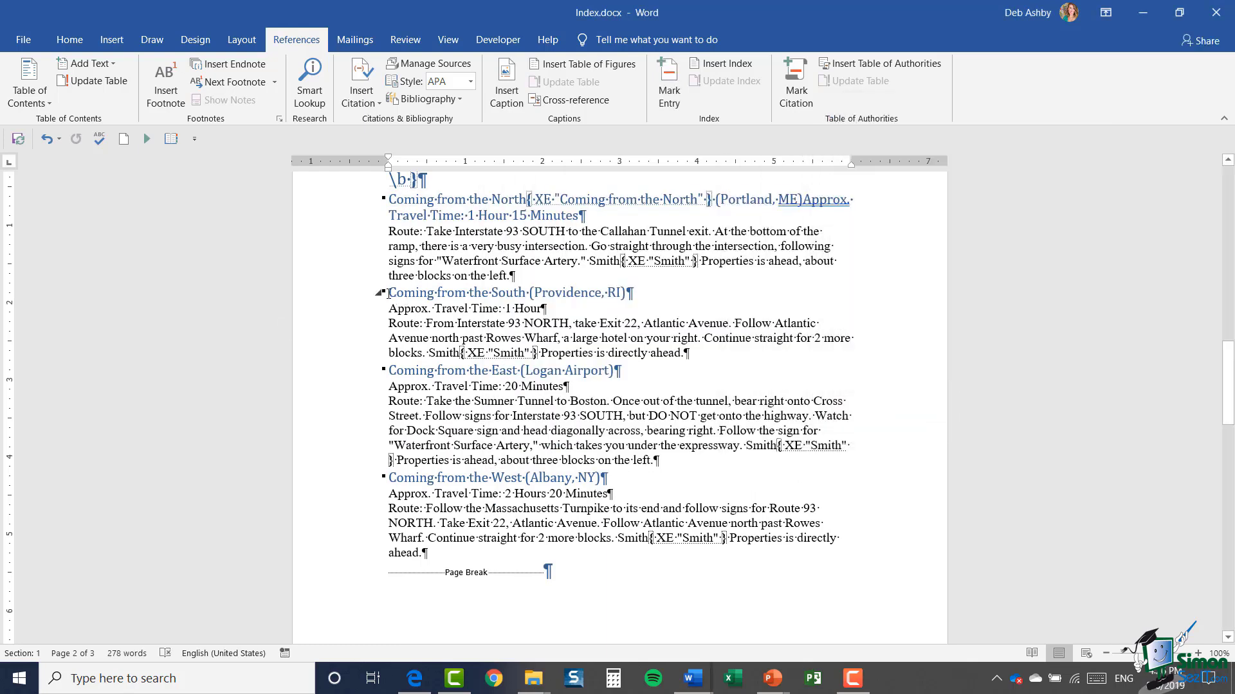
pyautogui.moveTo(388, 293); pyautogui.dragTo(528, 294)
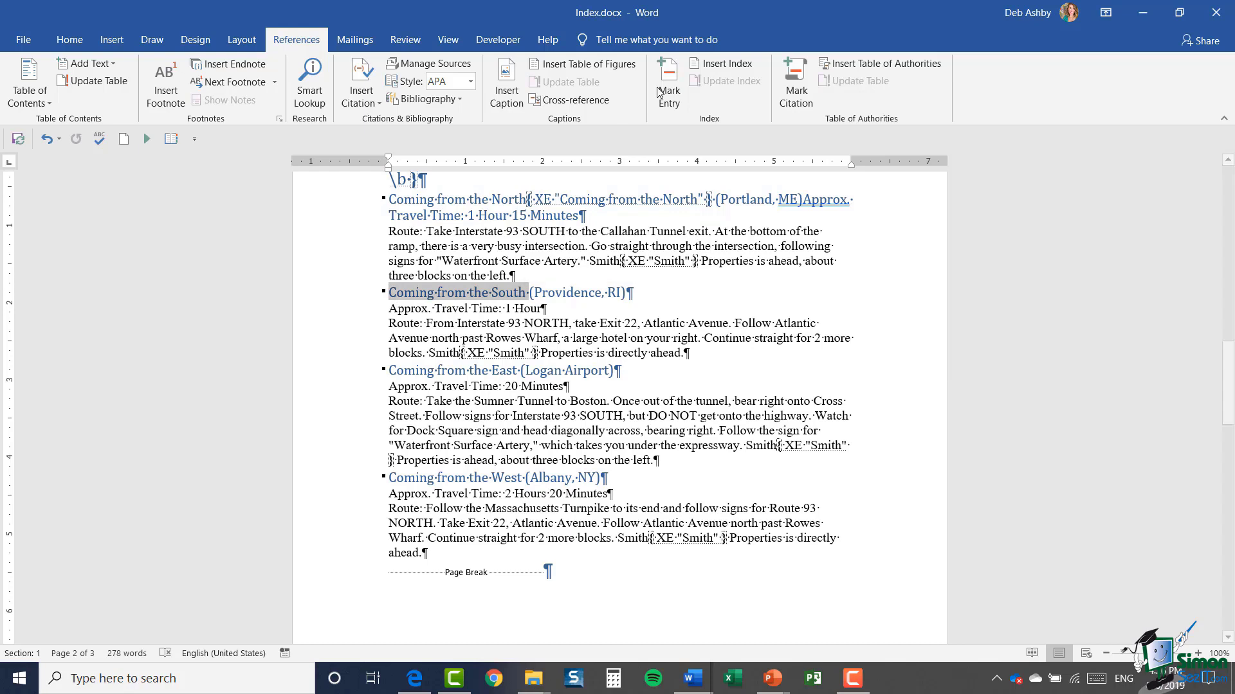
pyautogui.hotkey('alt', 'shift', 'x')
pyautogui.click(885, 378)
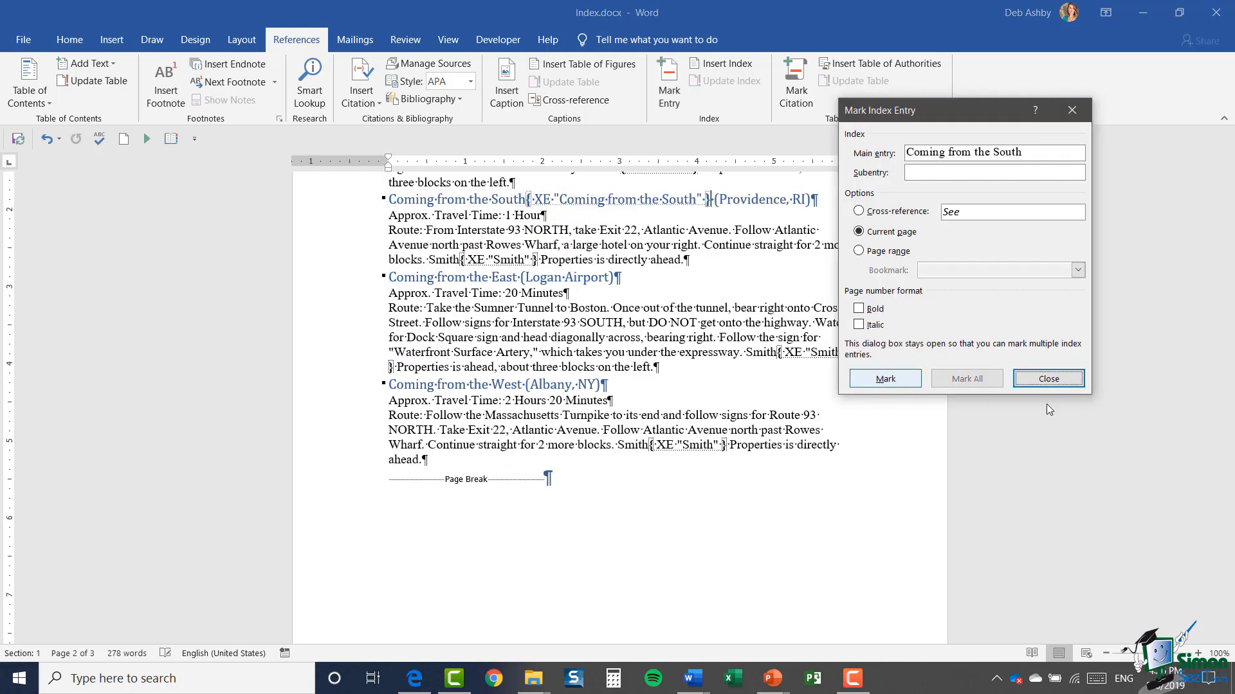
pyautogui.click(1048, 378)
# Step: Mark the 'Coming from the East' and 'Coming from the West' headings as index entries
pyautogui.moveTo(389, 277); pyautogui.dragTo(519, 277)
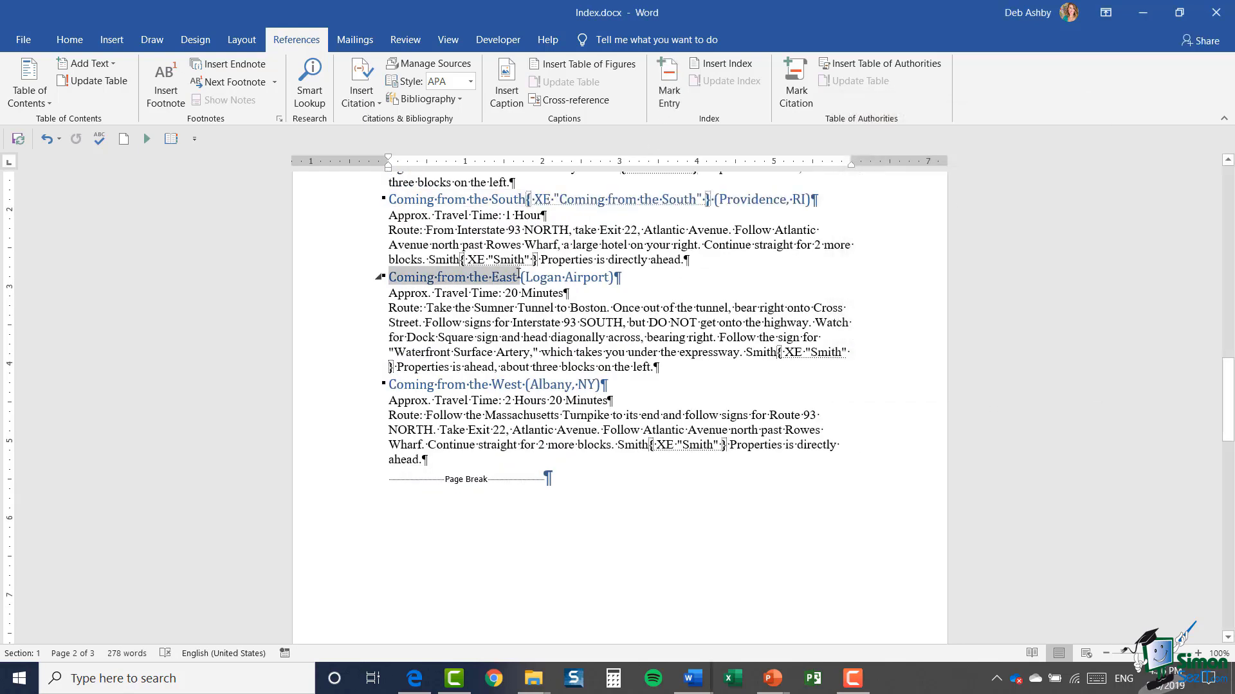
pyautogui.click(669, 90)
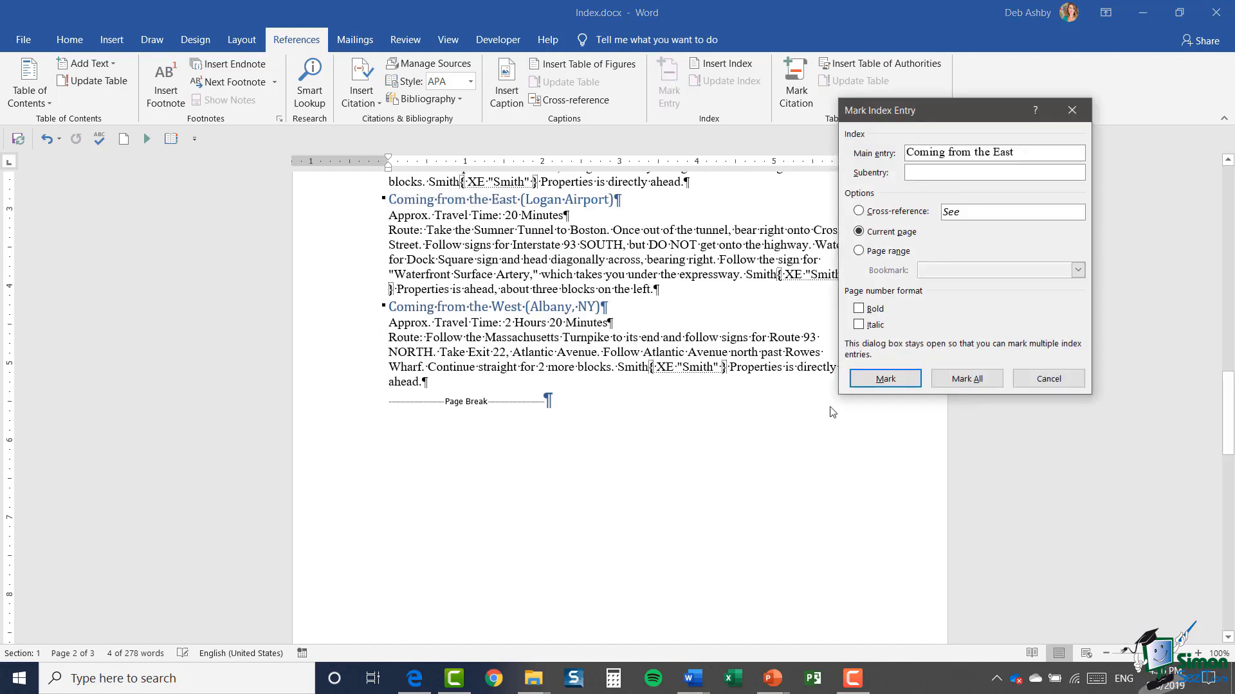
pyautogui.click(885, 379)
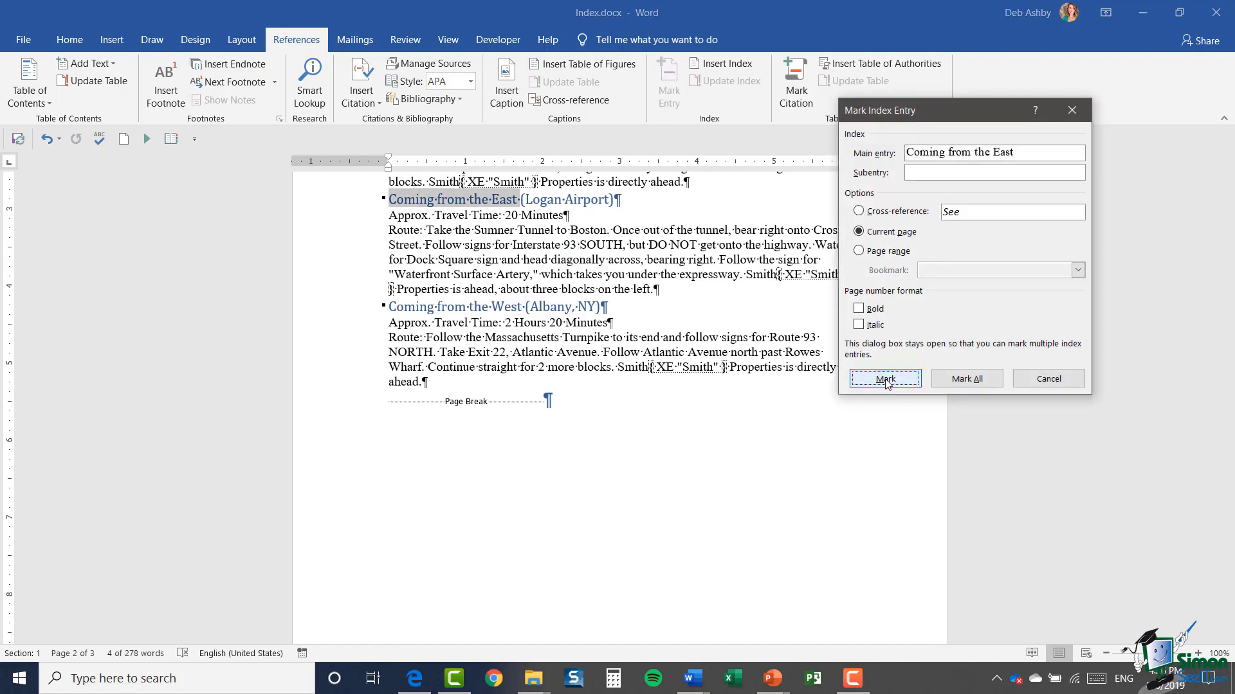
pyautogui.click(1047, 379)
pyautogui.moveTo(388, 307); pyautogui.dragTo(524, 308)
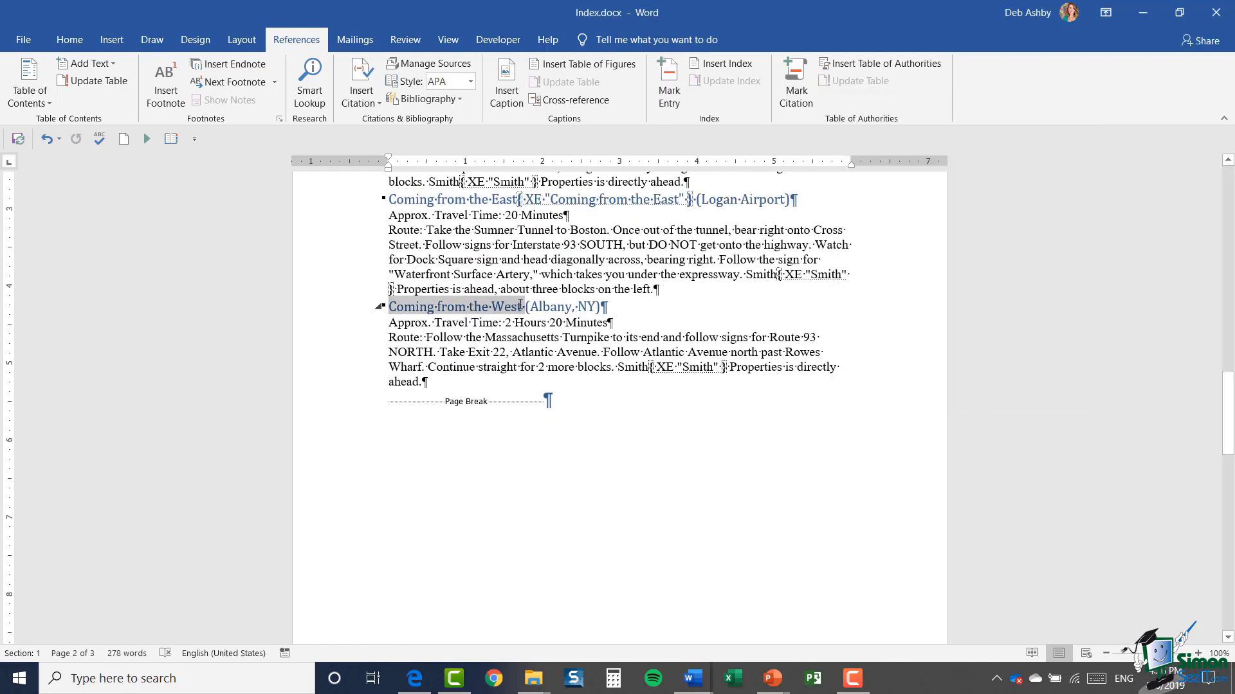
pyautogui.click(668, 84)
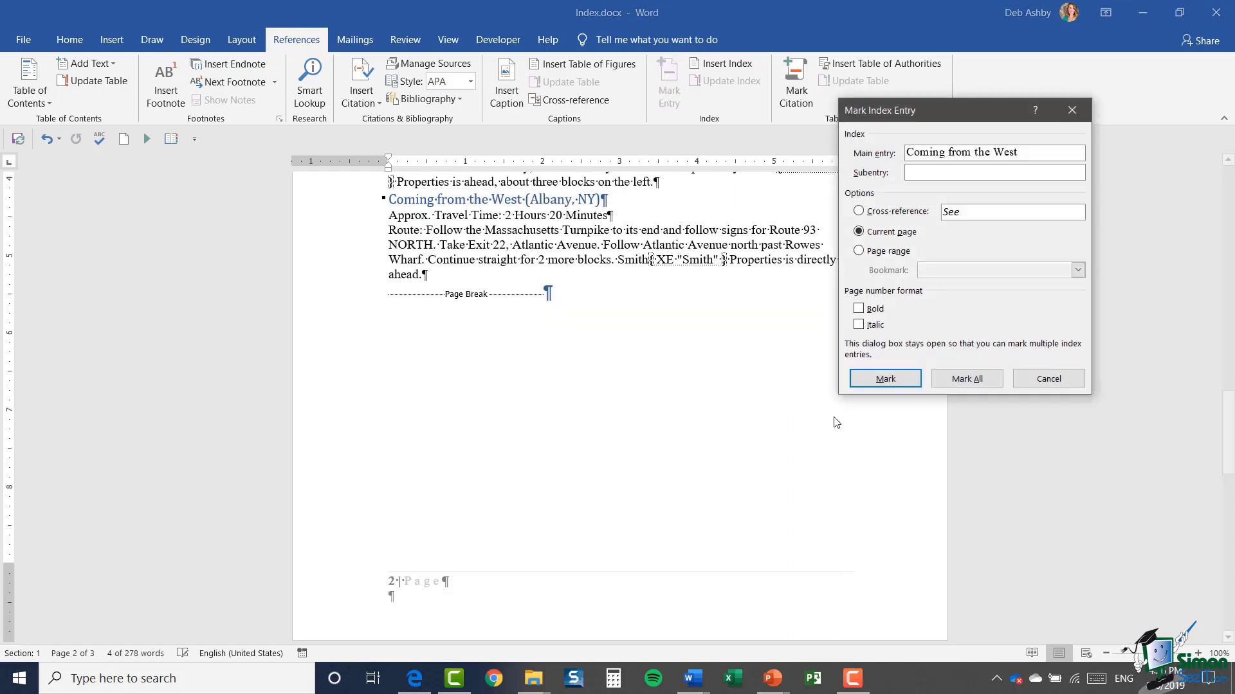
pyautogui.click(885, 379)
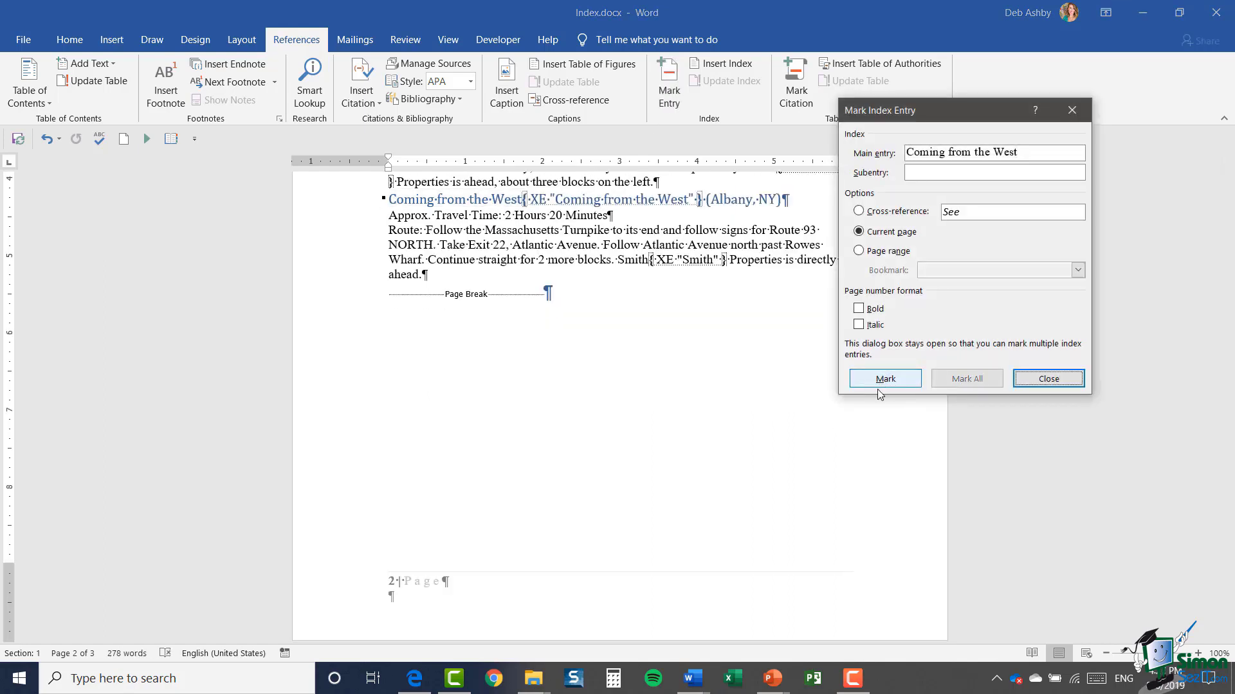
pyautogui.click(1035, 381)
pyautogui.scroll(8, 684, 378)
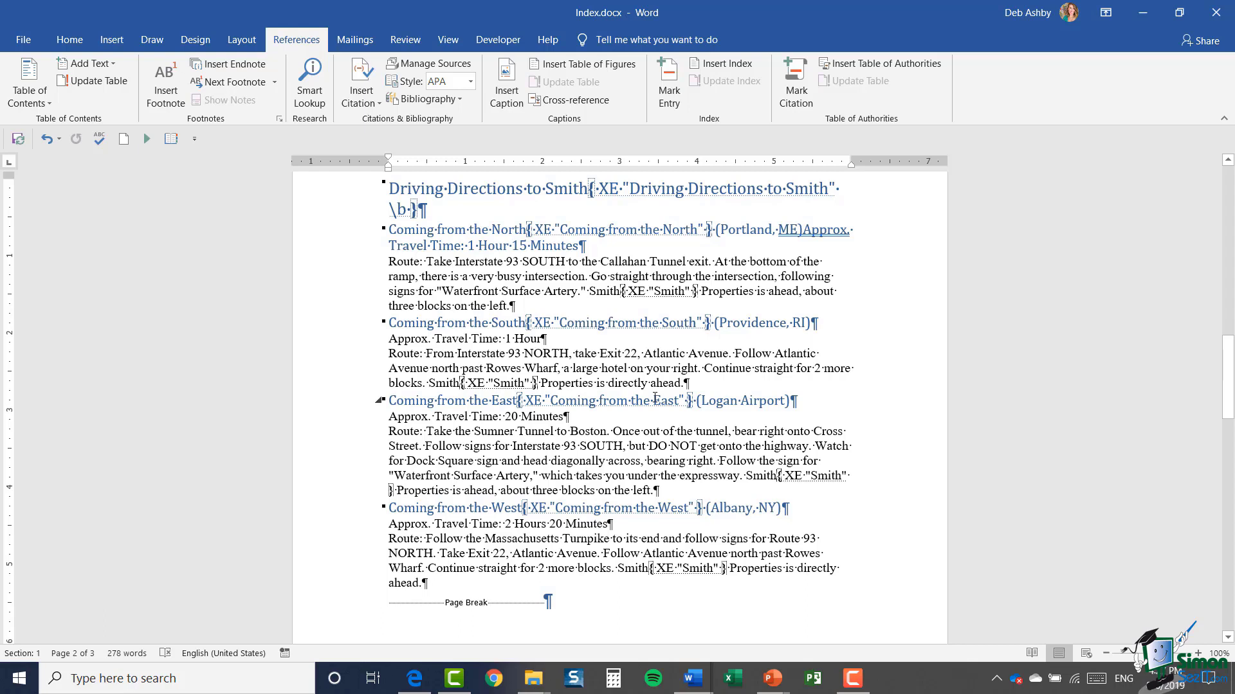
# Step: Add blank lines and a page break after the last paragraph, then open the Insert Index dialog
pyautogui.scroll(-20, 654, 396)
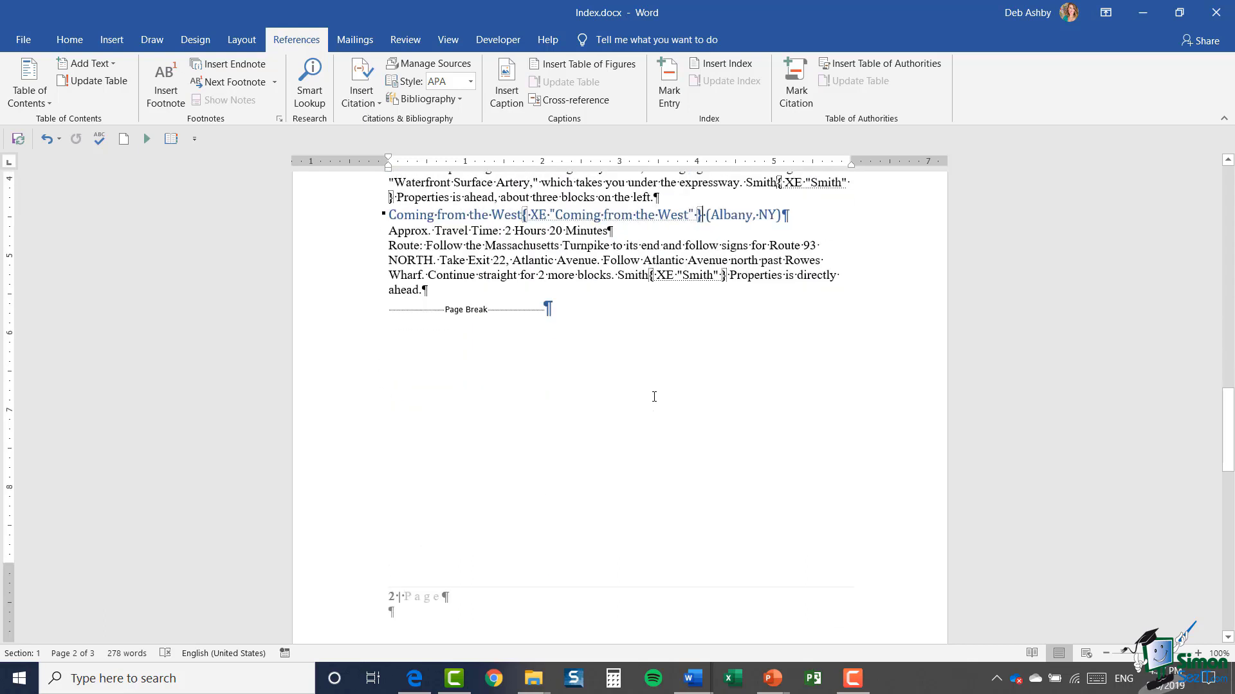
pyautogui.scroll(-10, 654, 397)
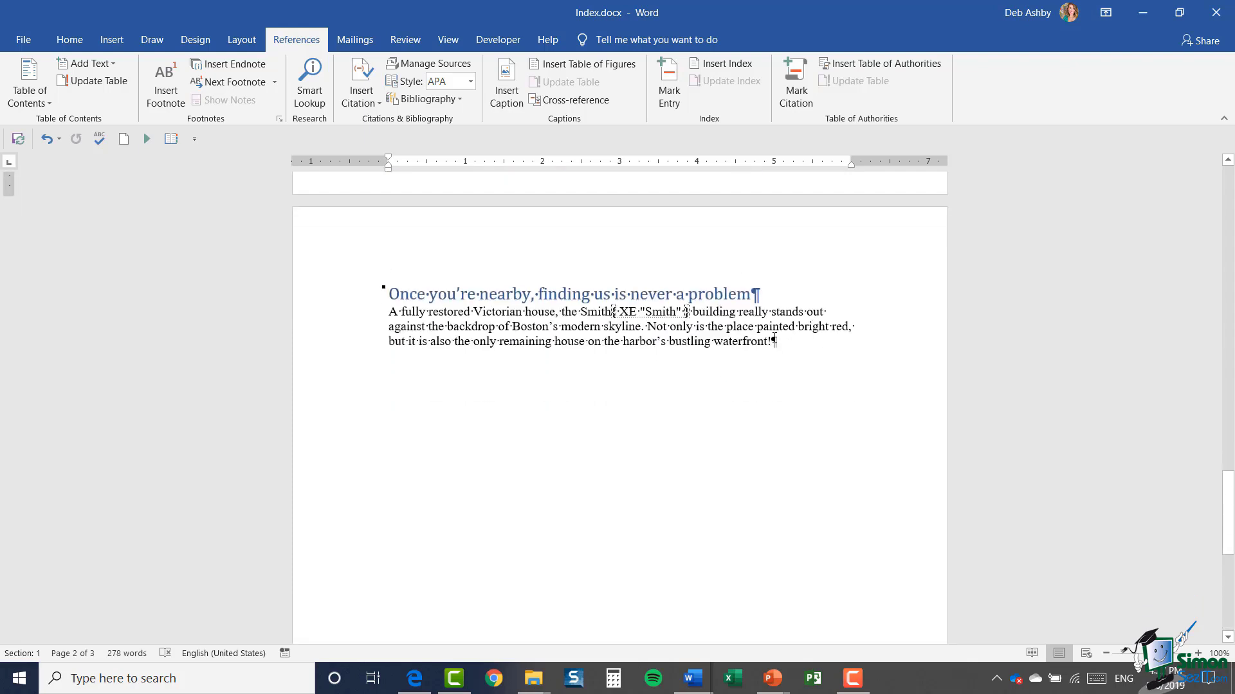
pyautogui.click(789, 344)
pyautogui.press('Return')
pyautogui.press('Return')
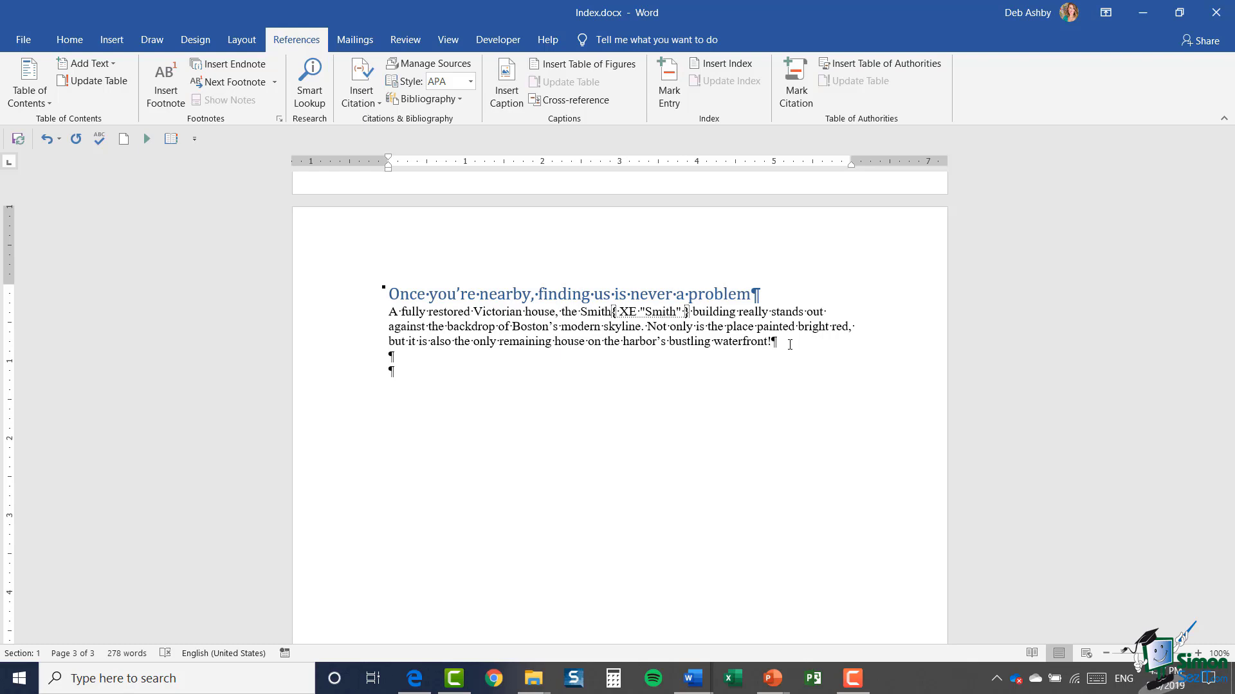
pyautogui.hotkey('ctrl', 'Return')
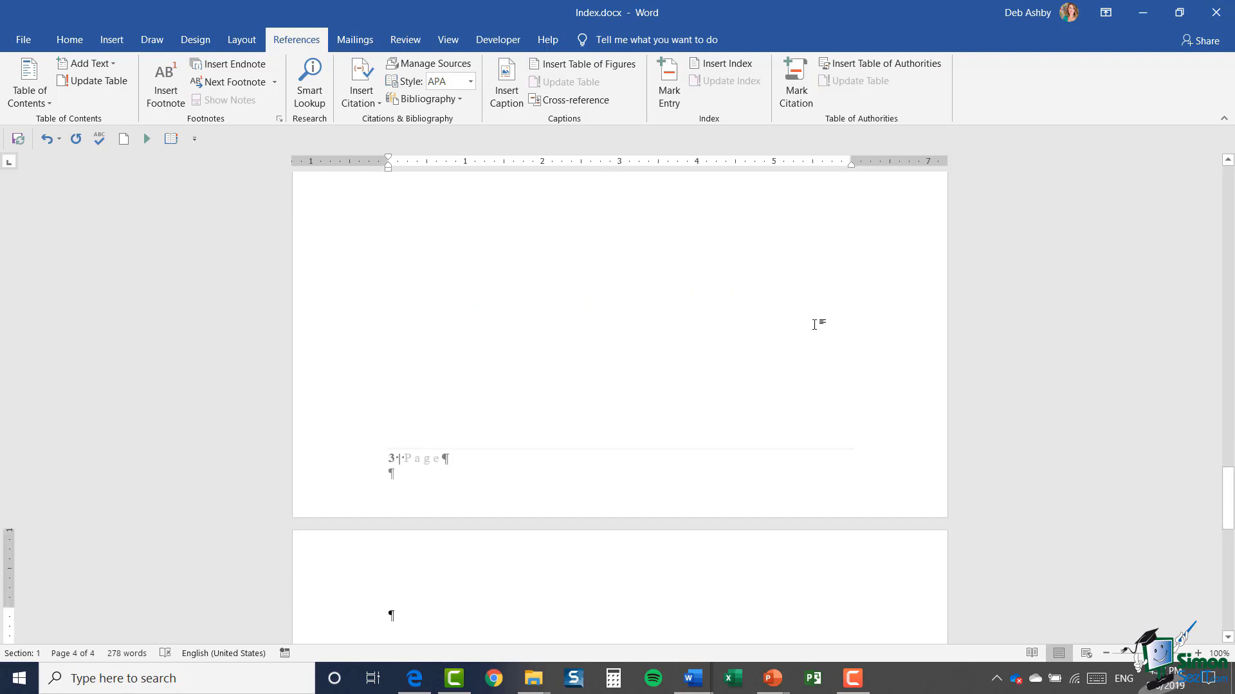
pyautogui.scroll(-5, 456, 351)
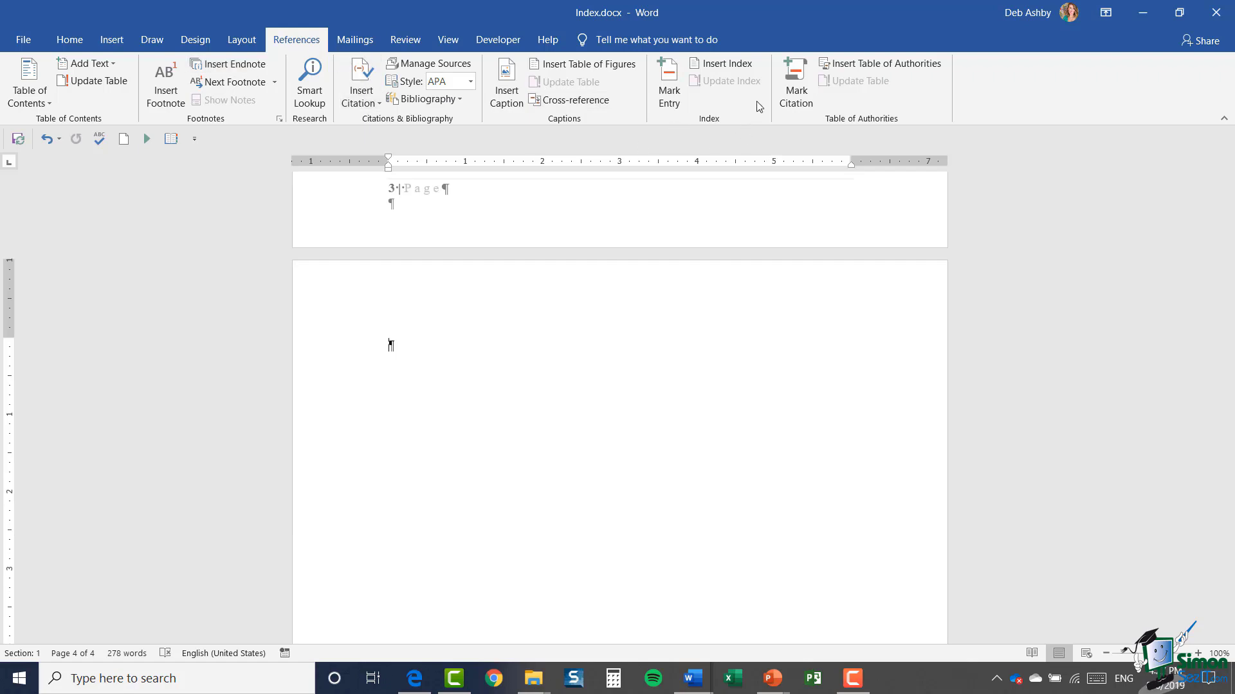
pyautogui.click(727, 67)
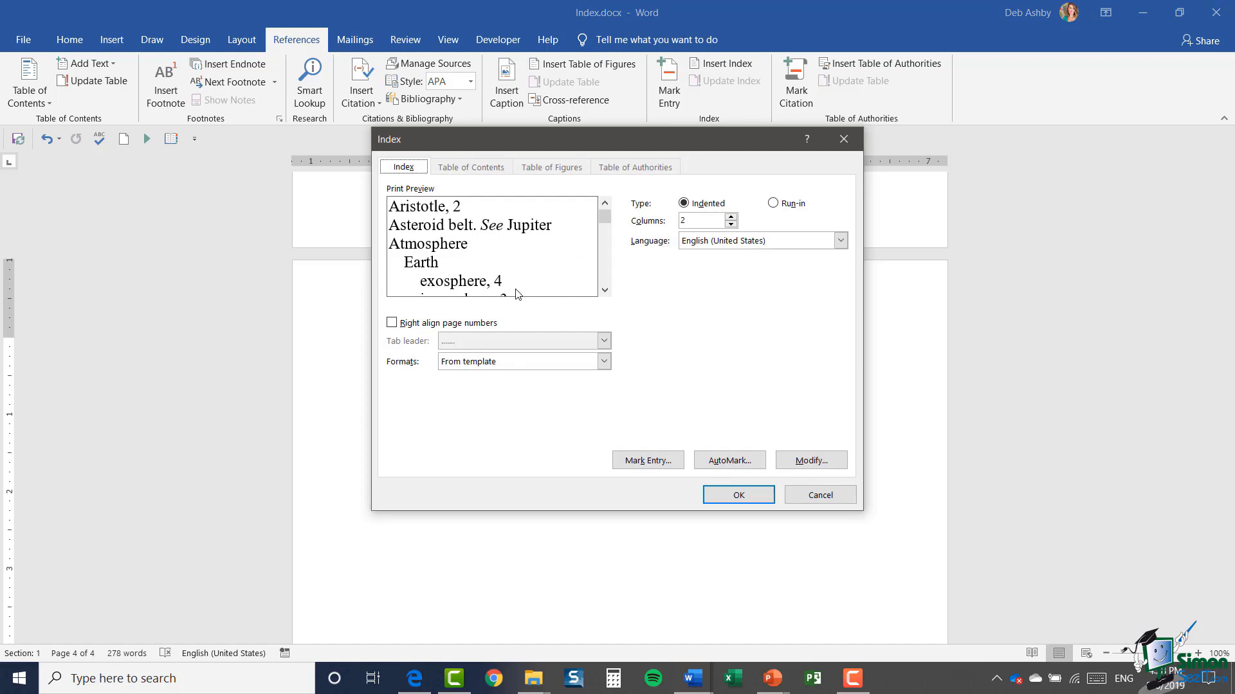
# Step: Insert a 1-column index on page 4 with right-aligned page numbers and a dotted tab leader
pyautogui.click(392, 323)
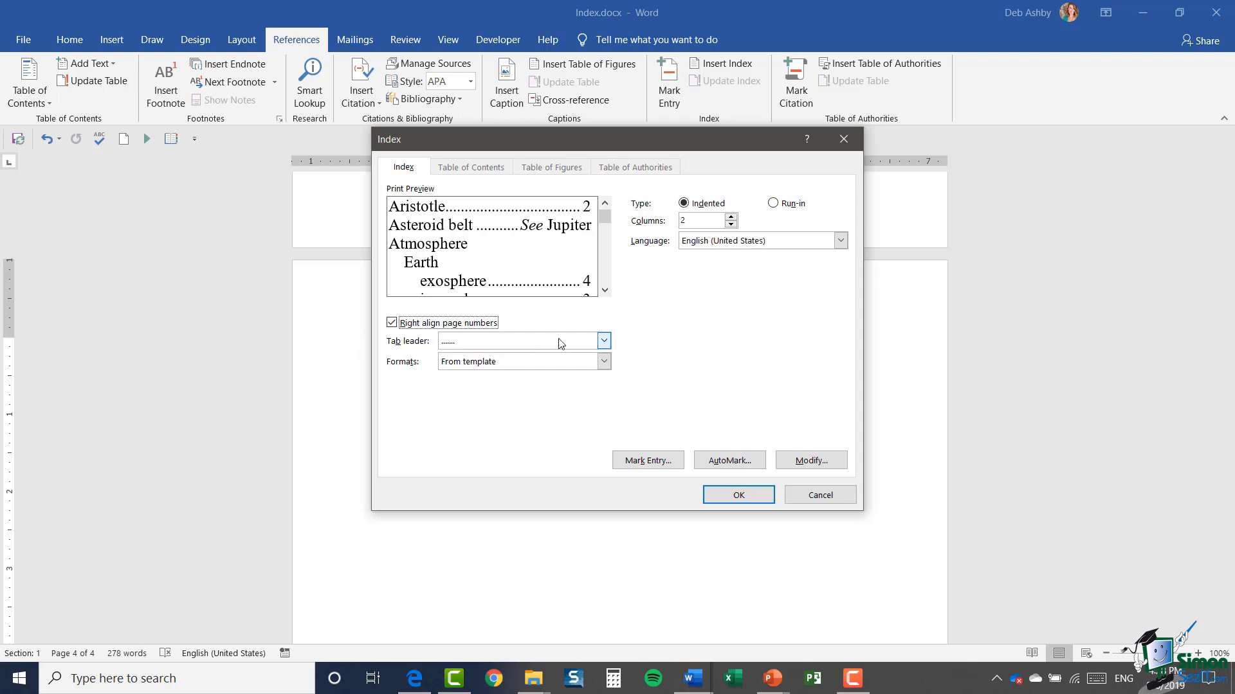
pyautogui.click(605, 341)
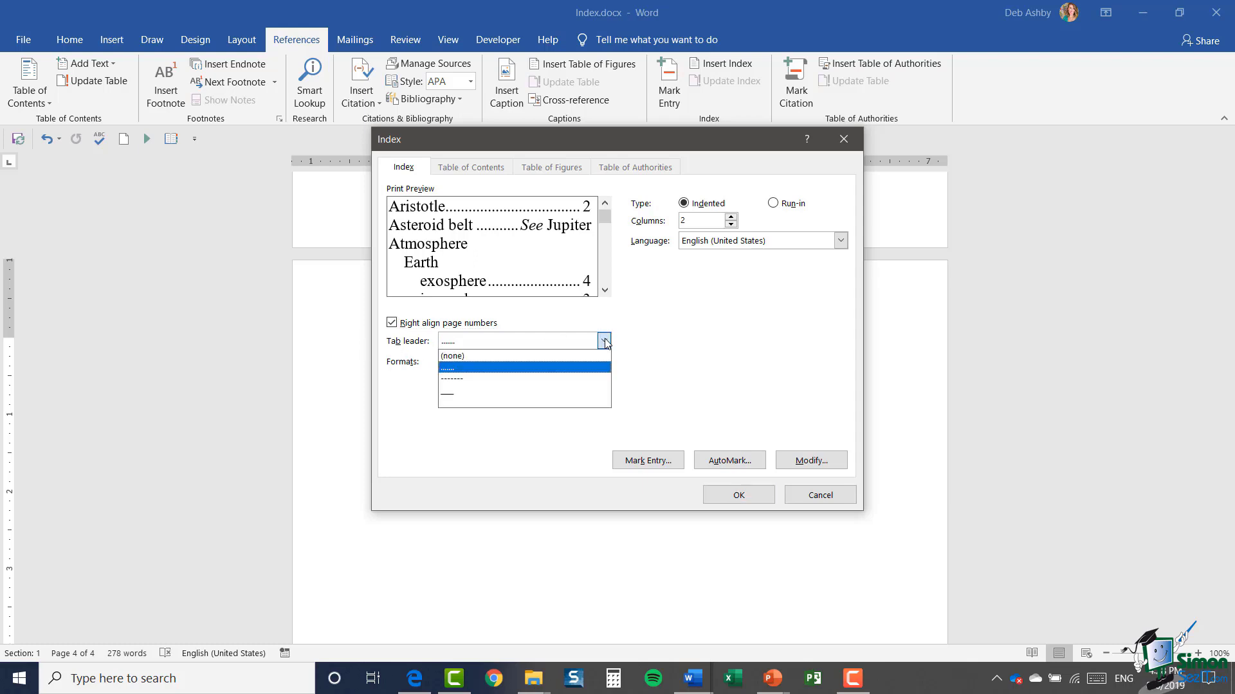
pyautogui.click(455, 369)
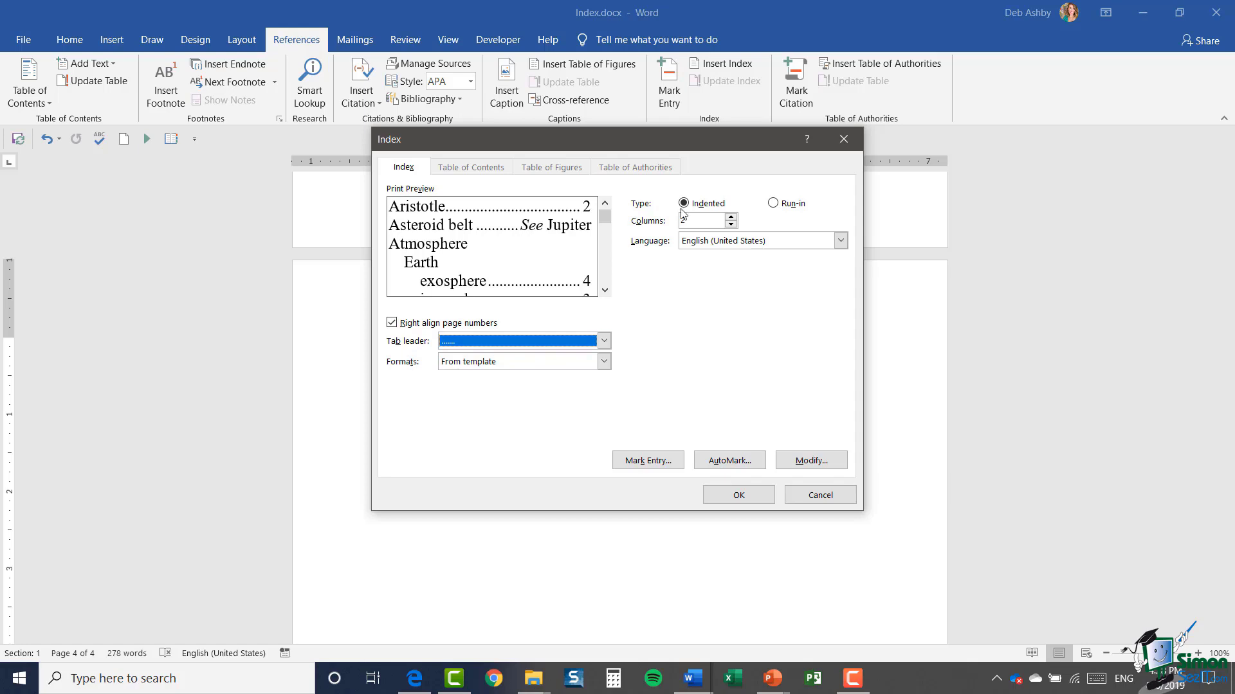
pyautogui.click(730, 225)
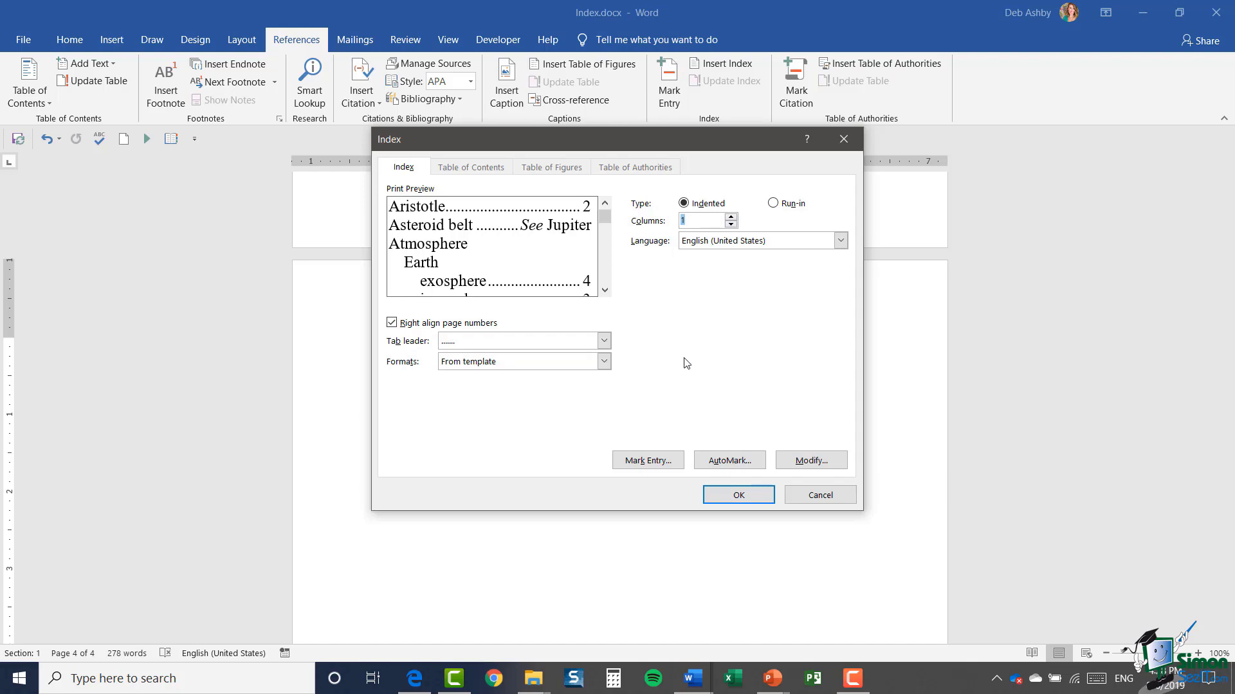
pyautogui.click(737, 496)
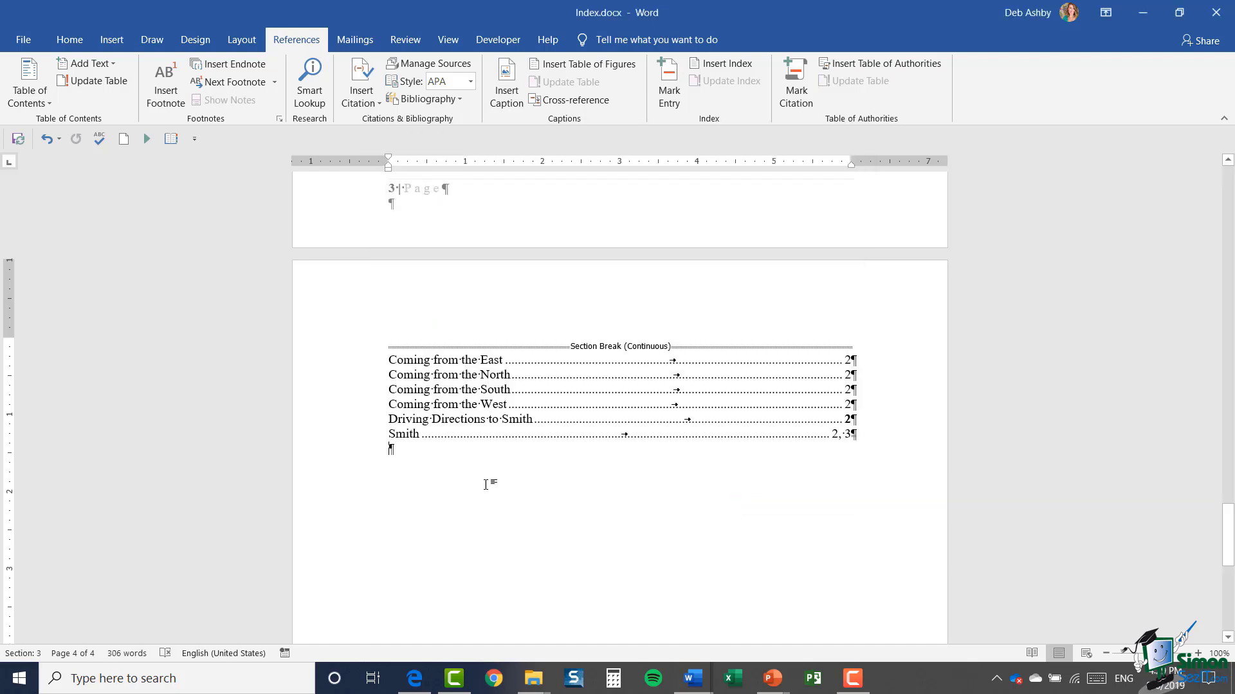
pyautogui.click(70, 39)
# Step: Turn off Show/Hide ¶ and look over the page 4 index and the pages as printed
pyautogui.click(514, 71)
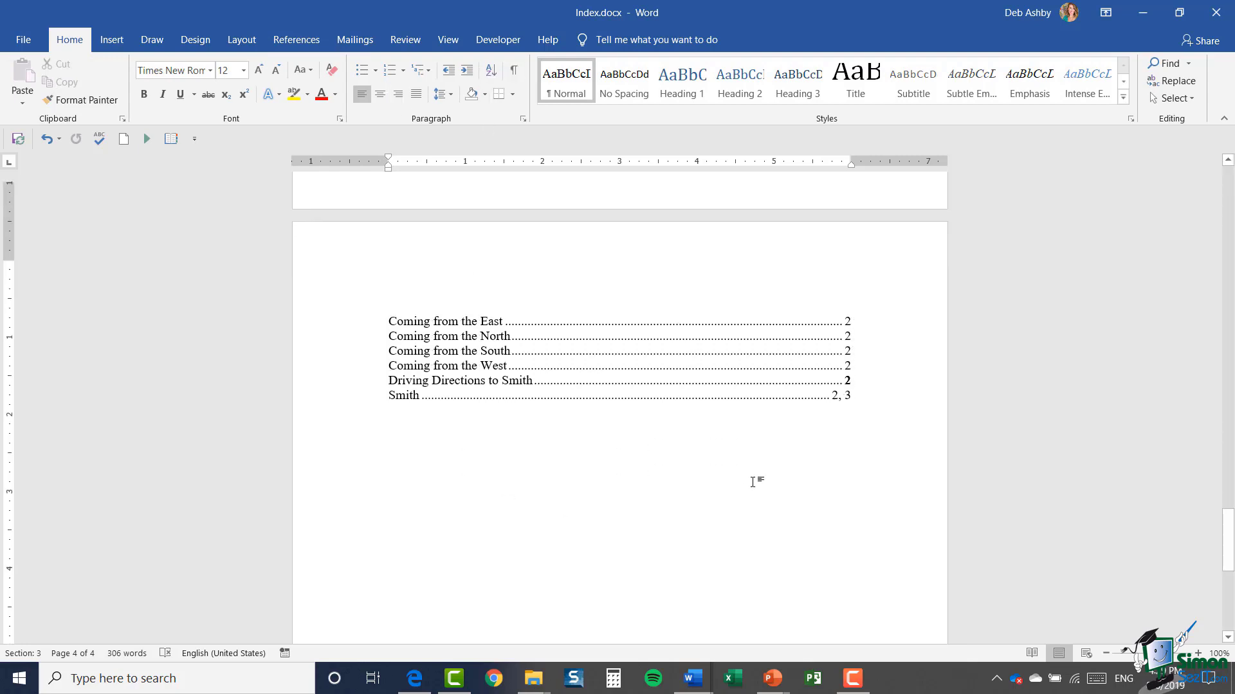
pyautogui.scroll(-1, 707, 489)
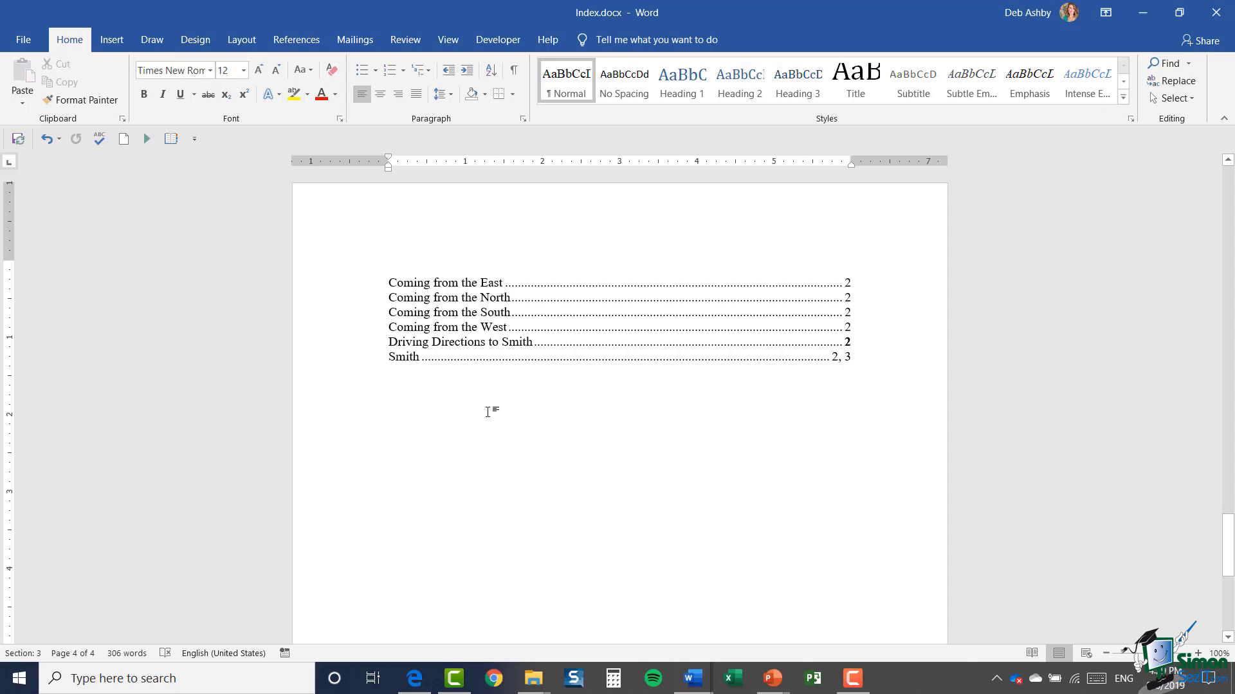
pyautogui.click(487, 311)
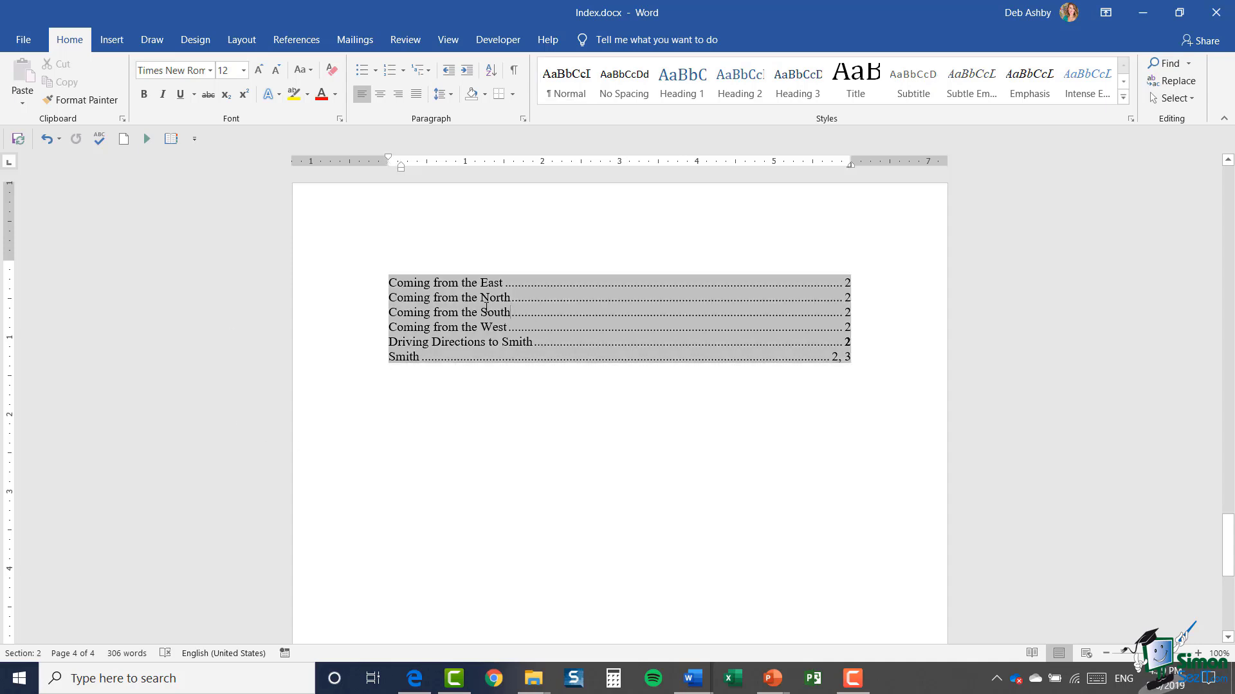
pyautogui.rightClick(502, 311)
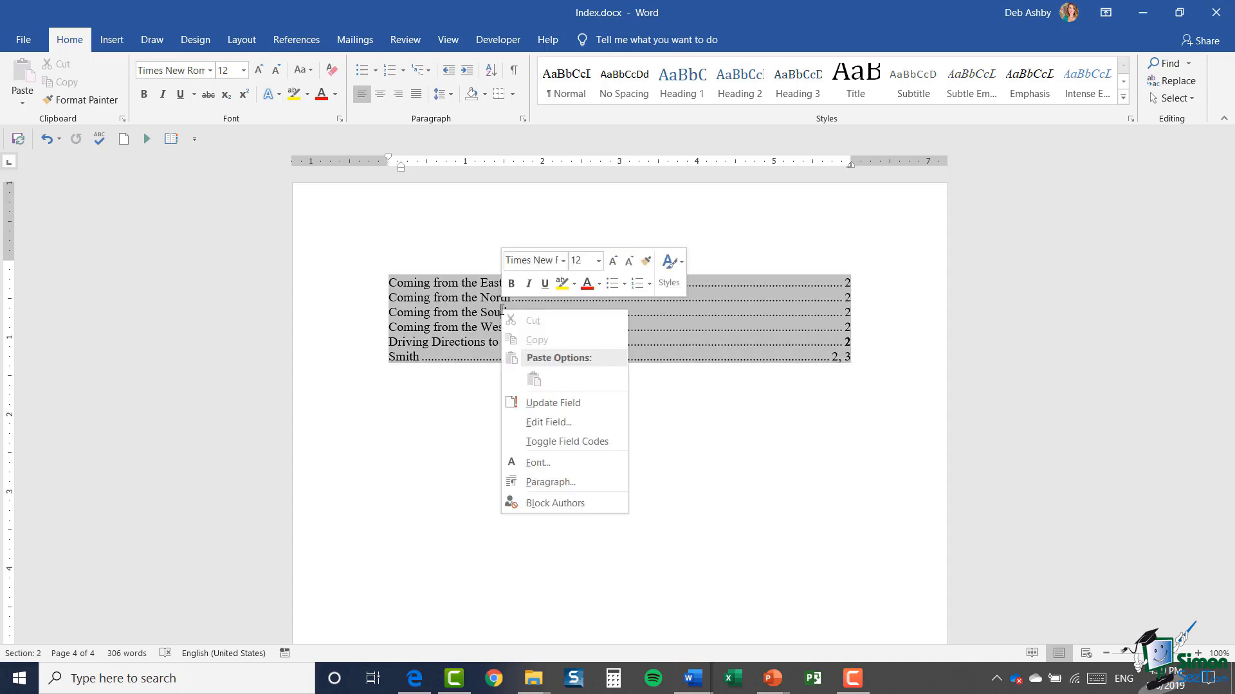
pyautogui.scroll(15, 787, 436)
pyautogui.scroll(8, 786, 437)
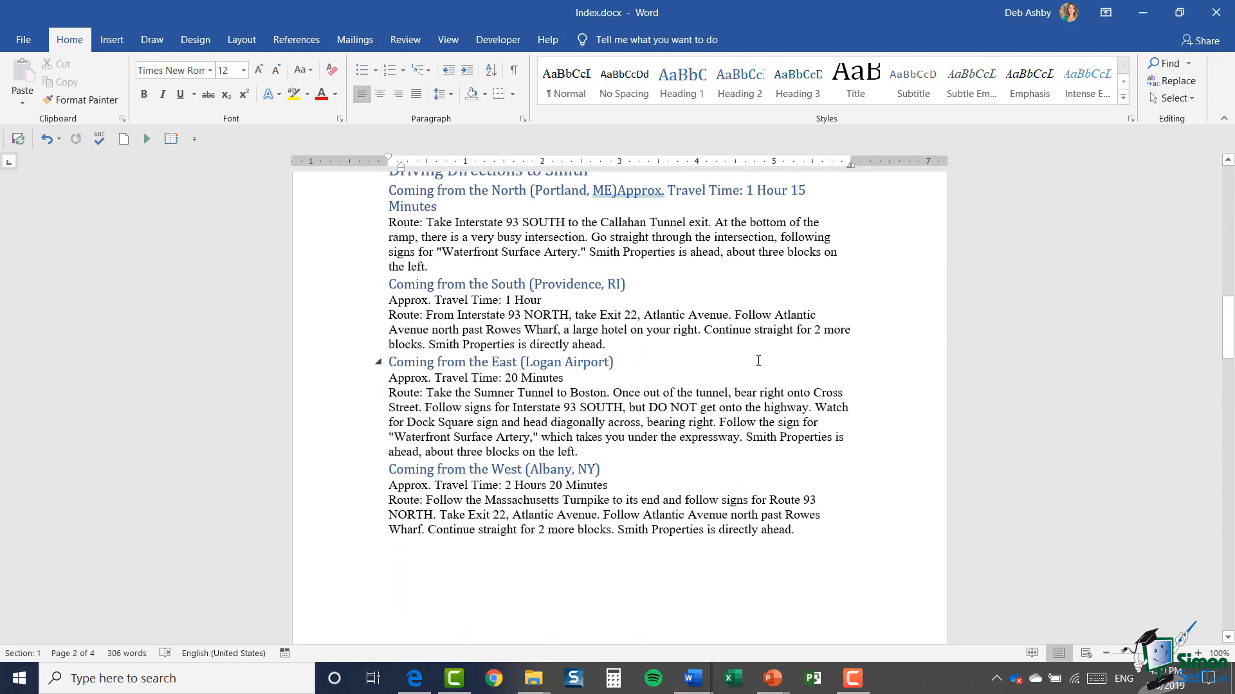
pyautogui.scroll(-12, 758, 361)
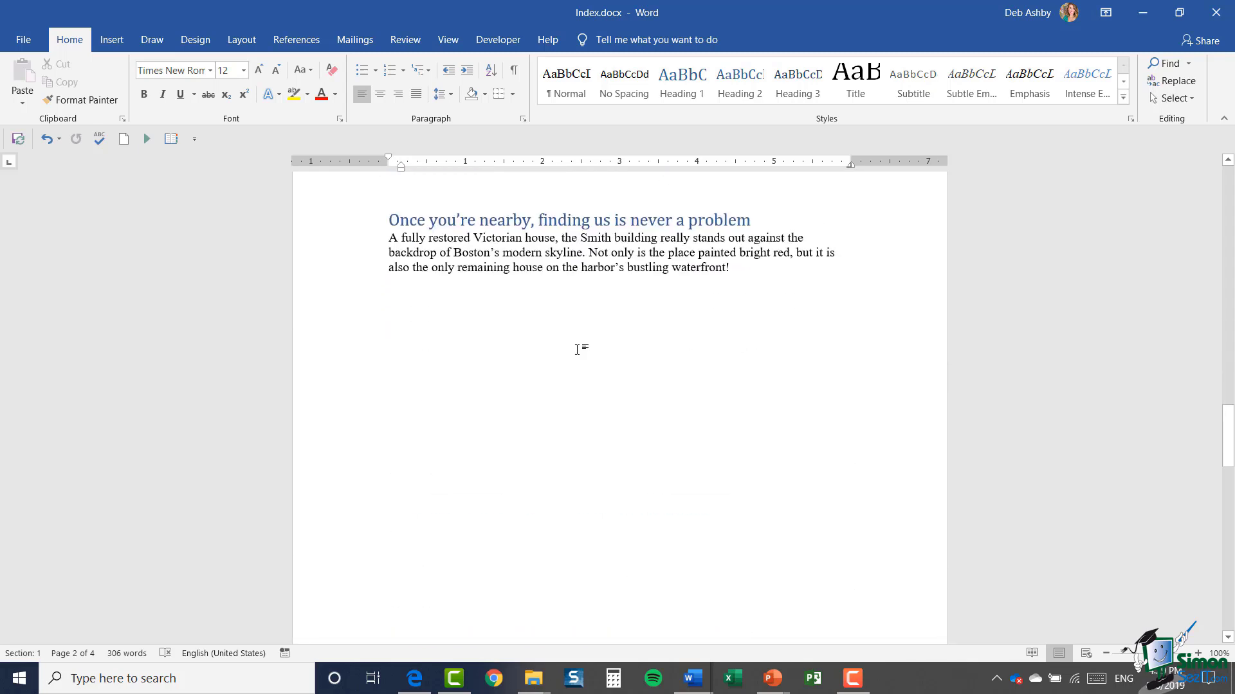
pyautogui.scroll(-5, 584, 350)
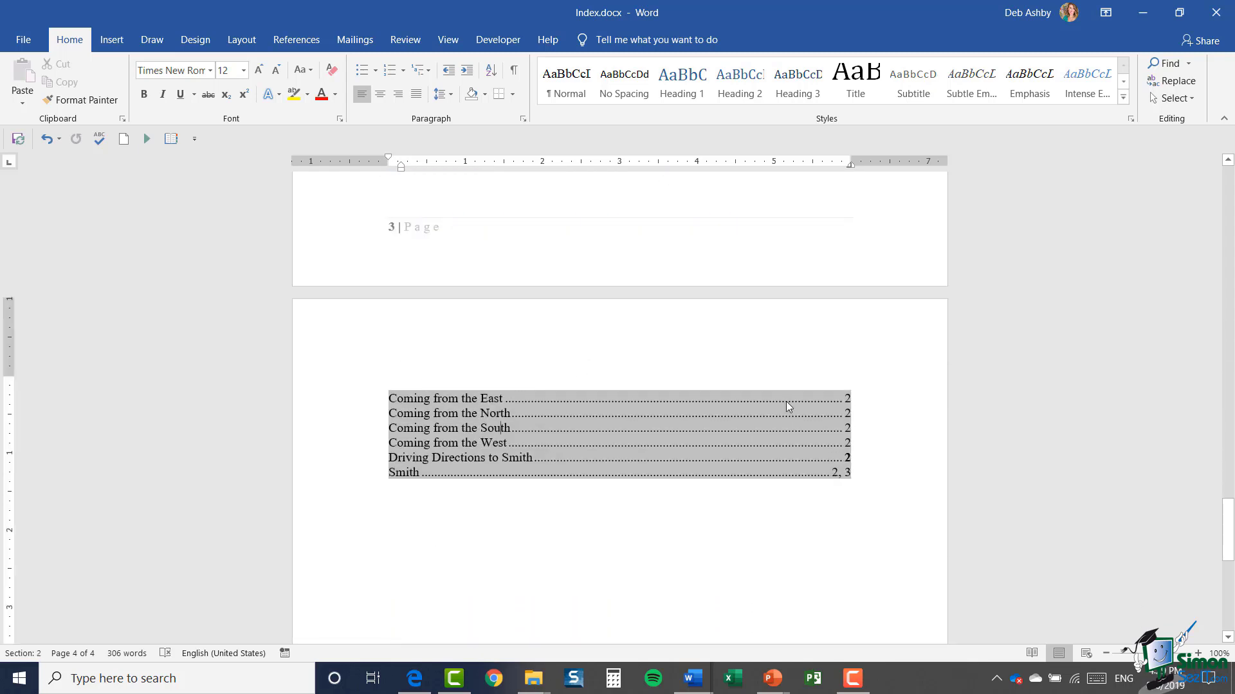
pyautogui.scroll(12, 786, 401)
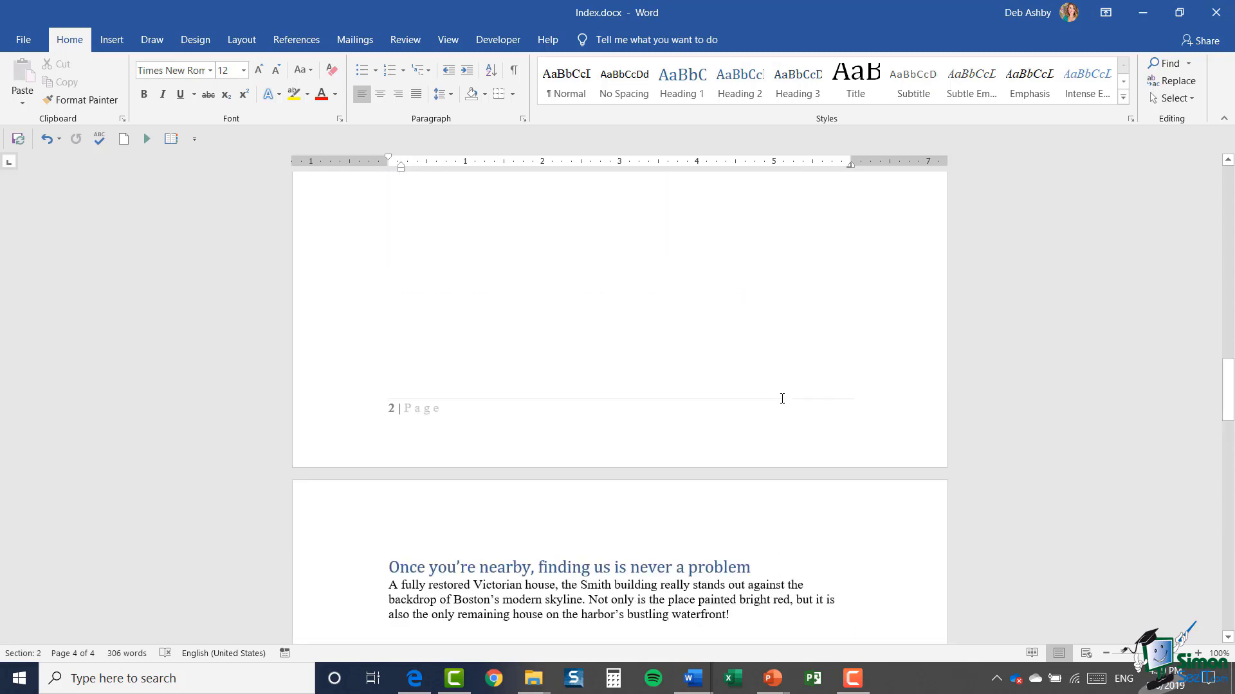
# Step: Add a bold-numbered index entry for the 'Once you're nearby, finding us is never a problem' heading
pyautogui.scroll(4, 782, 399)
pyautogui.scroll(-8, 782, 398)
pyautogui.click(330, 305)
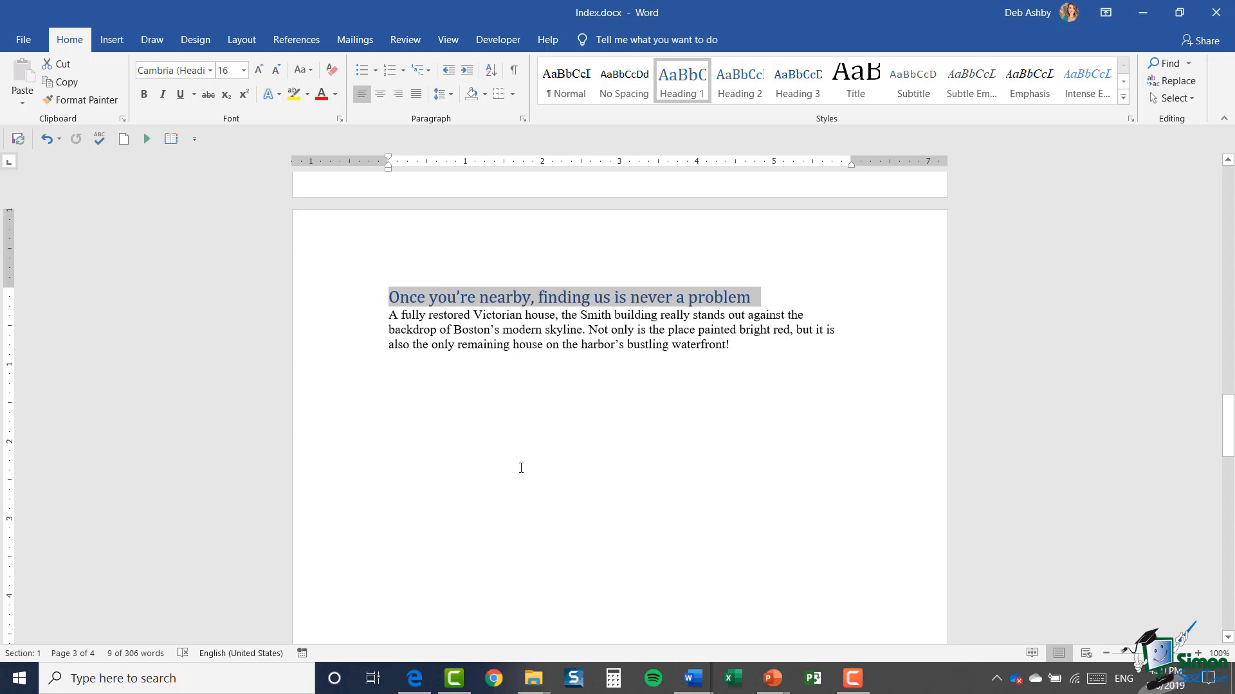
pyautogui.click(296, 40)
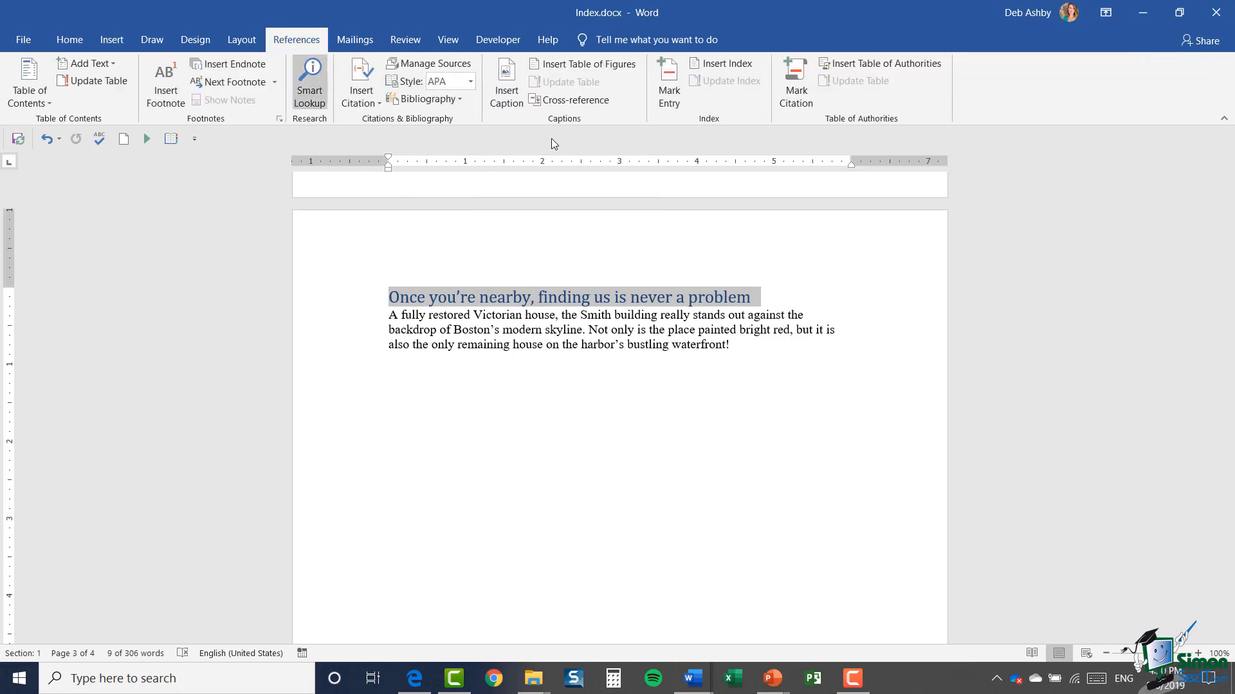
pyautogui.click(668, 84)
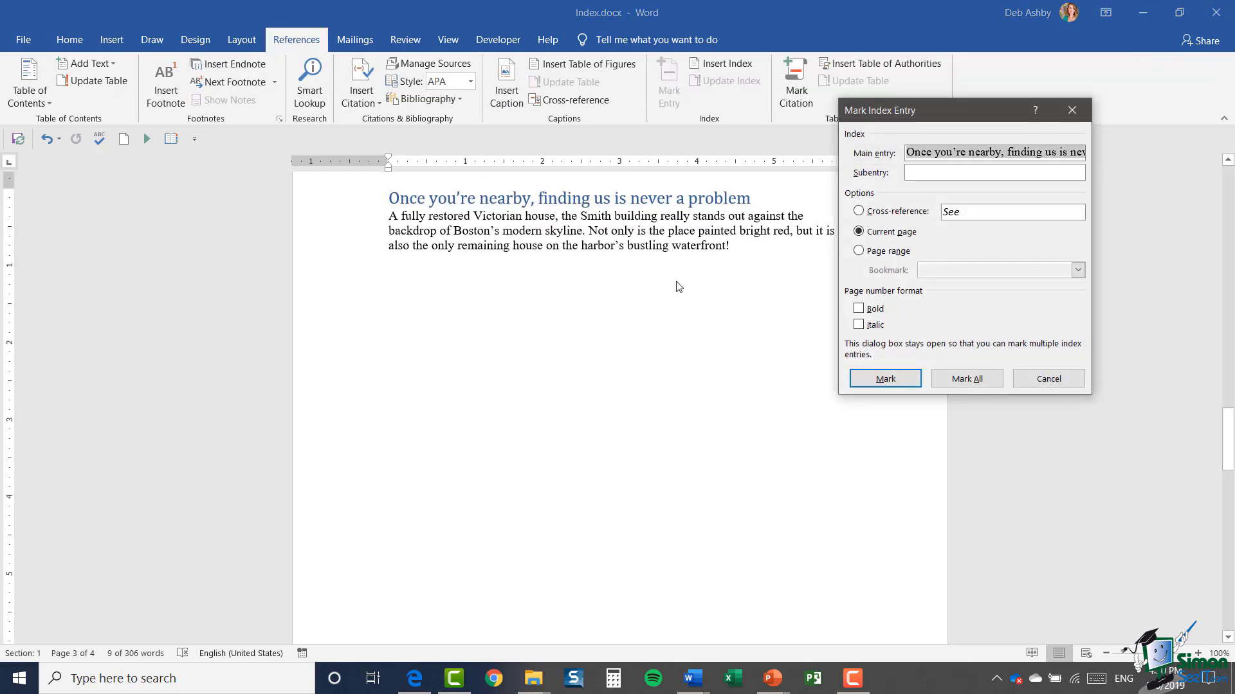
pyautogui.click(869, 311)
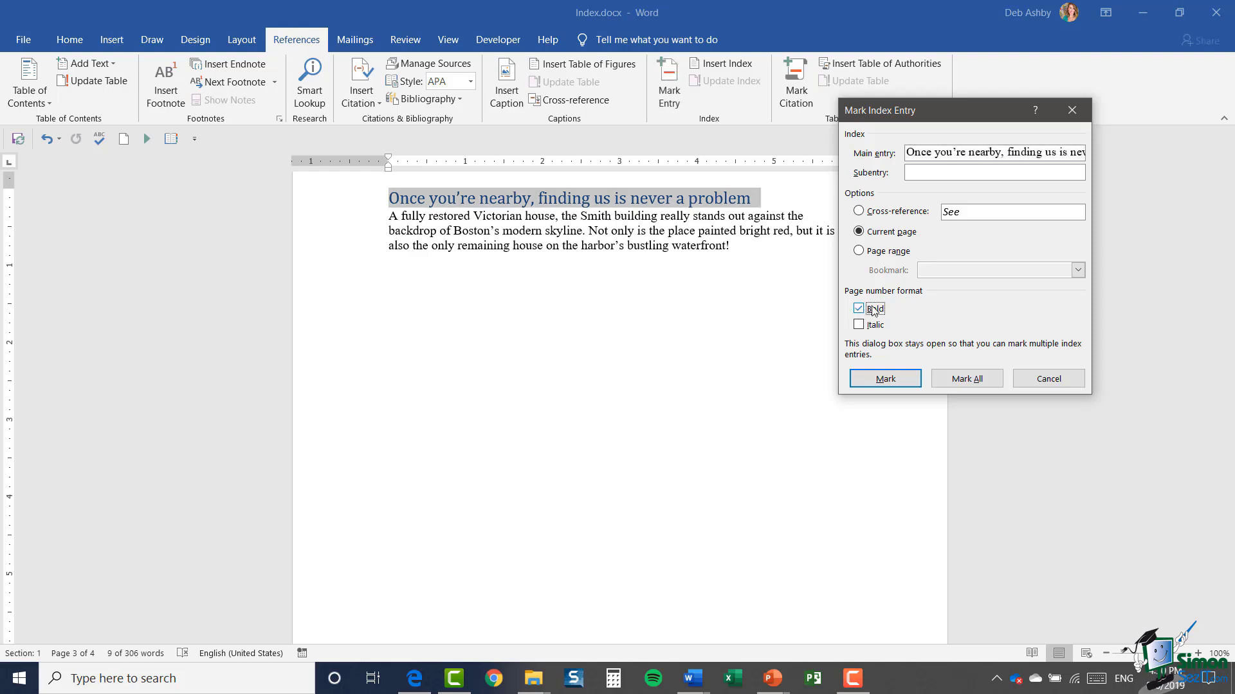
pyautogui.click(895, 384)
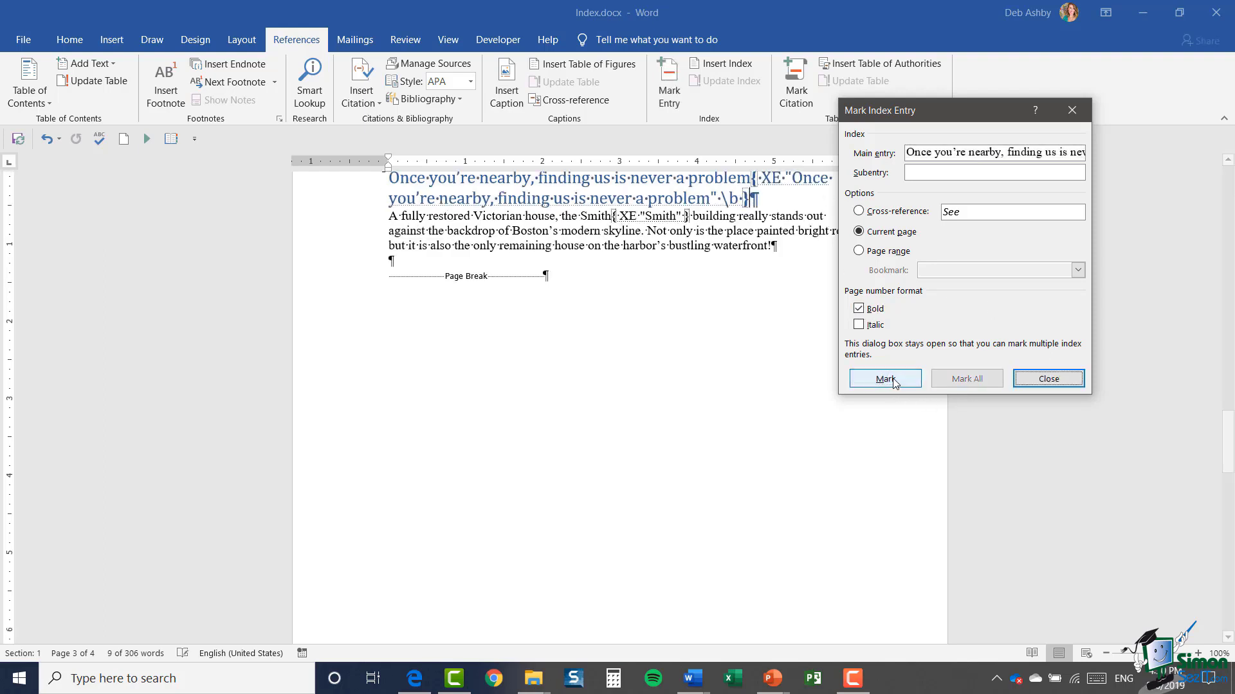
pyautogui.click(1051, 381)
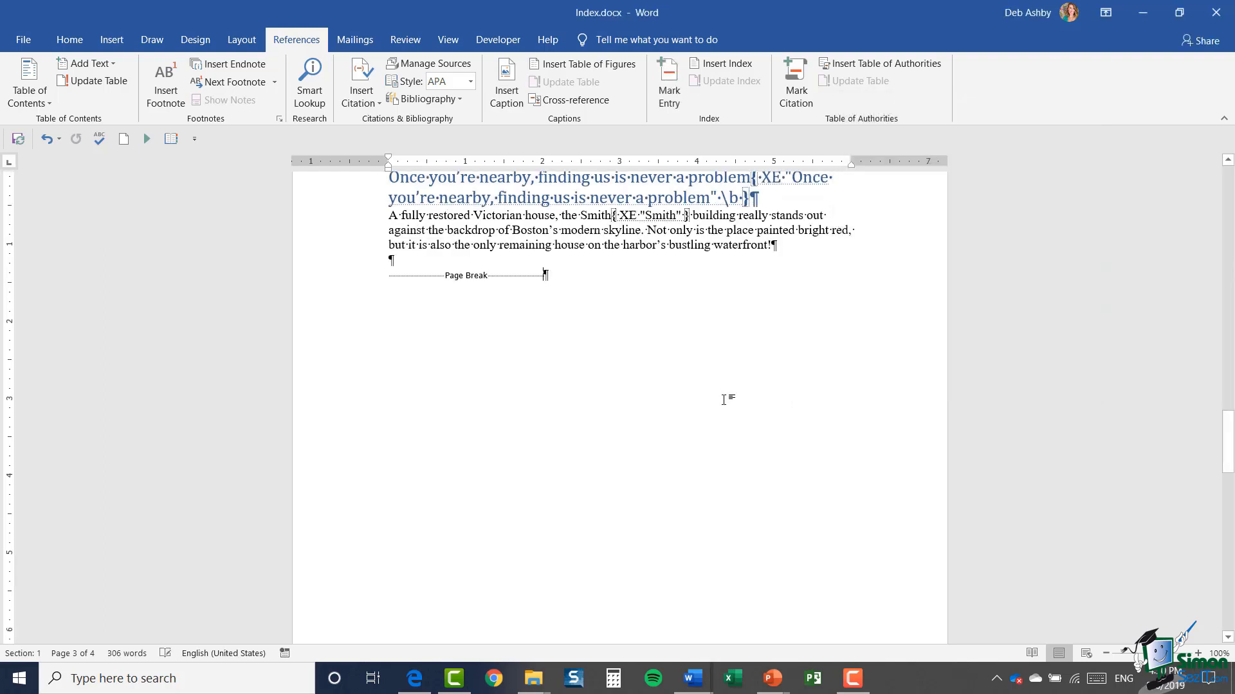
# Step: Update the index field so it lists the new 'Once you're nearby' entry on page 3
pyautogui.scroll(-10, 724, 400)
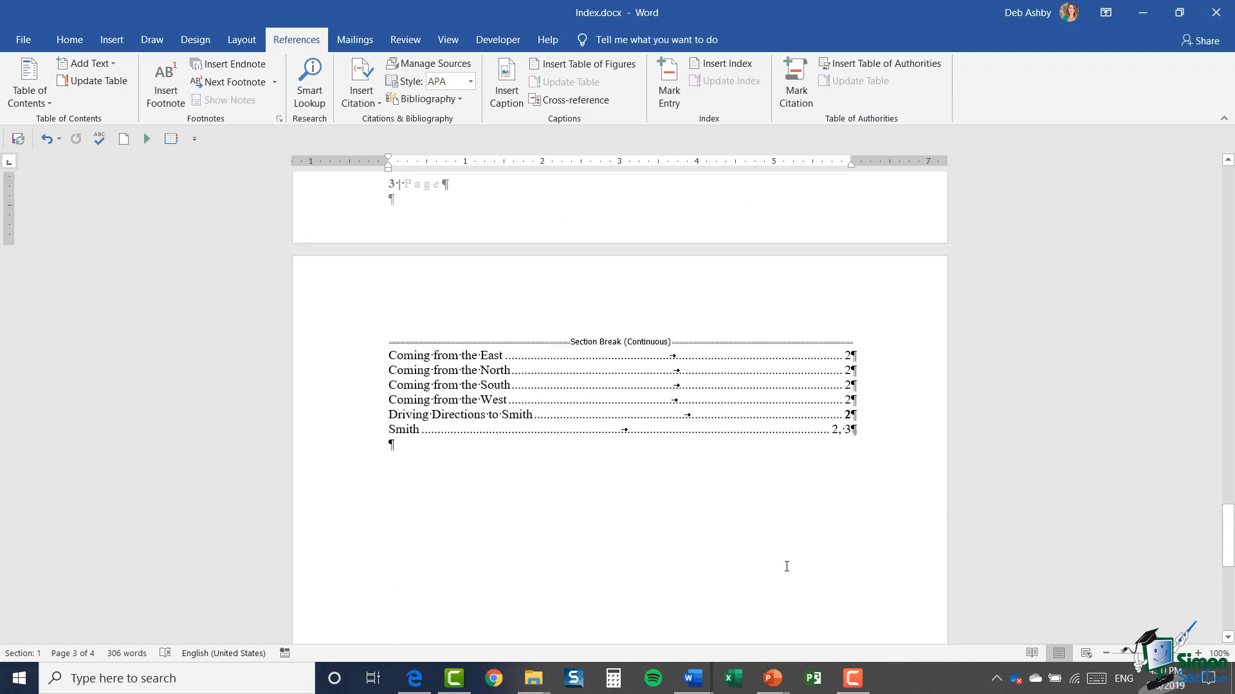
pyautogui.click(531, 391)
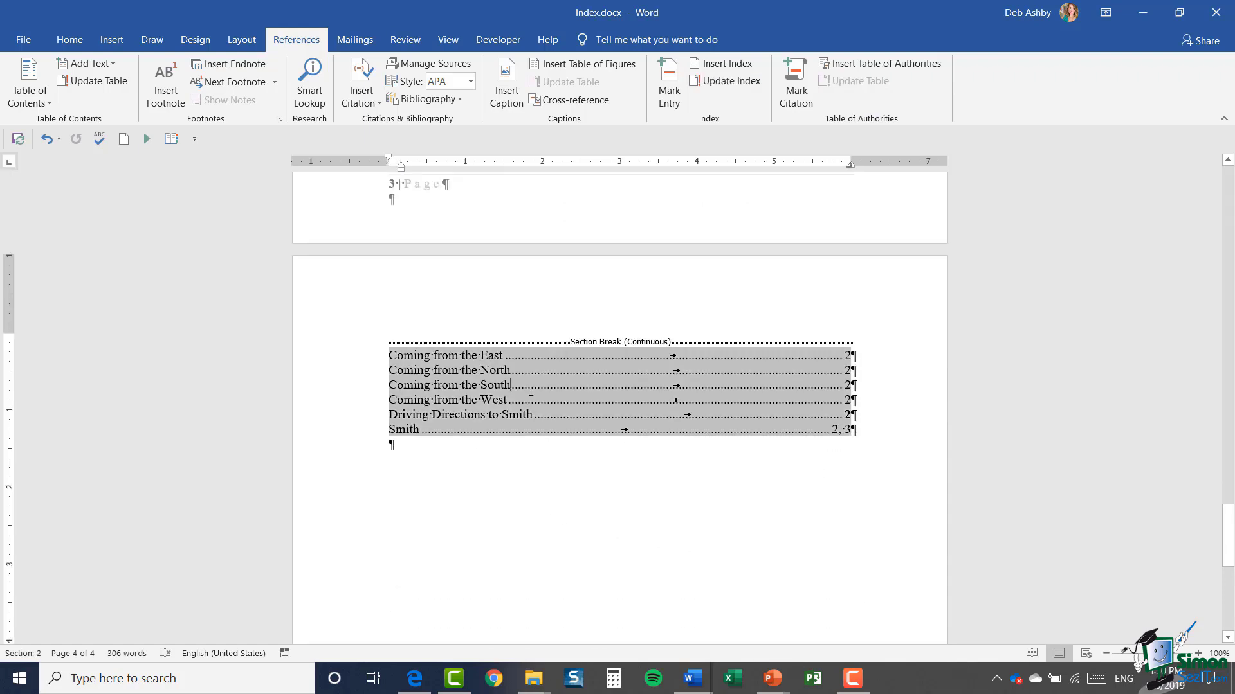
pyautogui.rightClick(530, 390)
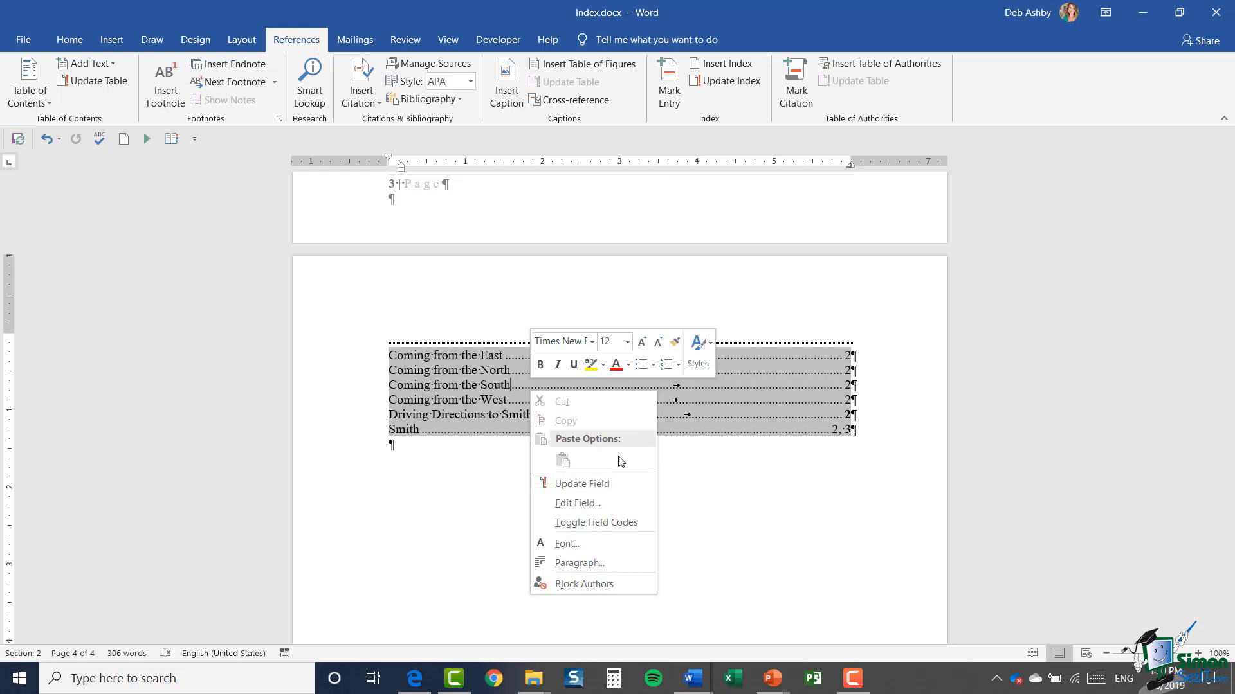
pyautogui.click(589, 484)
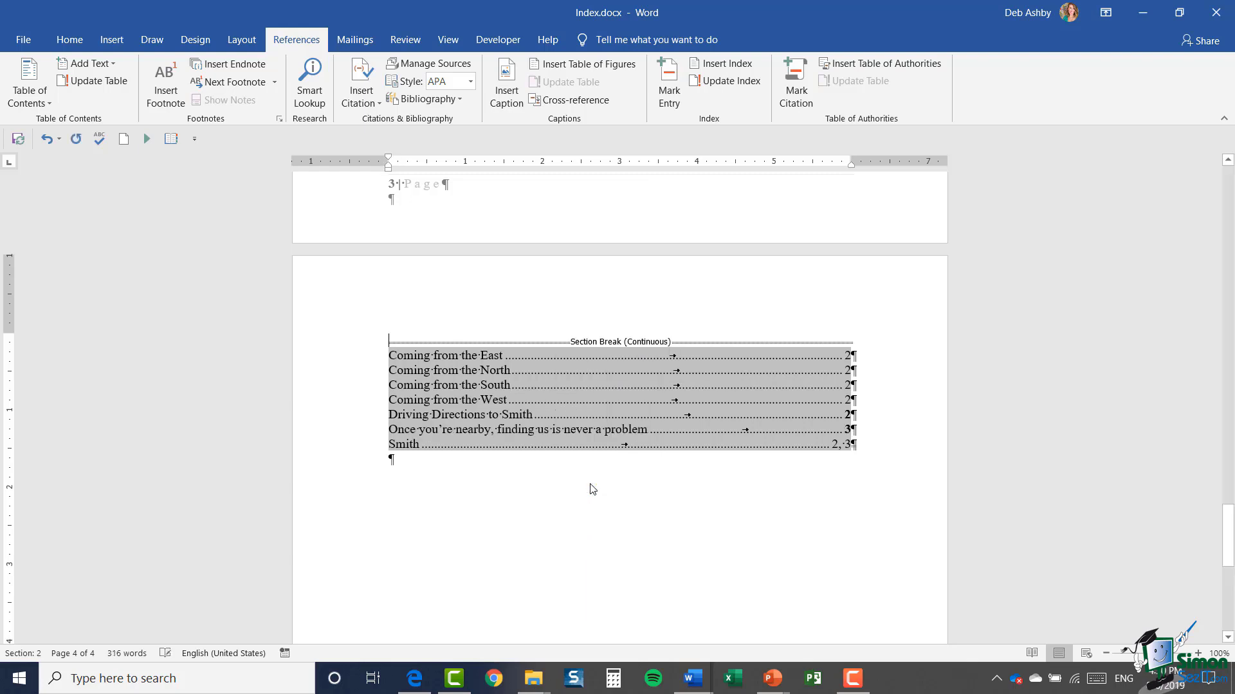
pyautogui.click(415, 484)
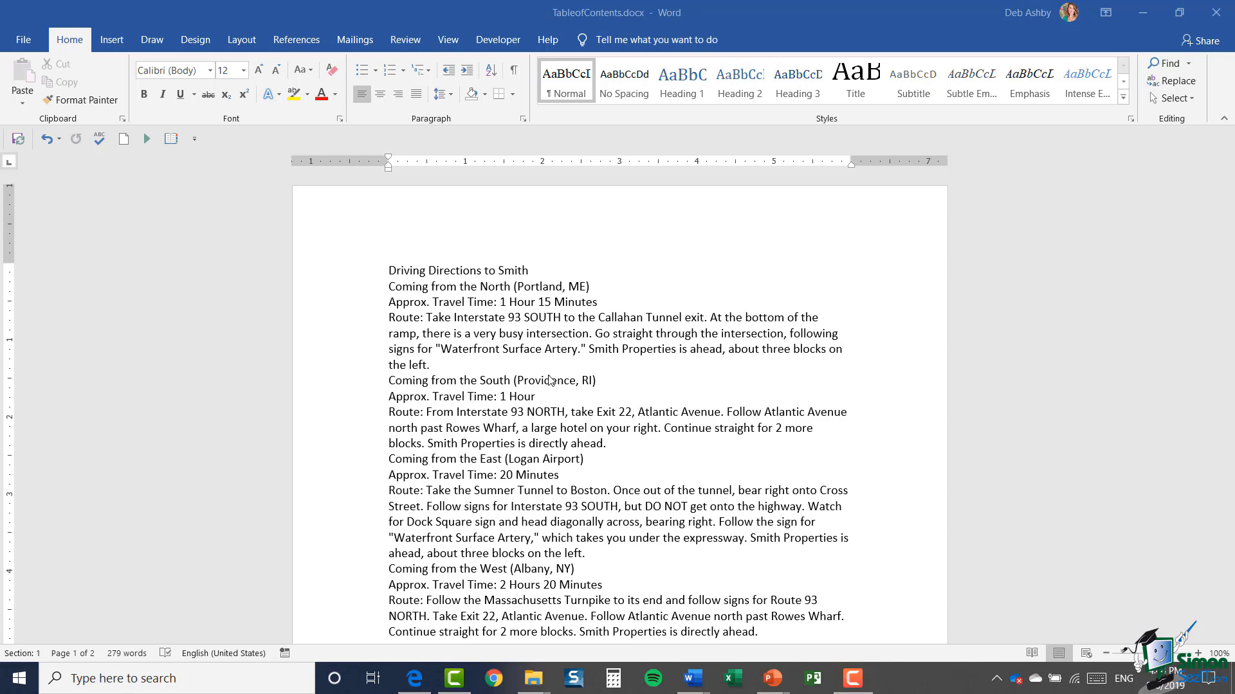
# Step: Apply Heading 1 to the 'Driving Directions to Smith' title
pyautogui.click(458, 287)
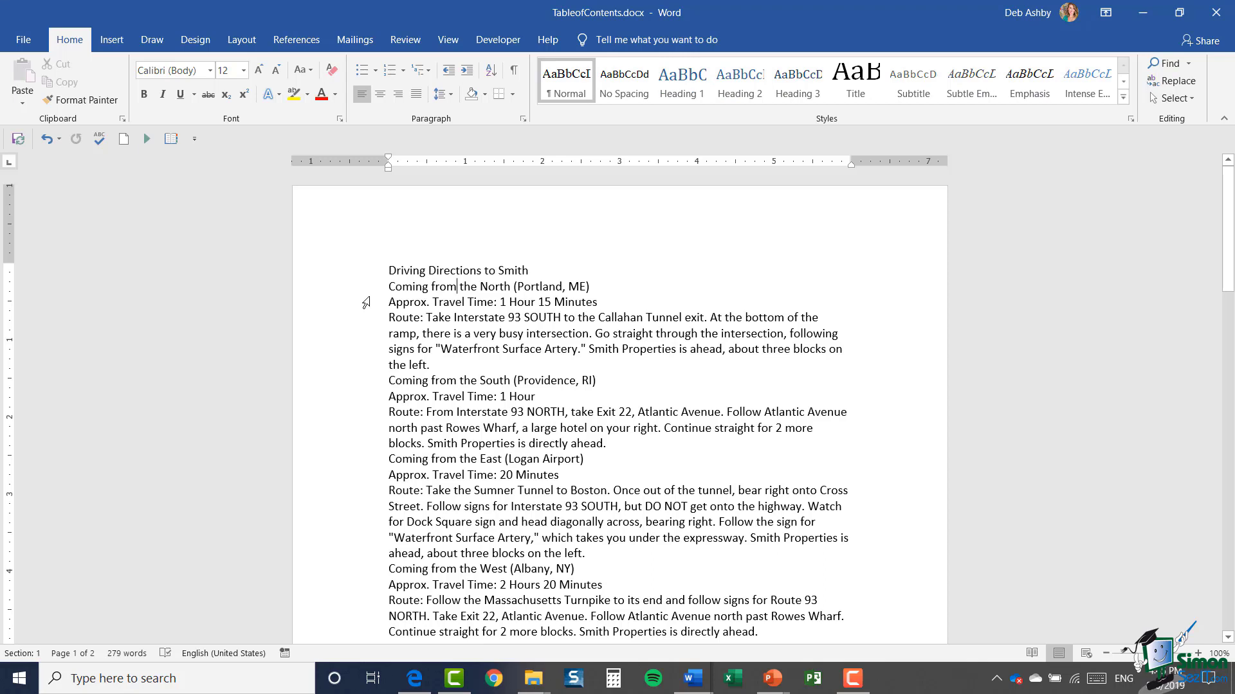
pyautogui.click(350, 278)
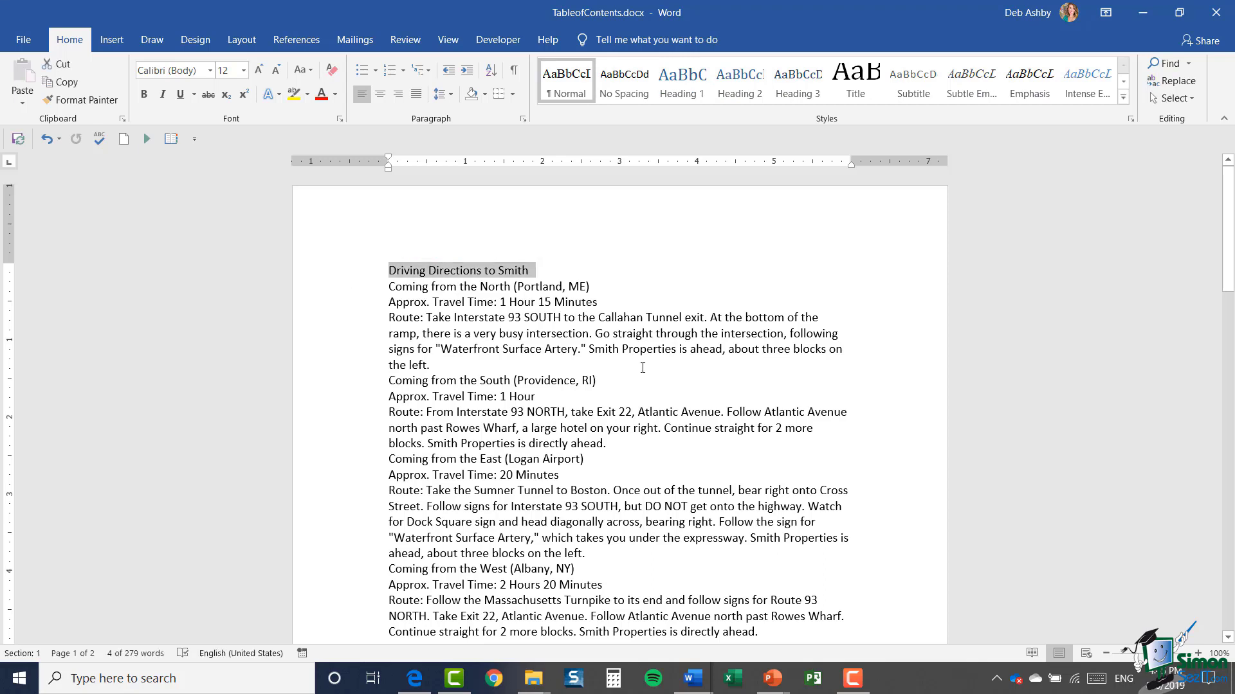
pyautogui.click(681, 79)
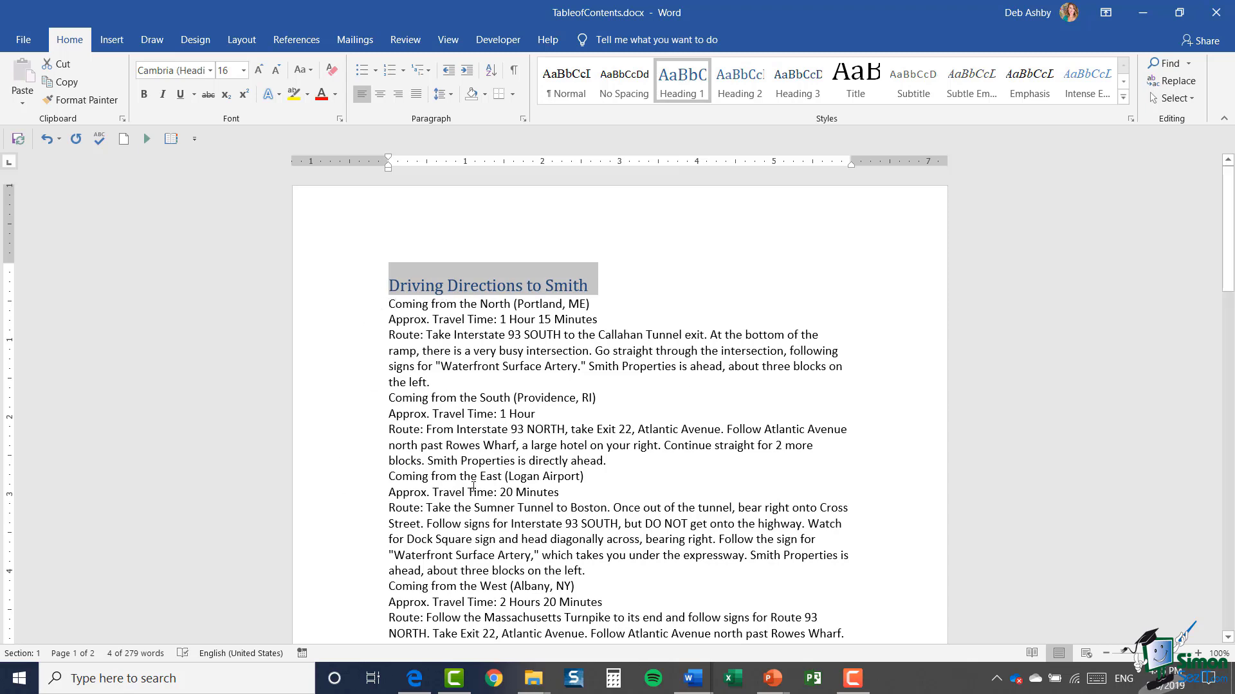
# Step: Apply Heading 2 to the North, South, East and West 'Coming from' lines together
pyautogui.click(353, 313)
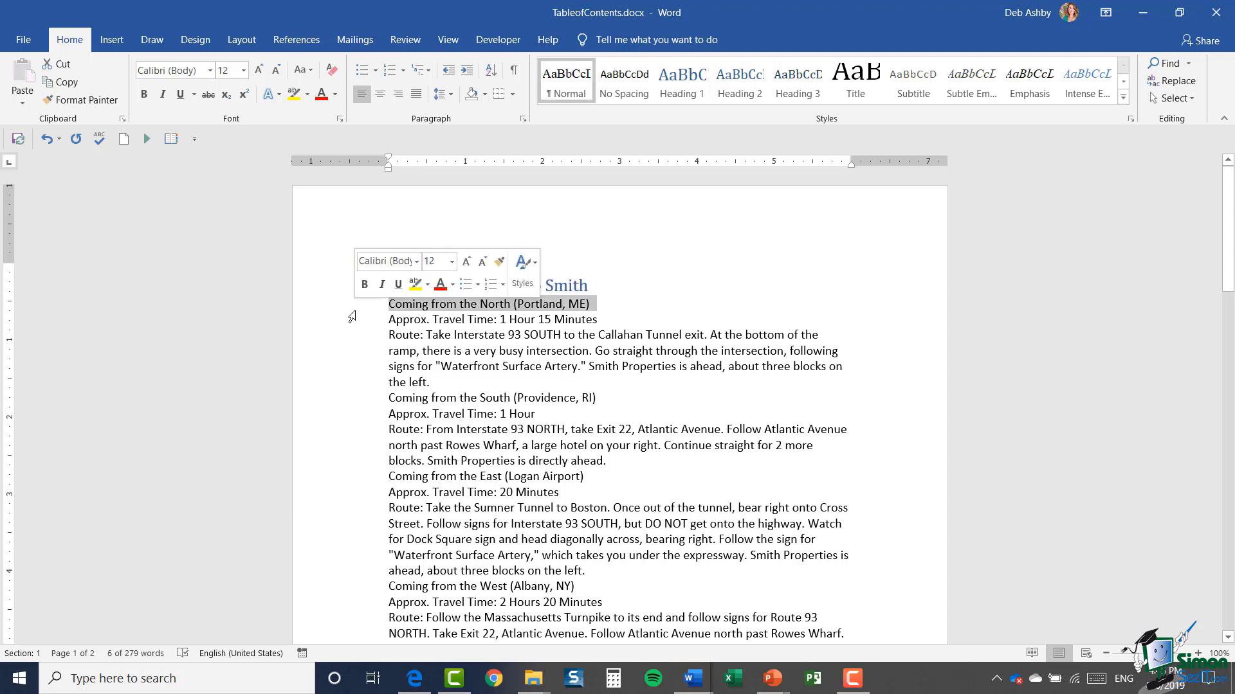
pyautogui.keyDown('ctrl'); pyautogui.click(364, 405); pyautogui.keyUp('ctrl')
pyautogui.keyDown('ctrl'); pyautogui.click(361, 479); pyautogui.keyUp('ctrl')
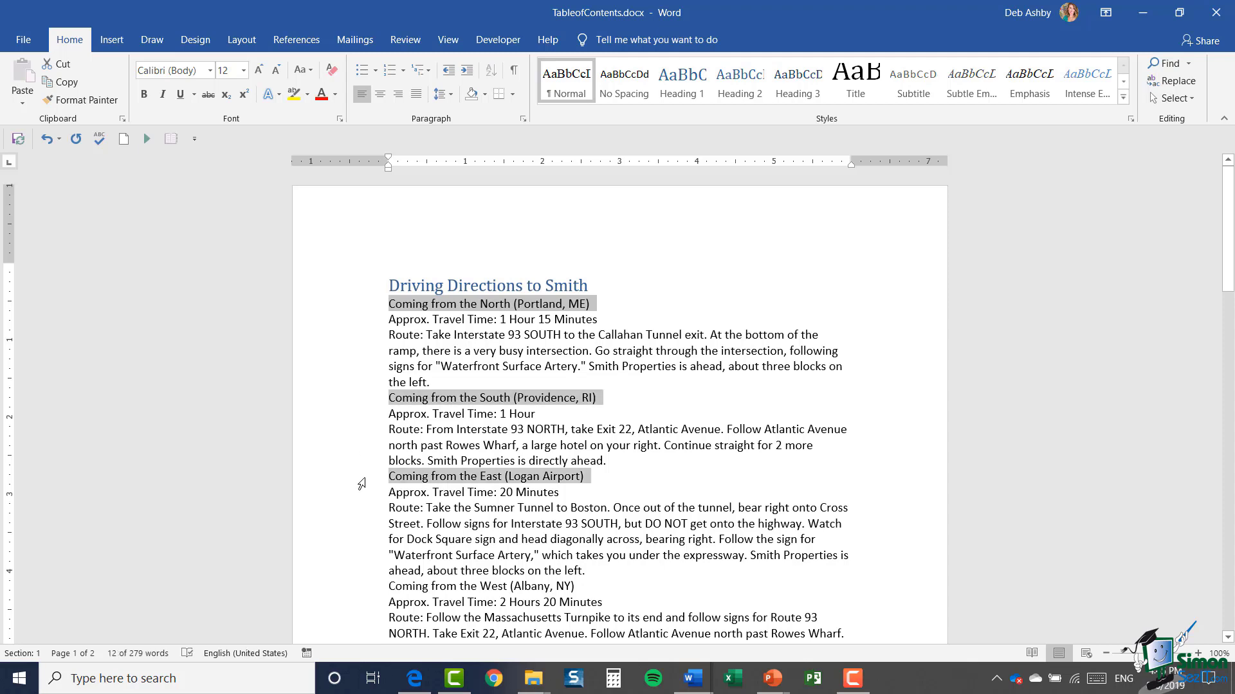
pyautogui.keyDown('ctrl'); pyautogui.click(361, 587); pyautogui.keyUp('ctrl')
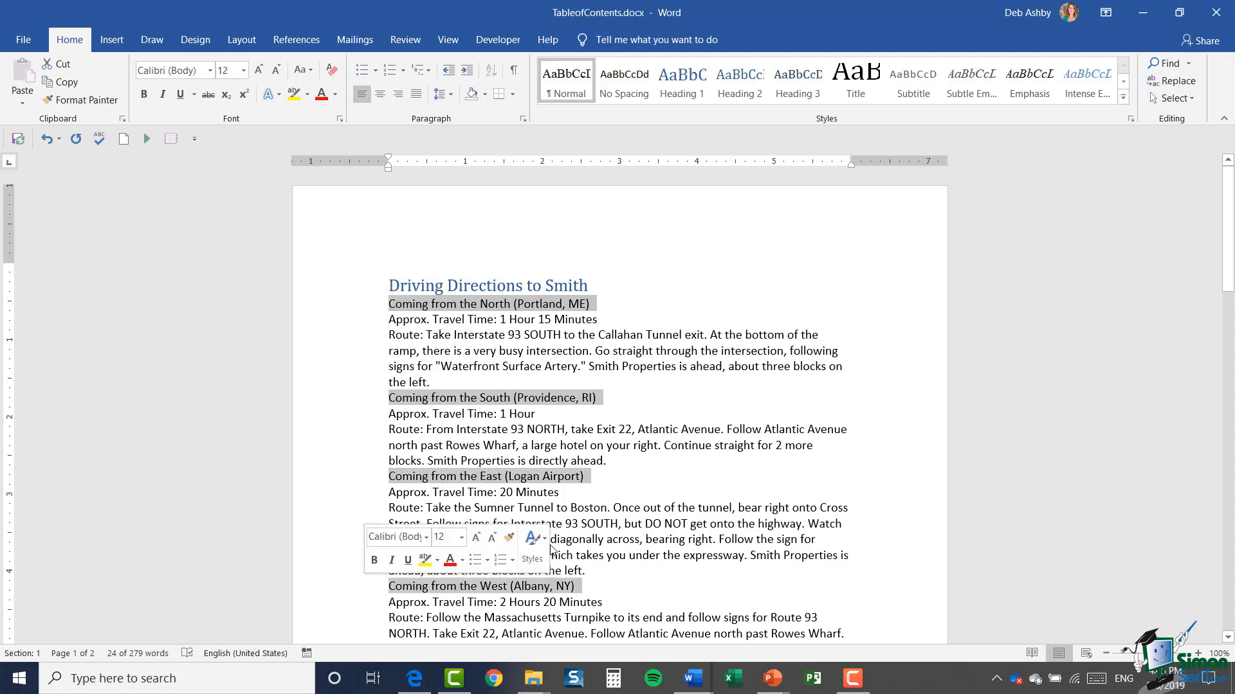
pyautogui.click(738, 84)
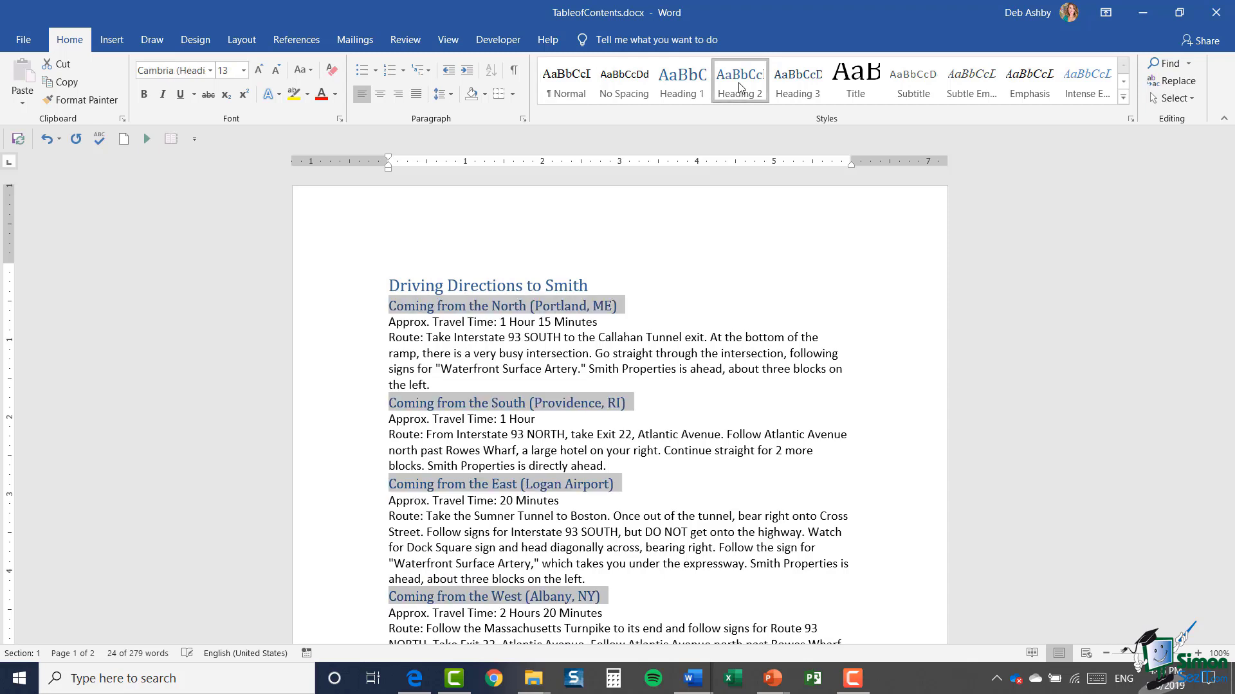
pyautogui.click(693, 418)
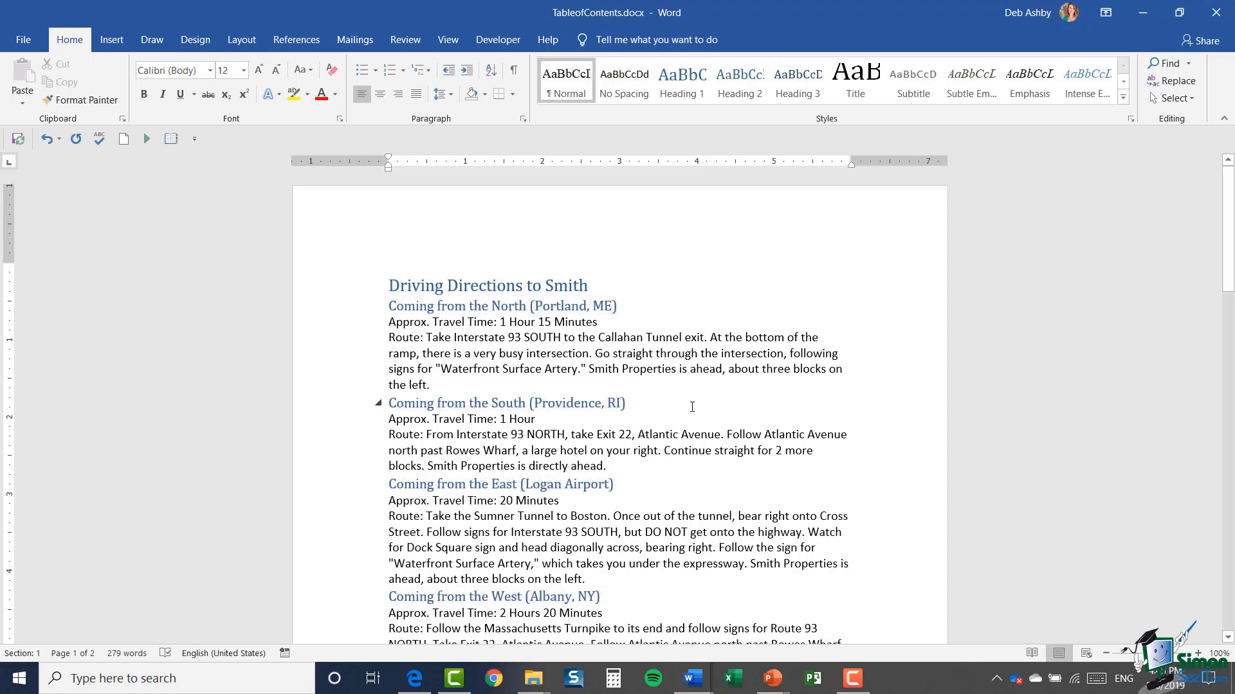
# Step: Apply Heading 1 to the 'Once you're nearby' line and return to the document start
pyautogui.scroll(-6, 692, 407)
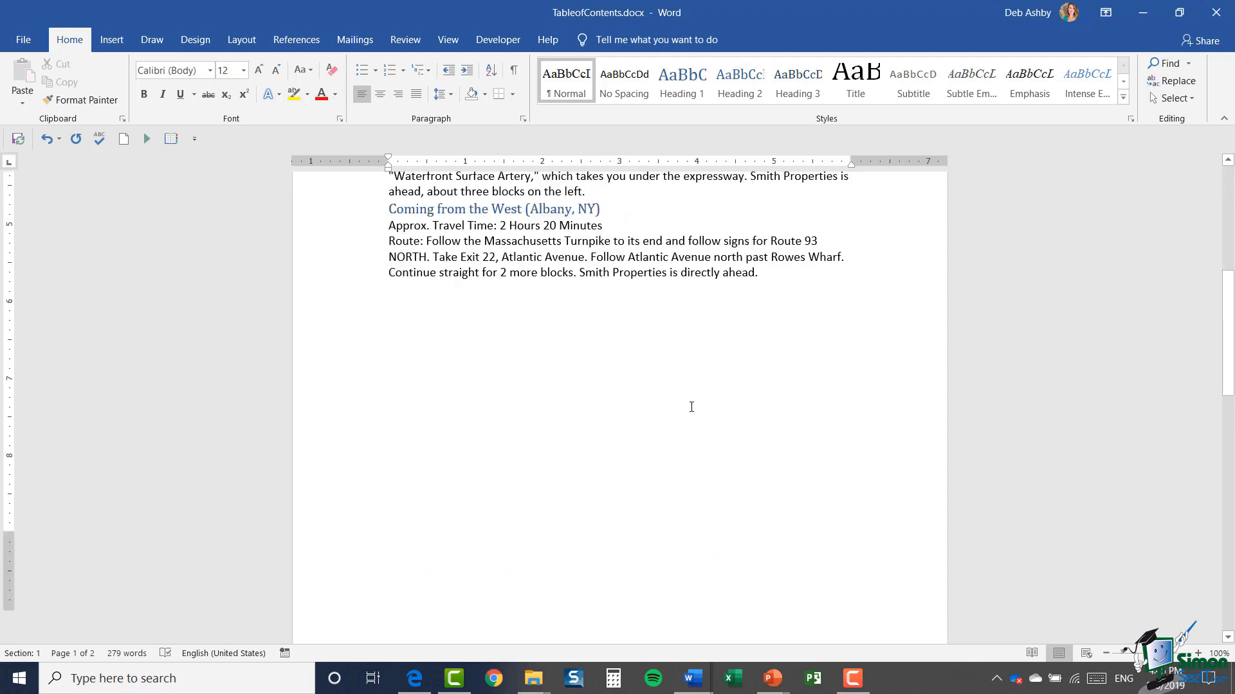
pyautogui.scroll(-4, 691, 406)
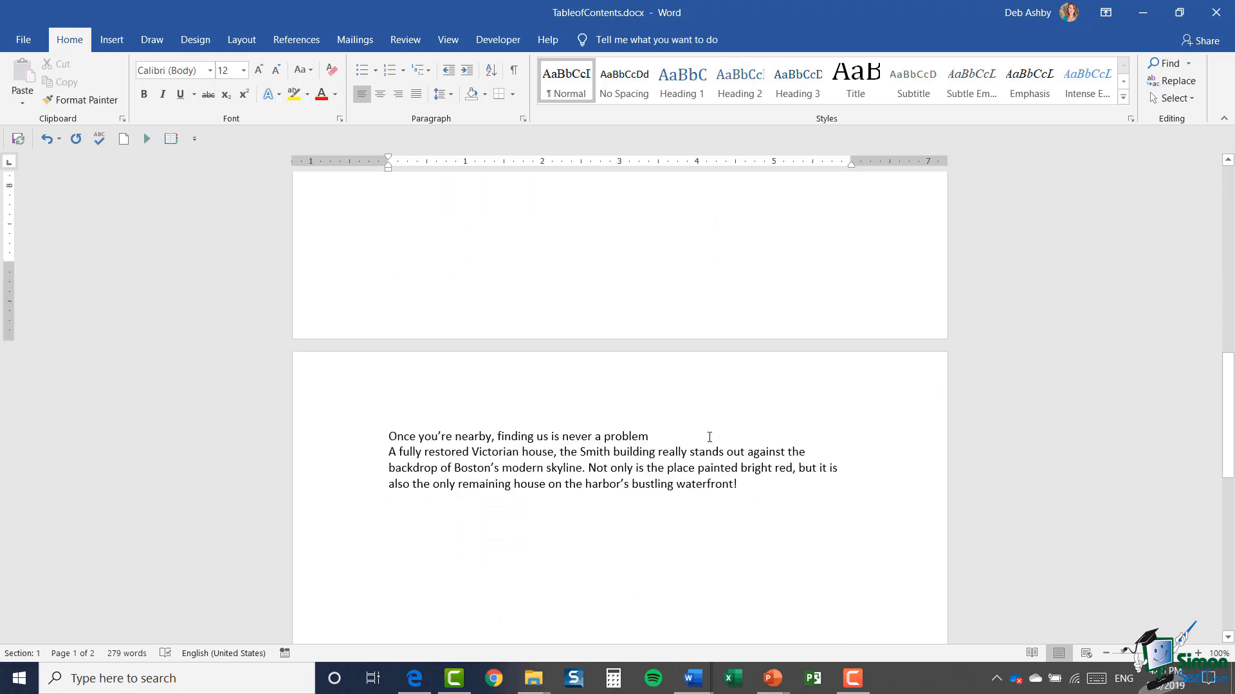
pyautogui.click(359, 440)
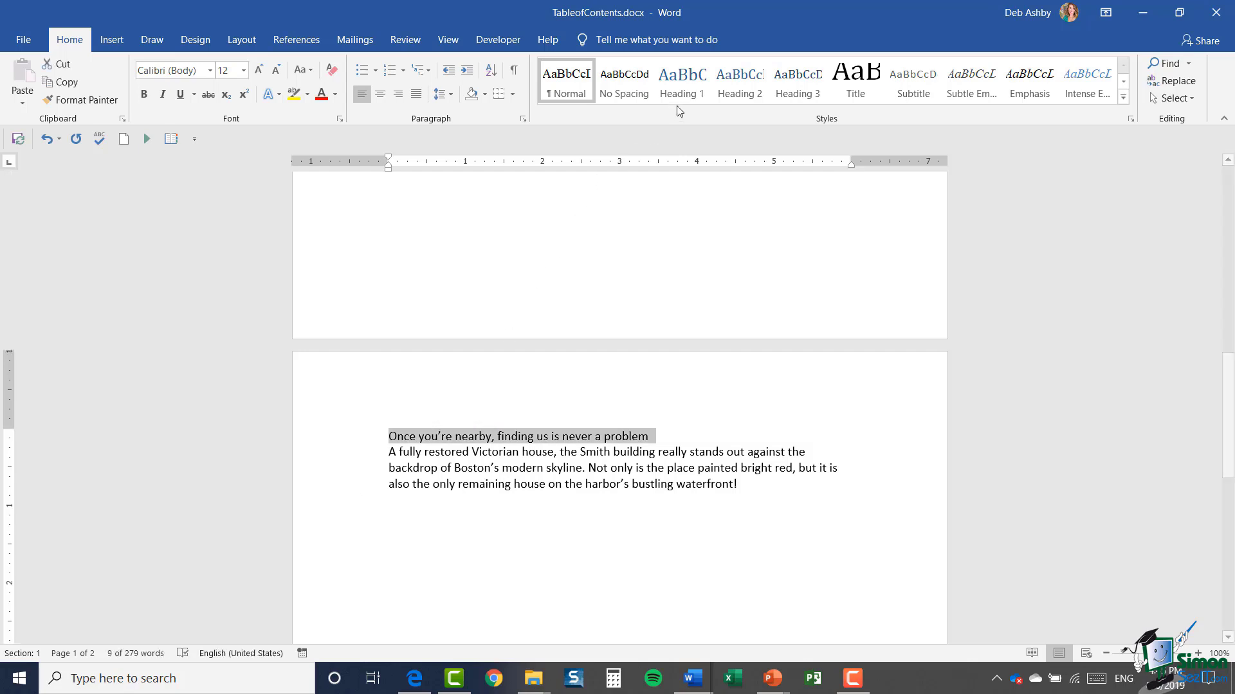
pyautogui.click(684, 87)
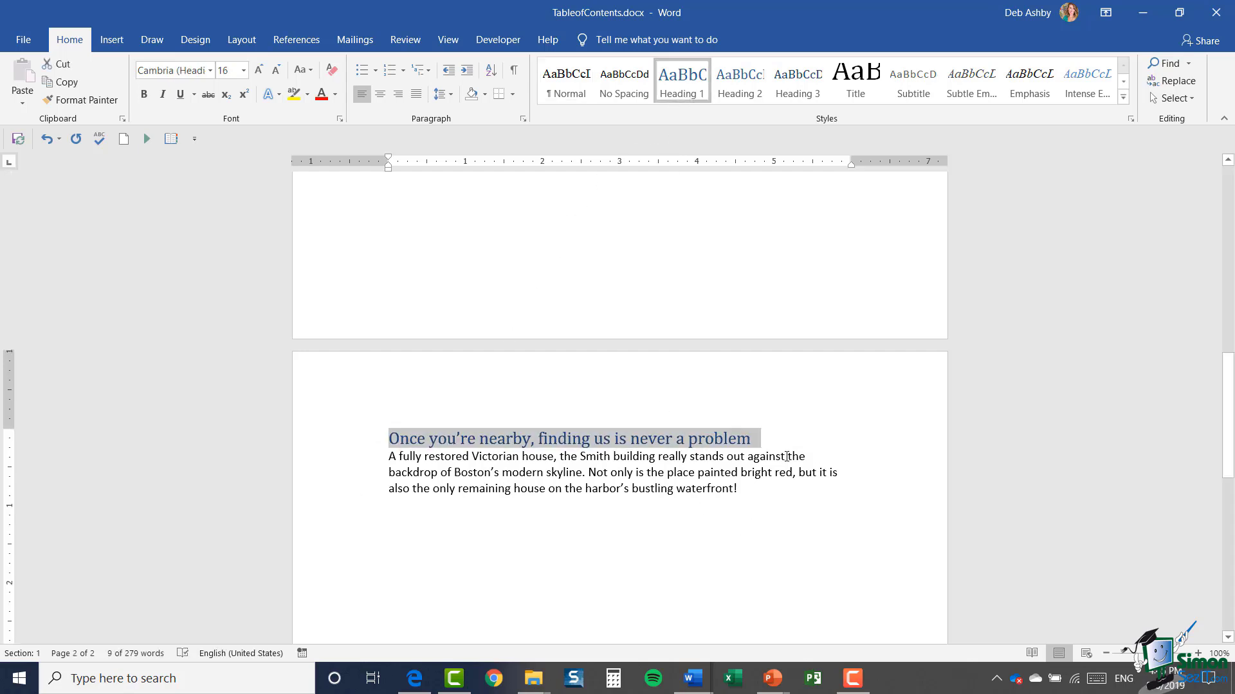
pyautogui.hotkey('ctrl', 'Home')
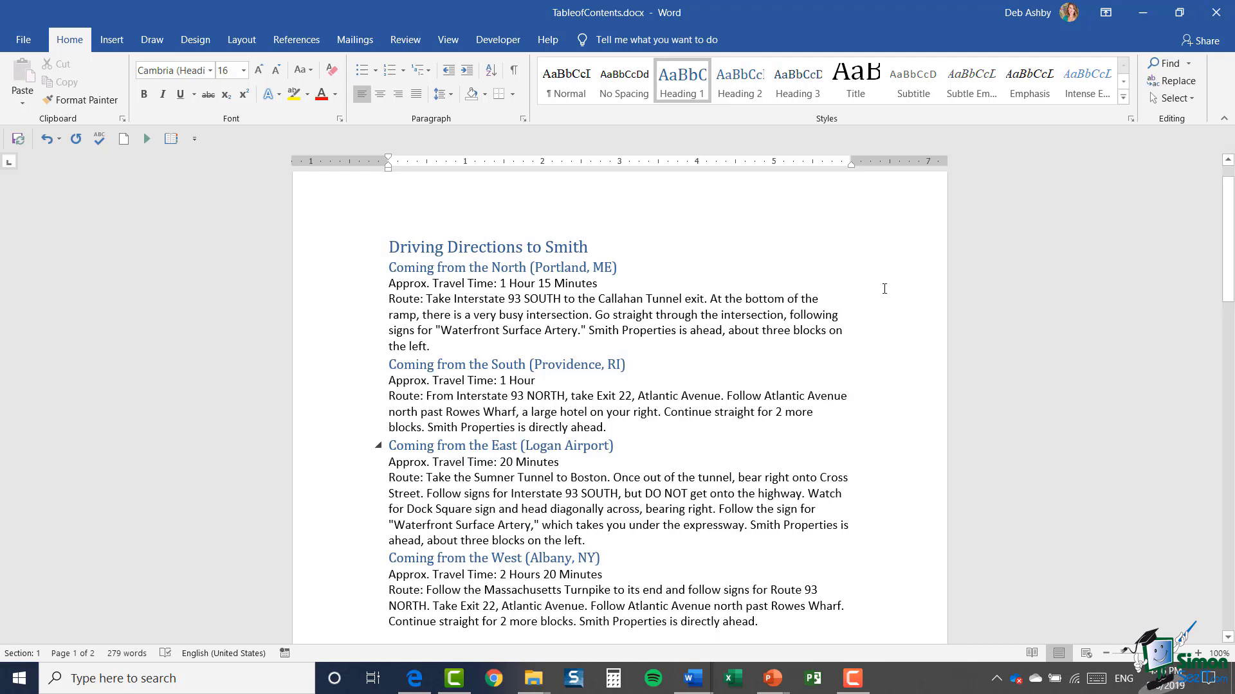
# Step: Check the title and route headings, leaving the insertion point at the document's start
pyautogui.click(330, 264)
pyautogui.click(673, 247)
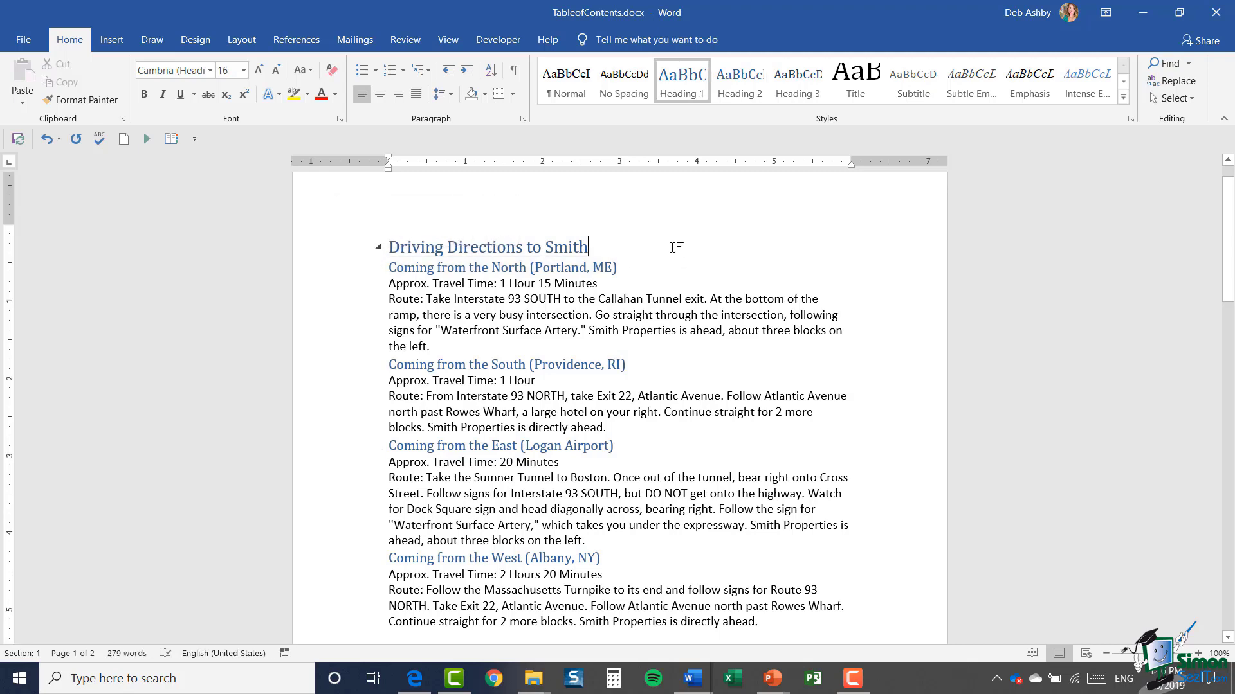
pyautogui.click(324, 252)
pyautogui.click(321, 284)
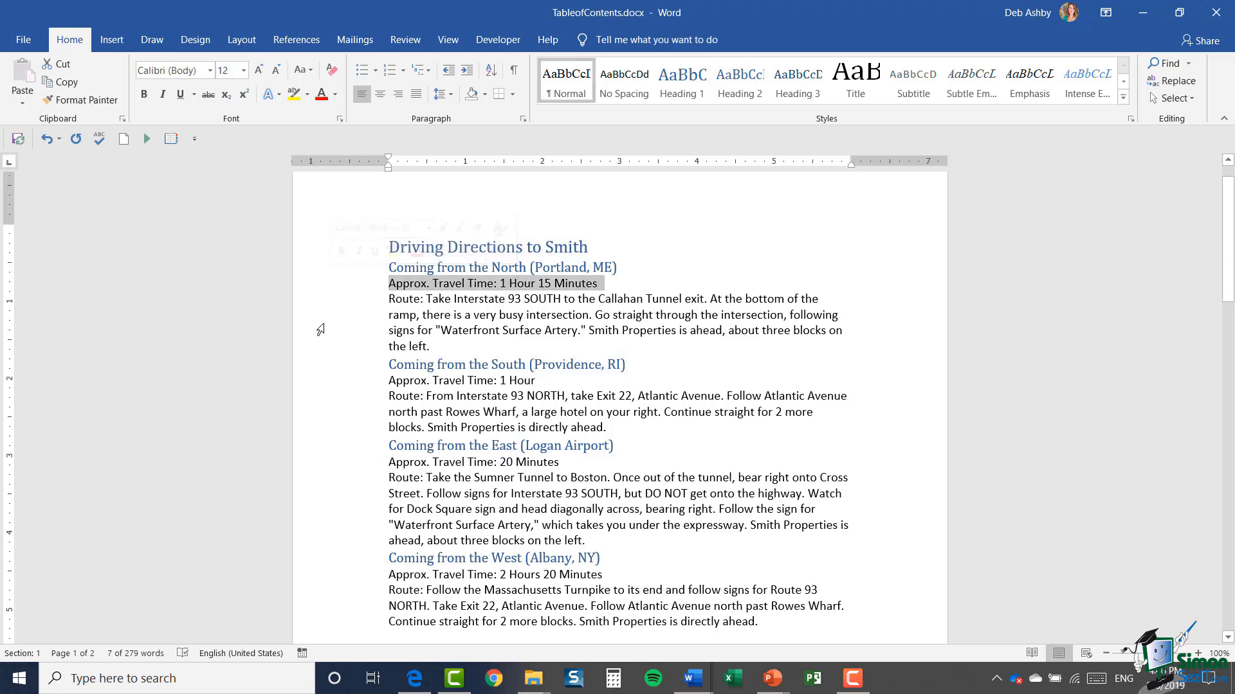
pyautogui.click(717, 283)
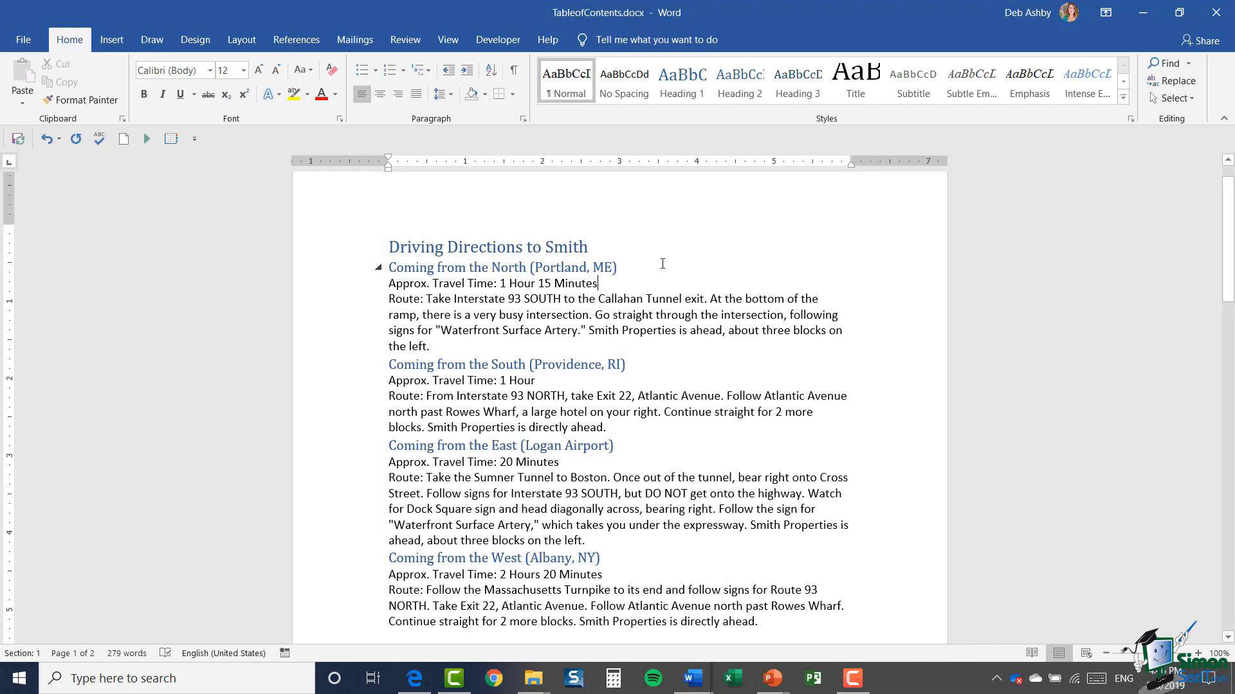
pyautogui.scroll(1, 664, 263)
pyautogui.click(706, 314)
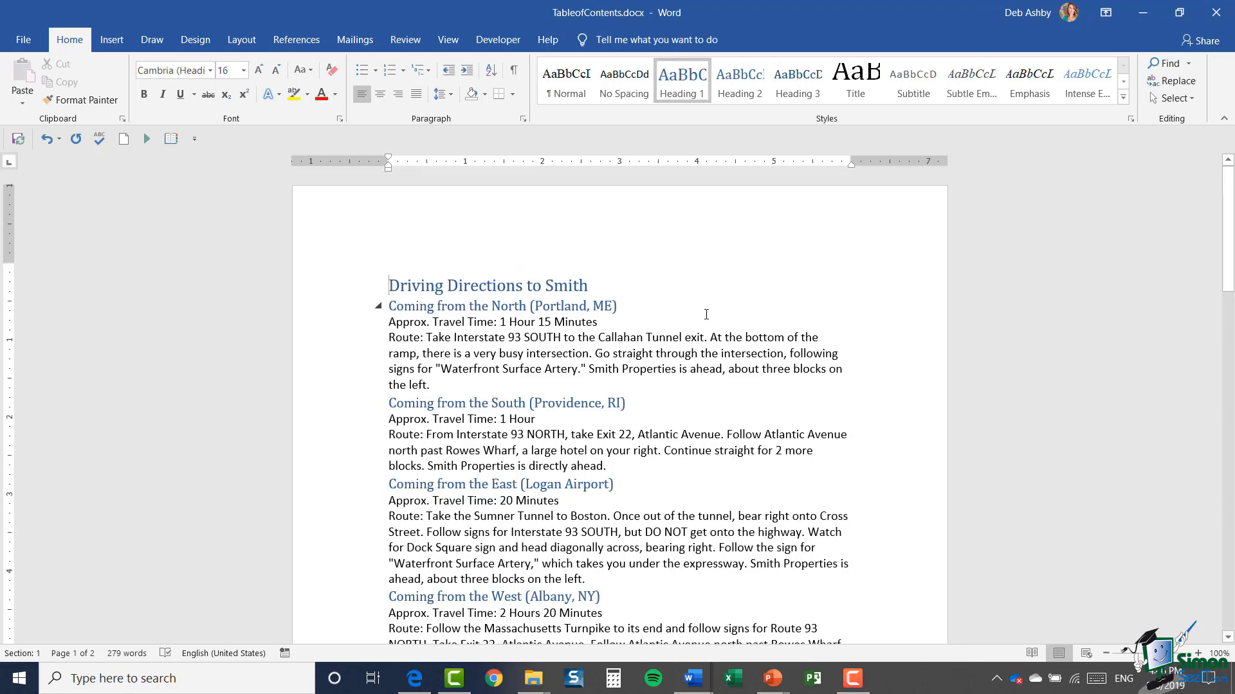
pyautogui.click(111, 46)
pyautogui.click(72, 63)
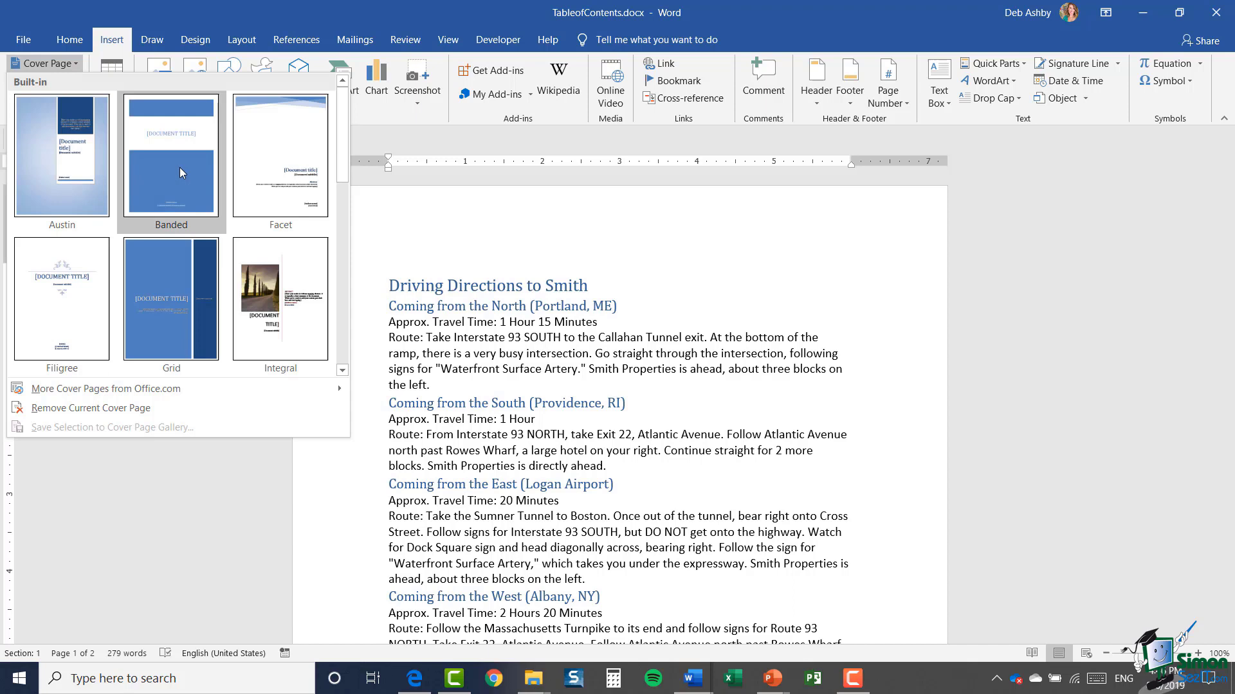
pyautogui.click(47, 312)
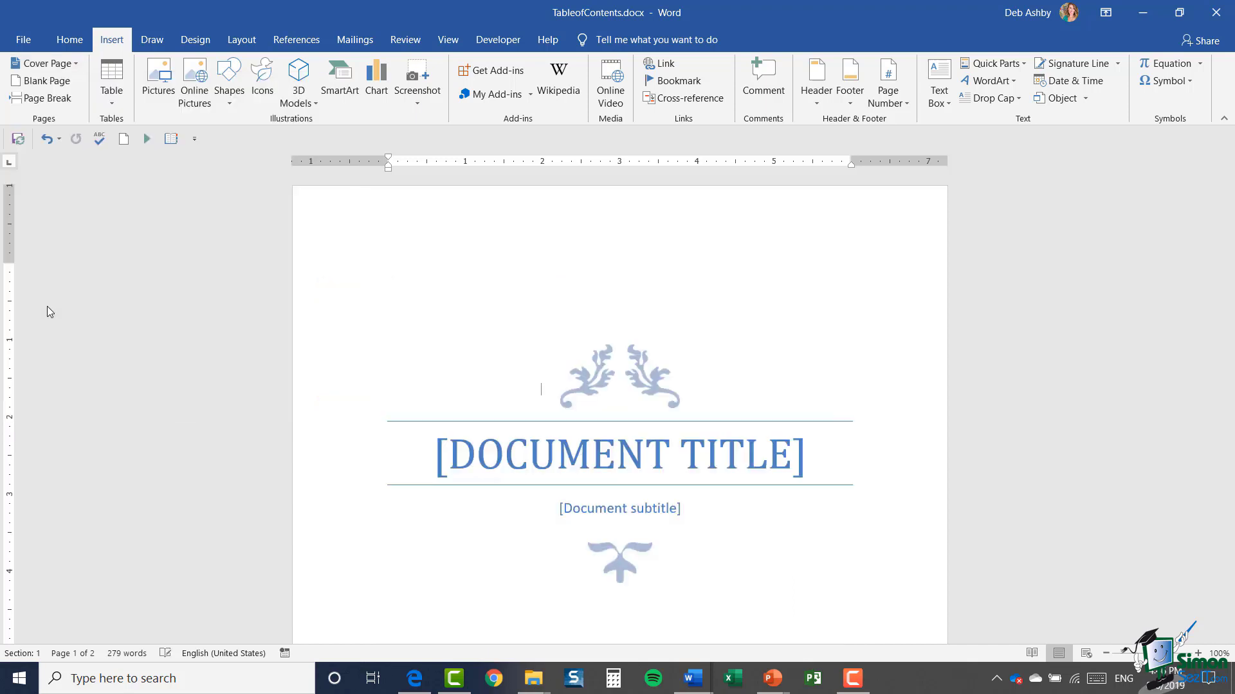
pyautogui.scroll(-9, 808, 360)
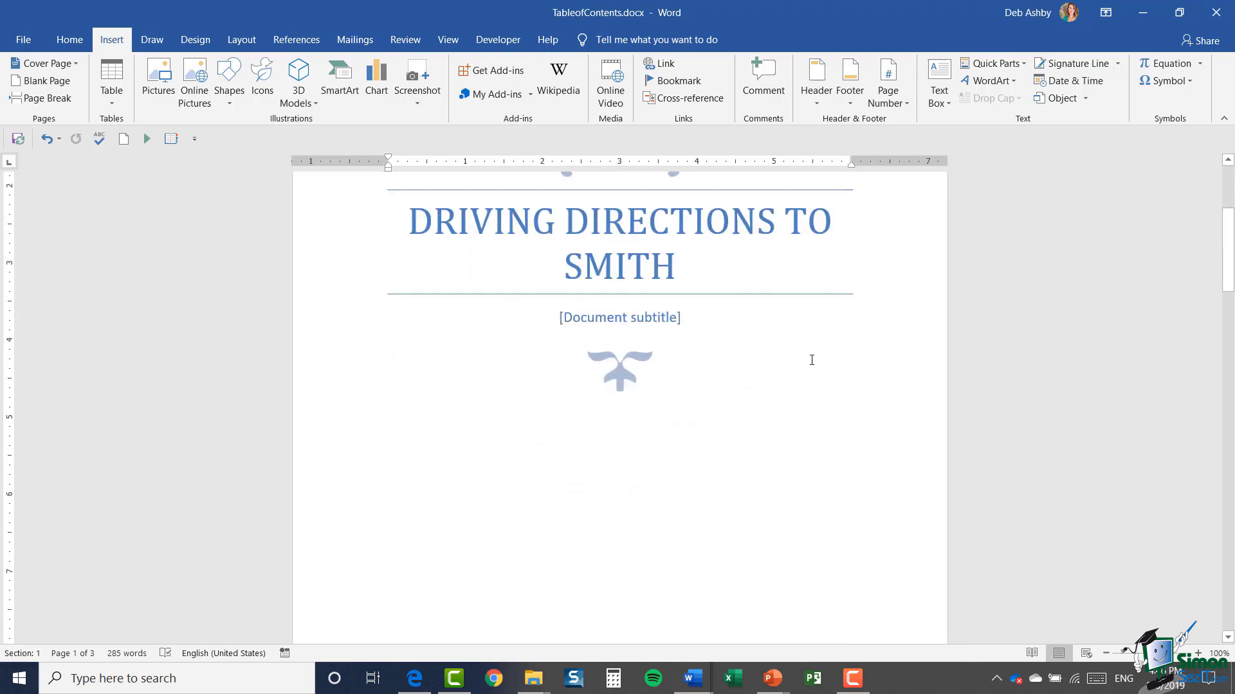
pyautogui.scroll(10, 810, 360)
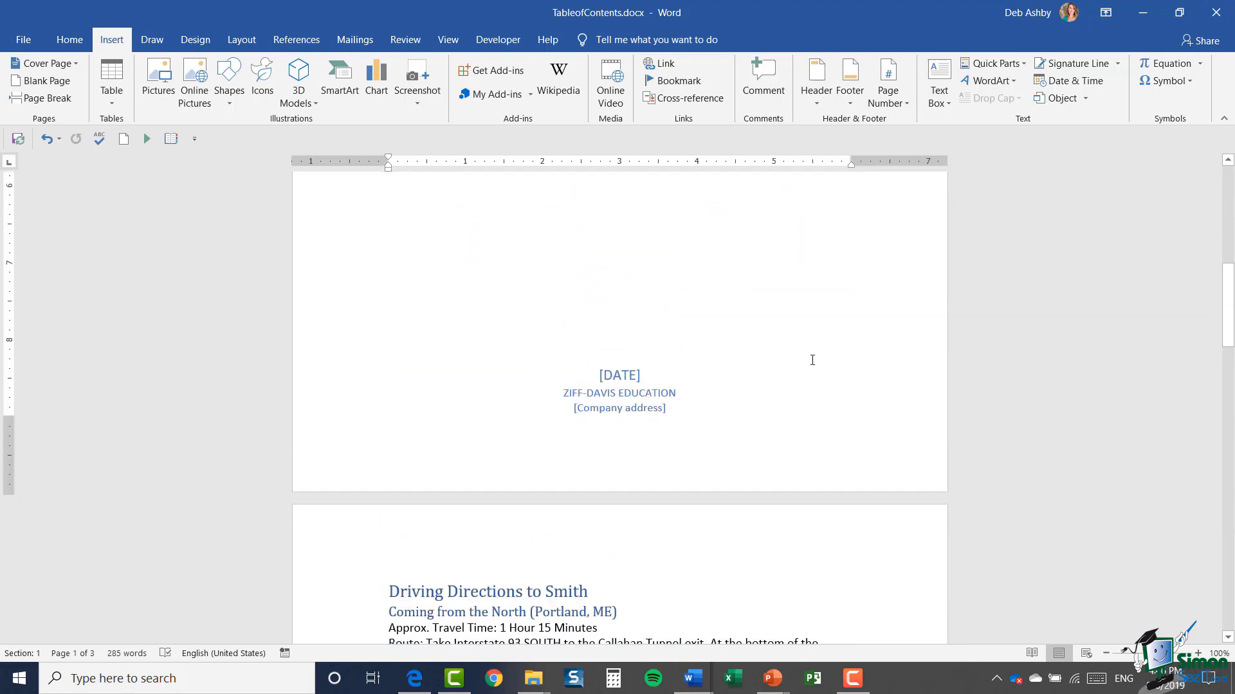
pyautogui.scroll(-10, 774, 456)
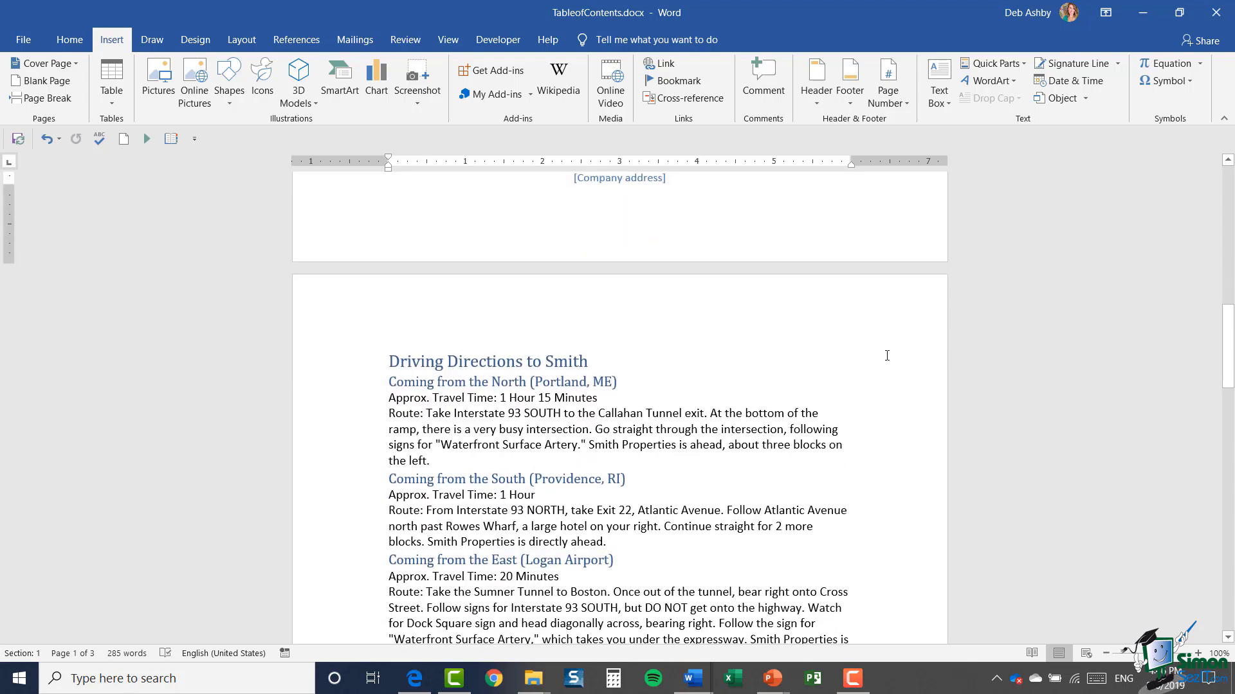
pyautogui.scroll(-2, 848, 344)
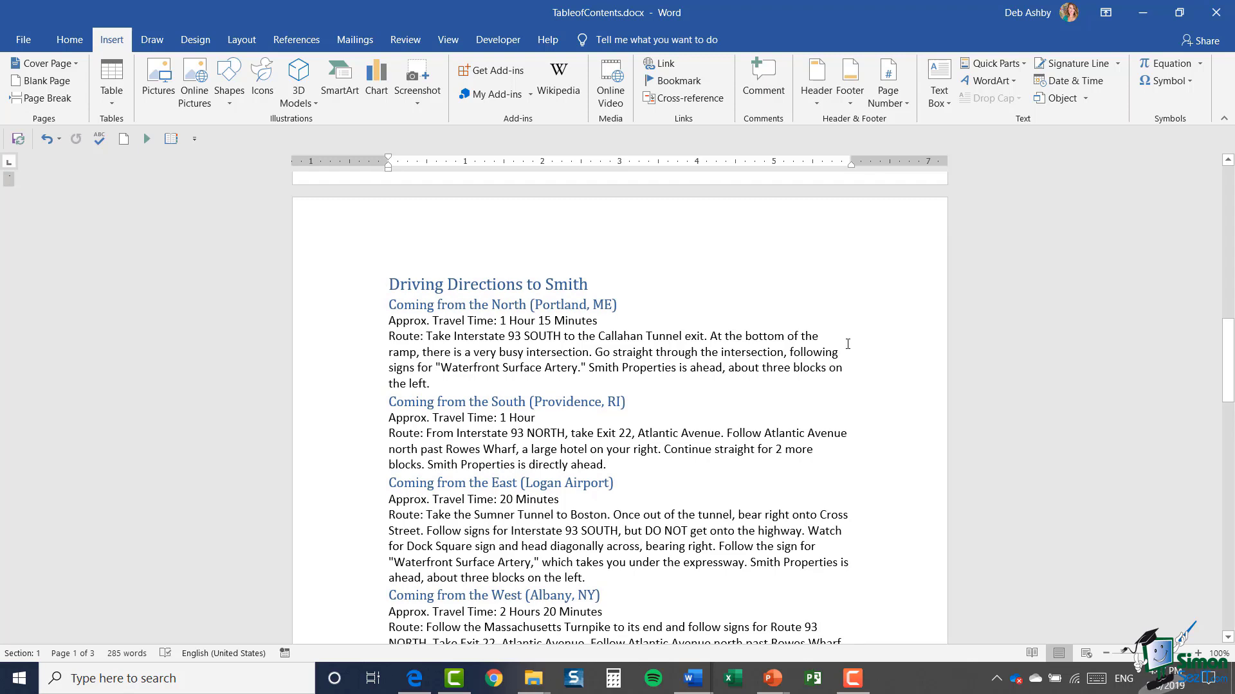
pyautogui.click(391, 283)
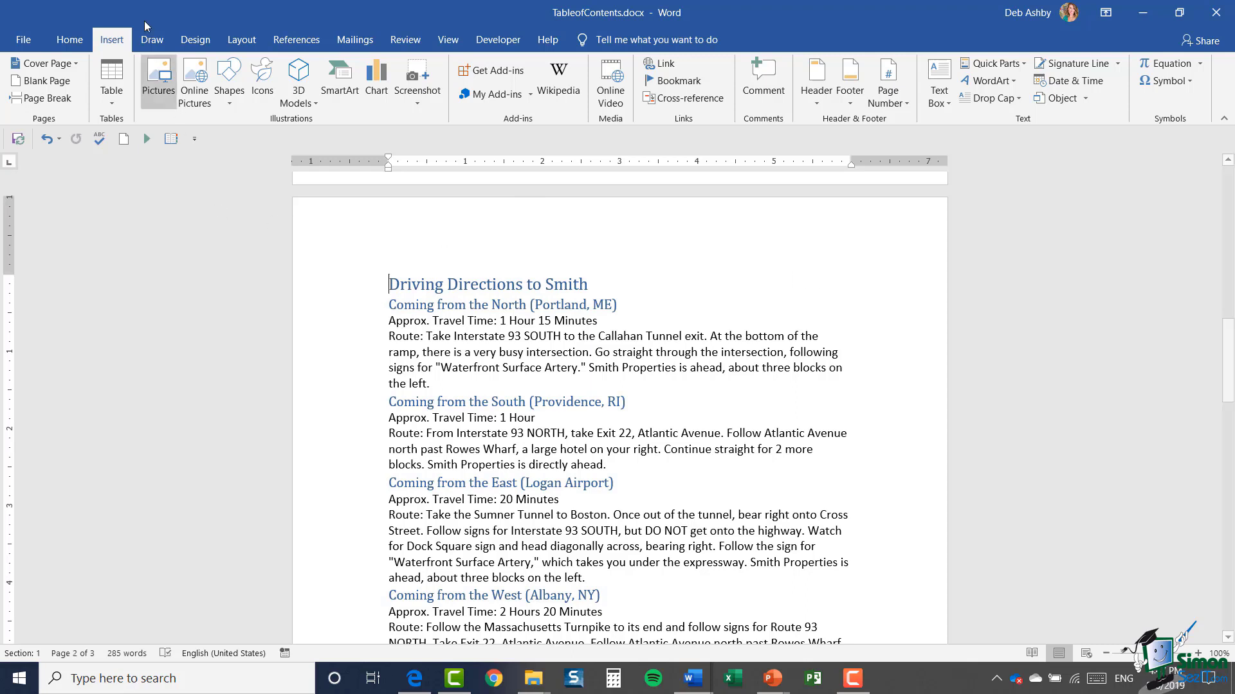
# Step: Insert a page break before the Driving Directions heading and review the pages in Multiple Pages view
pyautogui.click(47, 99)
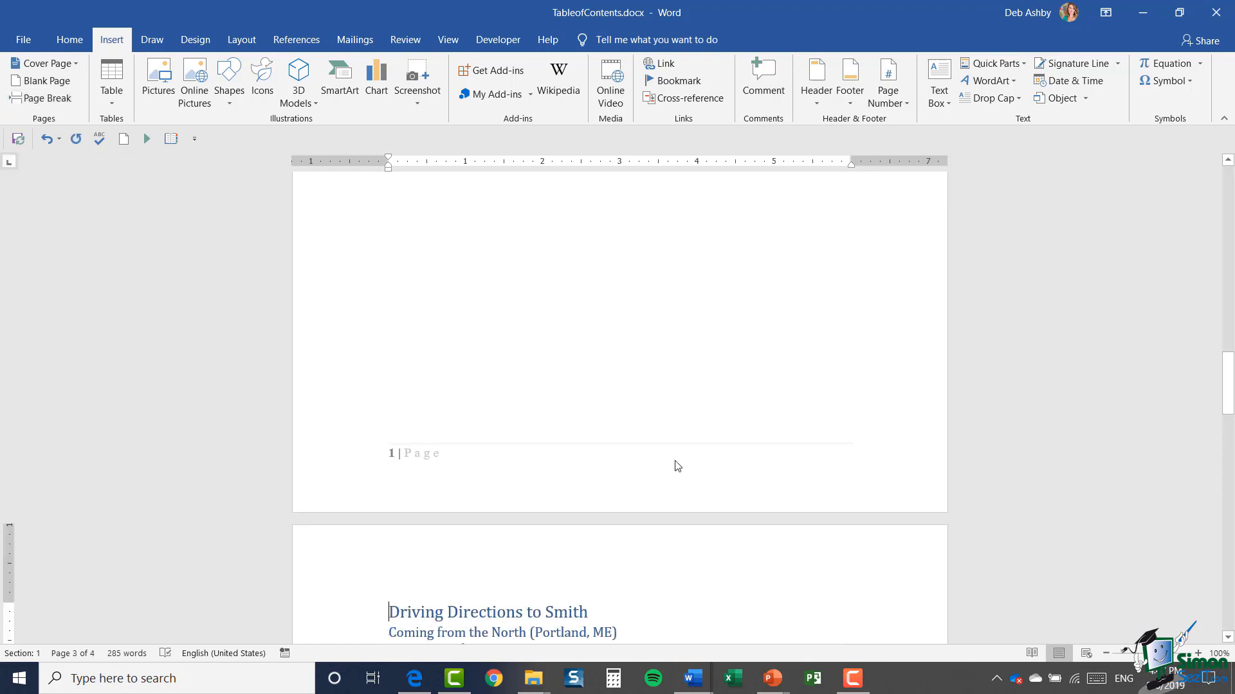
pyautogui.scroll(-3, 689, 452)
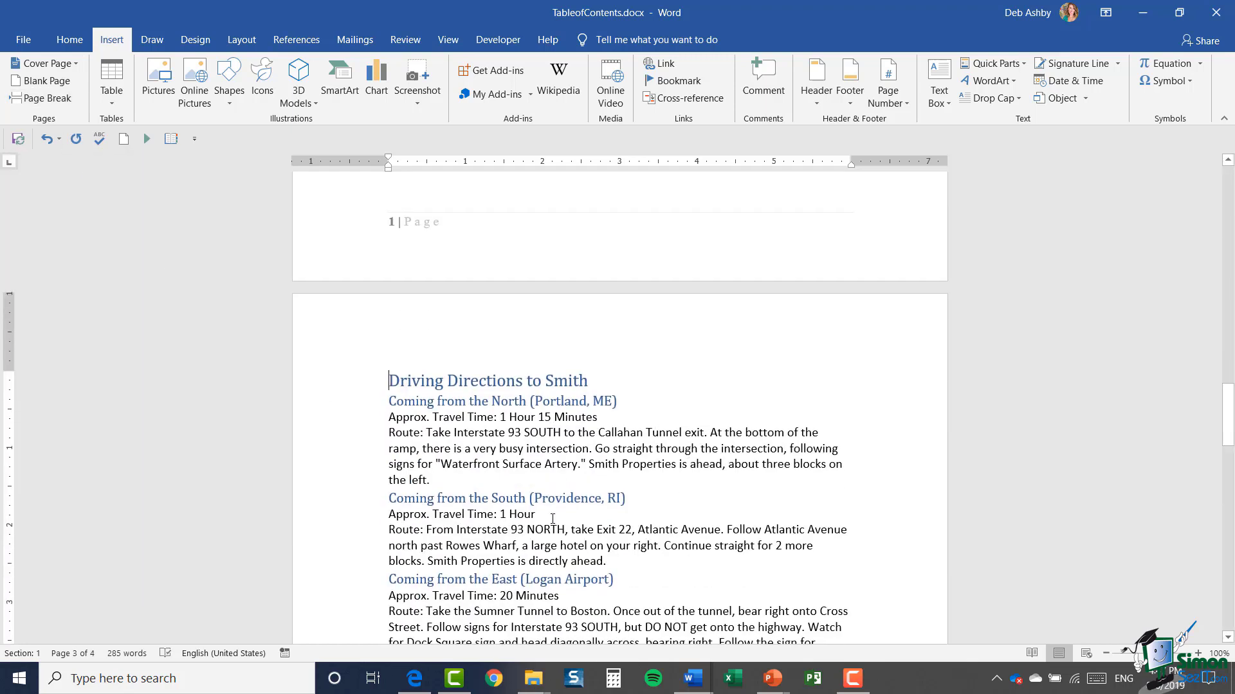
pyautogui.scroll(10, 794, 474)
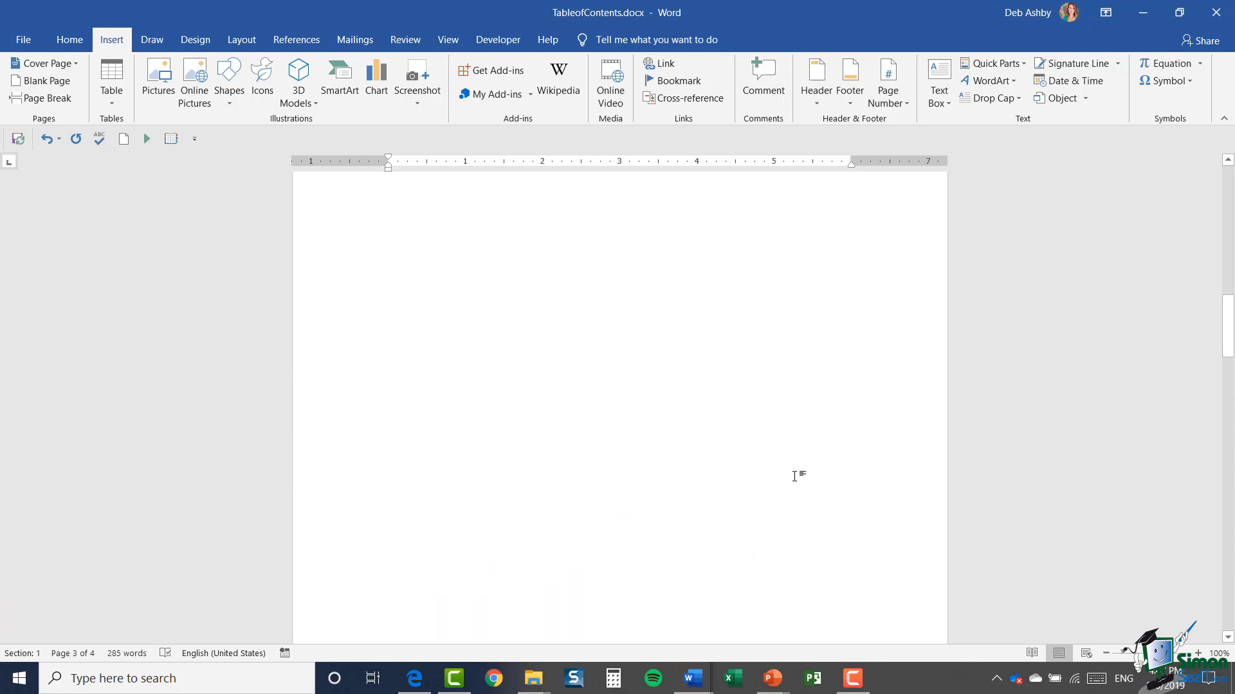
pyautogui.click(447, 315)
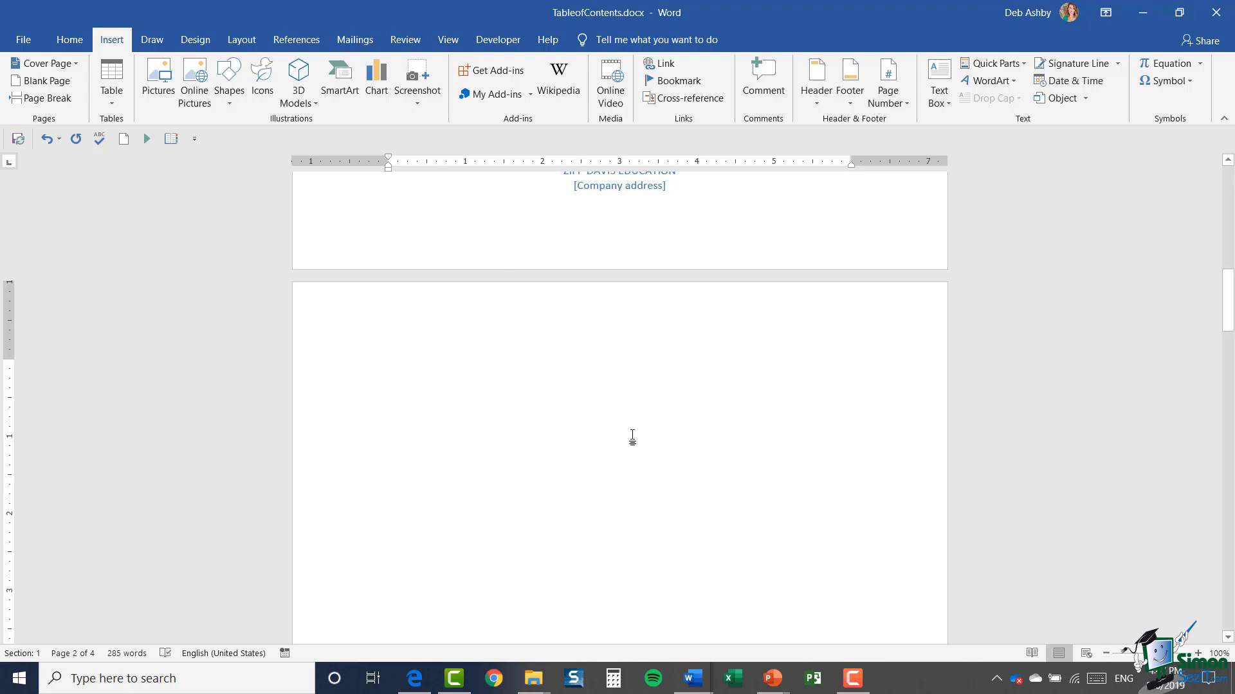
pyautogui.click(449, 40)
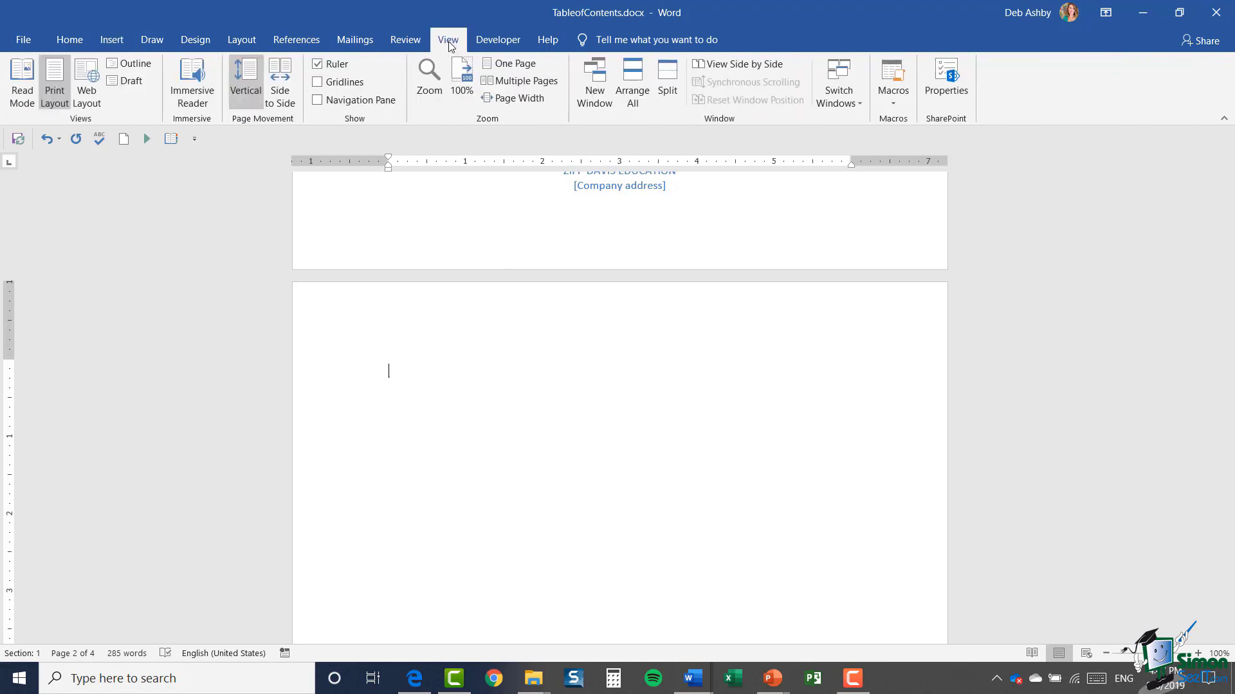
pyautogui.click(551, 85)
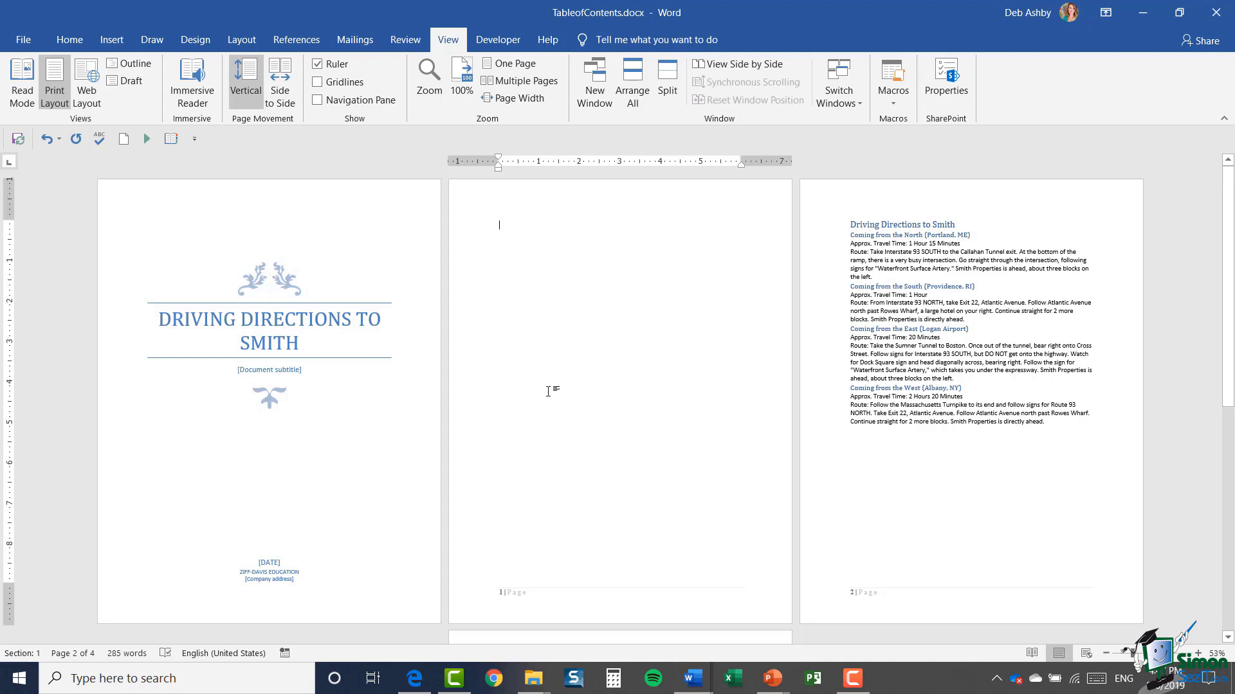
pyautogui.click(462, 87)
pyautogui.scroll(6, 587, 341)
pyautogui.scroll(-3, 587, 342)
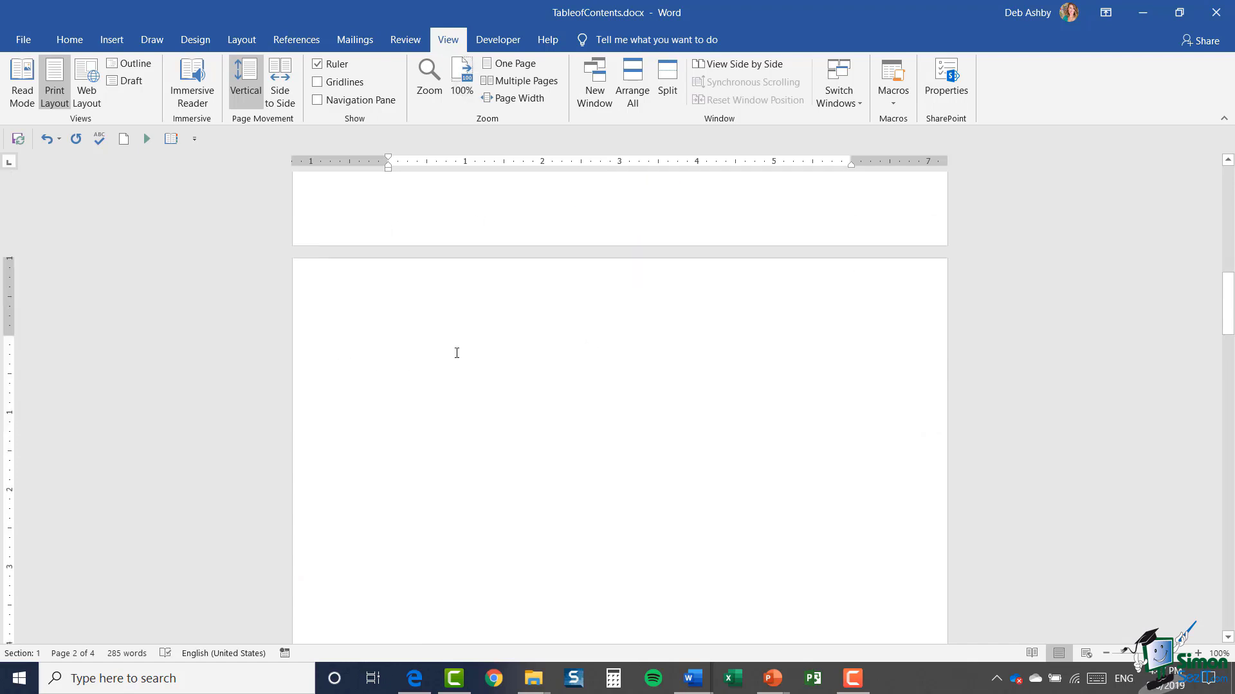
# Step: Type 'TABLE OF CONTENTS' in capitals at the top of the new blank page
pyautogui.press('capslock')
pyautogui.write('TABLE OF')
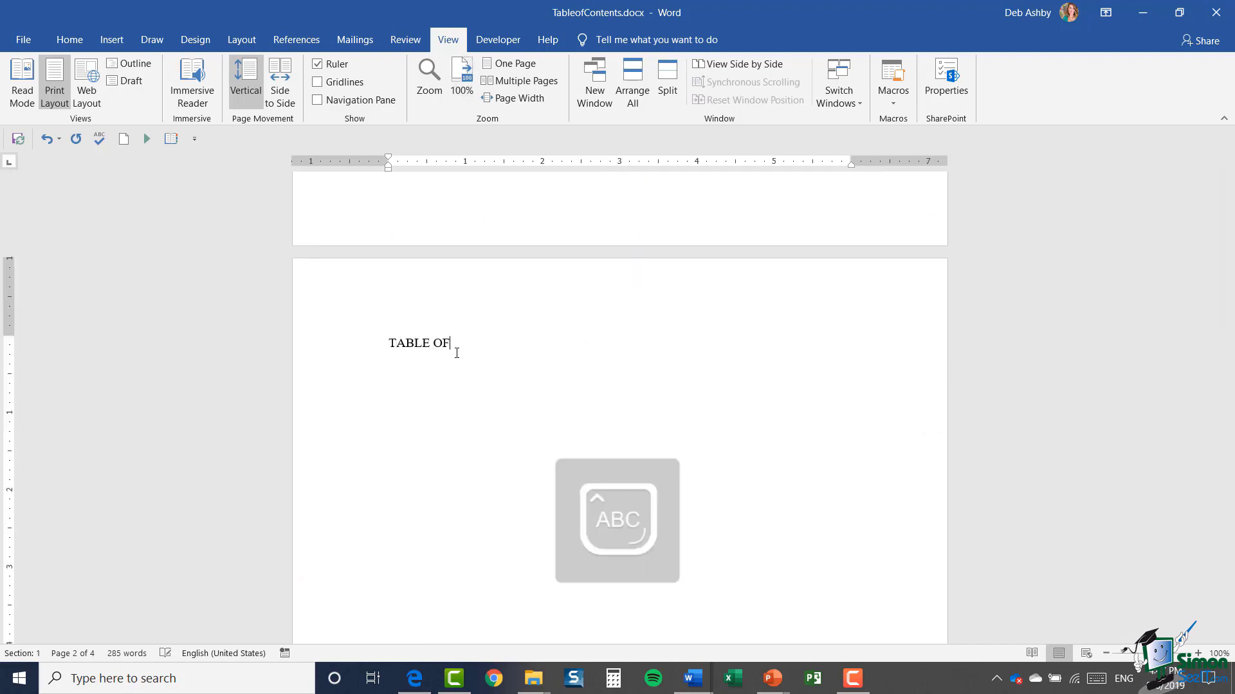
pyautogui.write(' CONTENTS')
pyautogui.press('capslock')
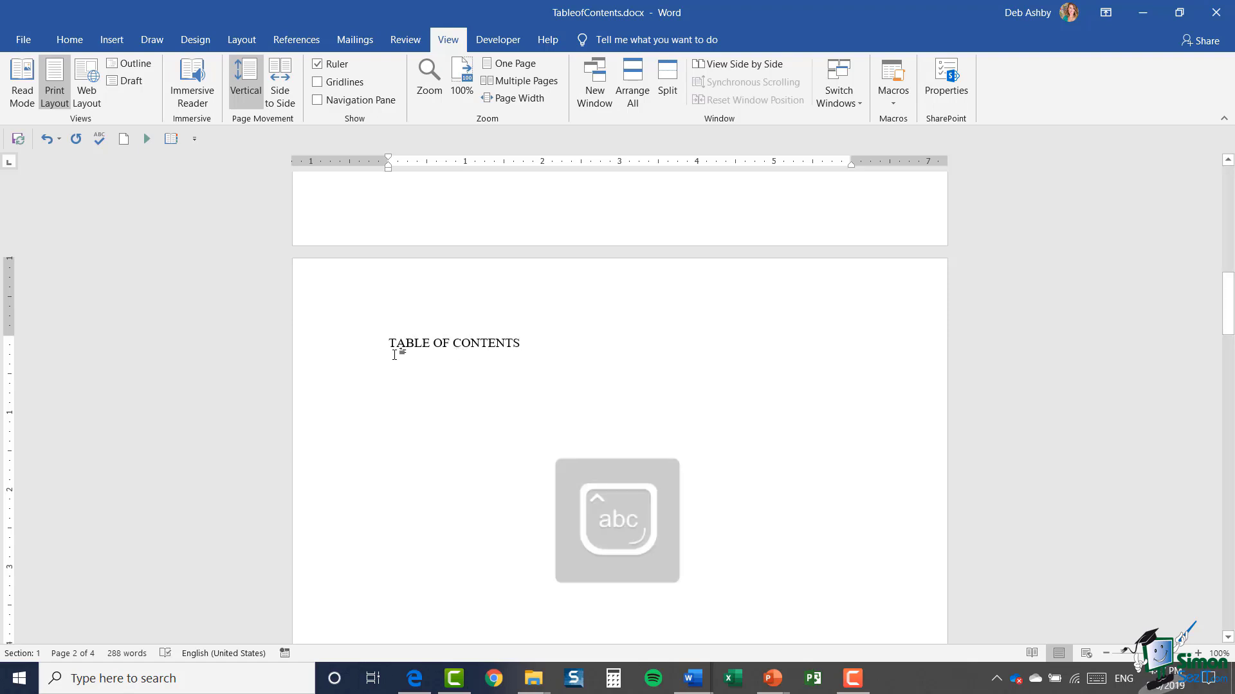
# Step: Make 'TABLE OF CONTENTS' bold, centred Calibri 14, with a left-aligned blank line below
pyautogui.click(68, 39)
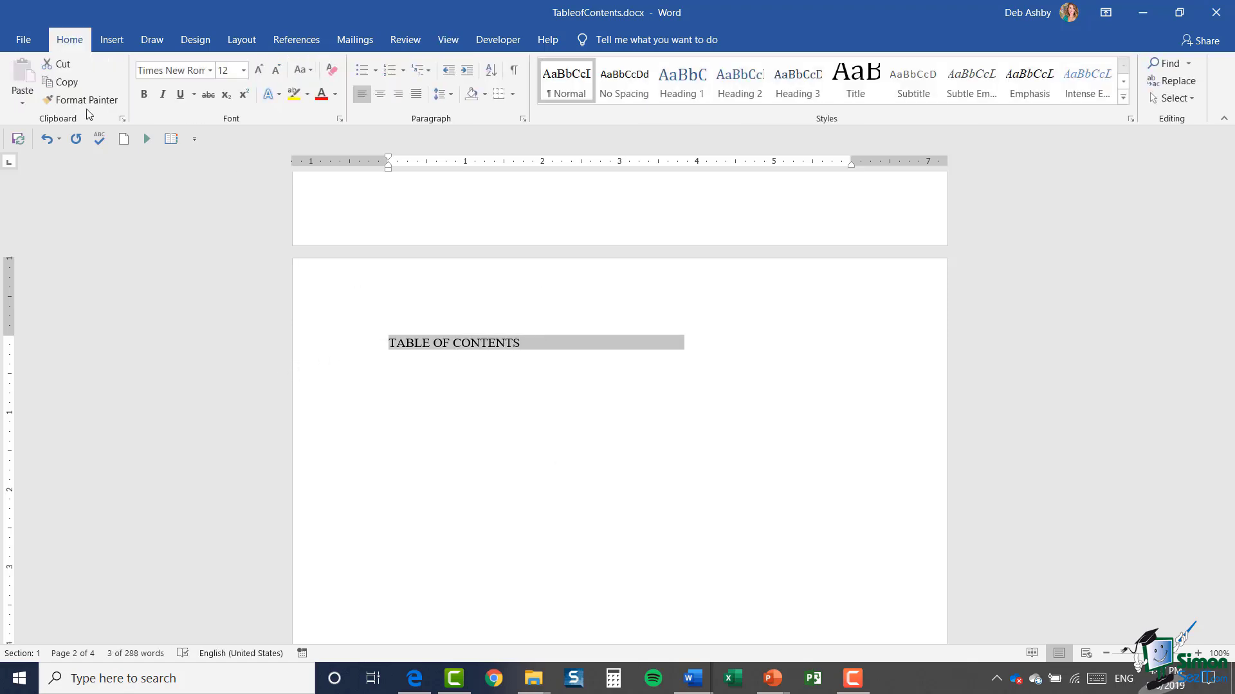
pyautogui.click(209, 71)
pyautogui.click(164, 127)
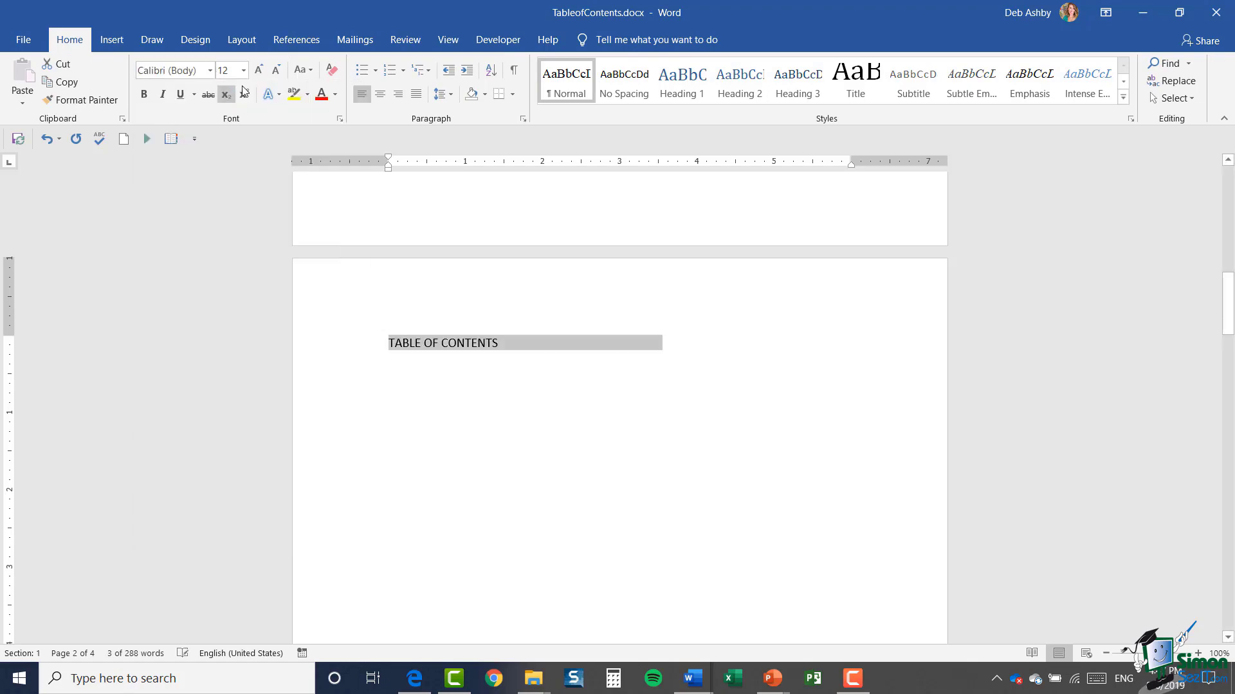
pyautogui.click(260, 73)
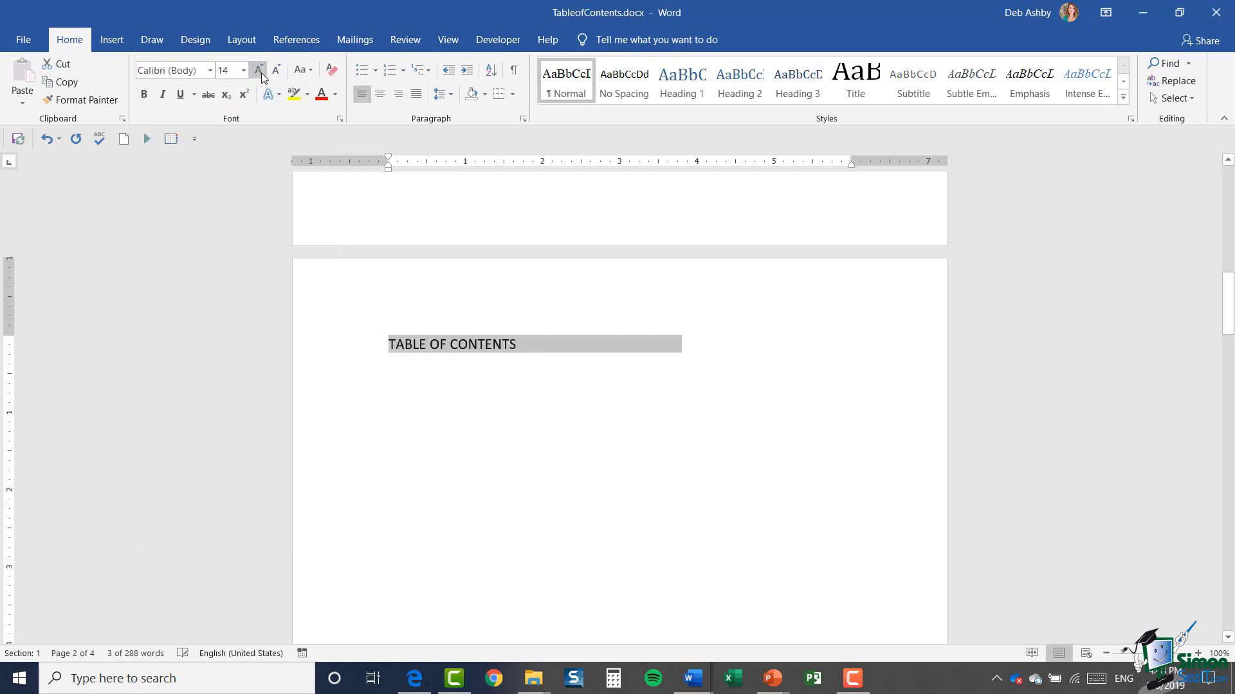
pyautogui.click(145, 95)
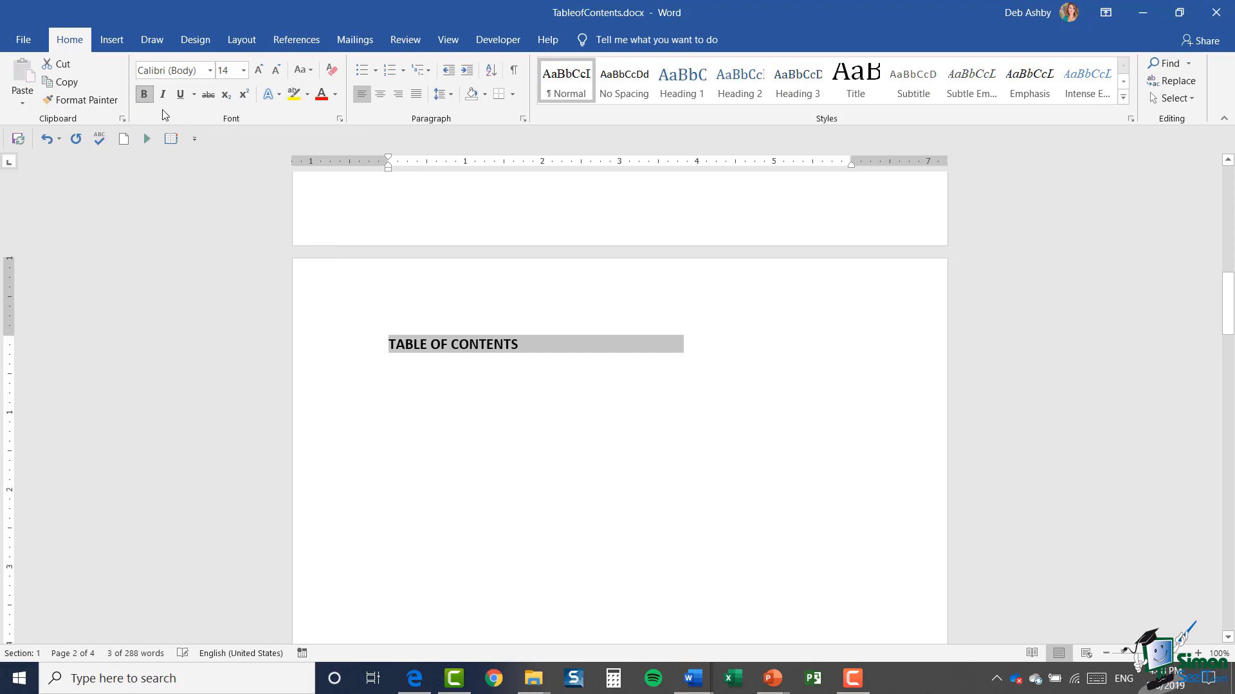
pyautogui.click(380, 95)
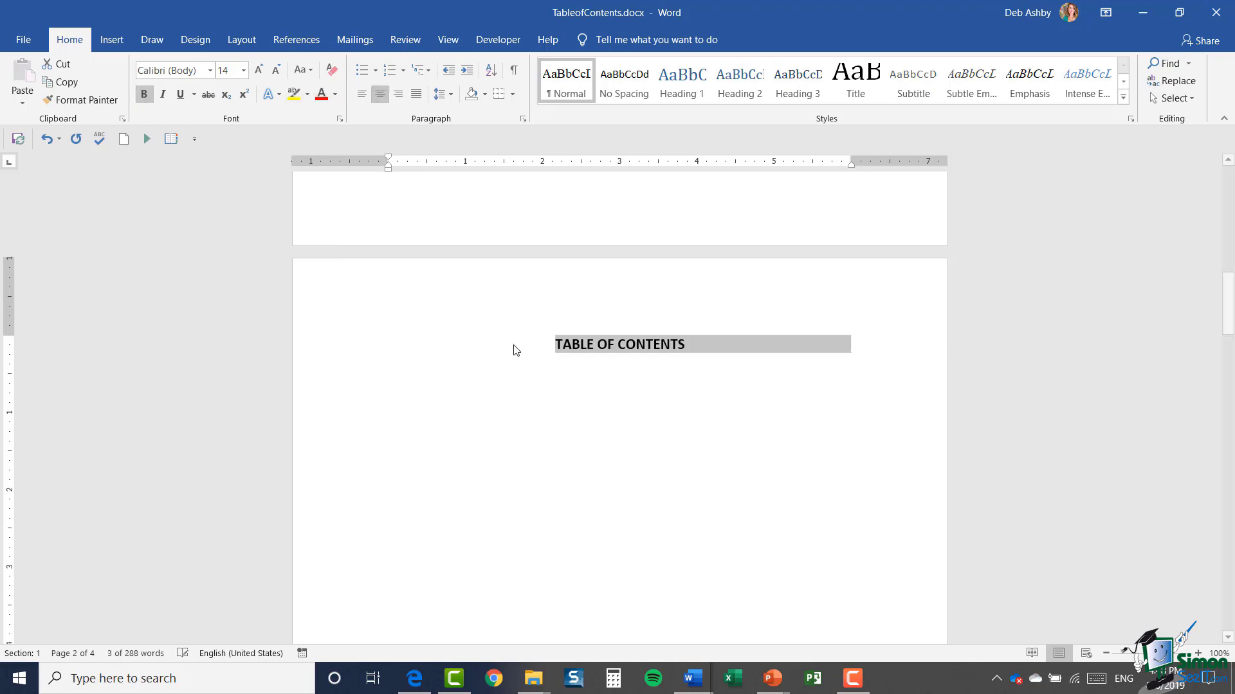
pyautogui.click(659, 382)
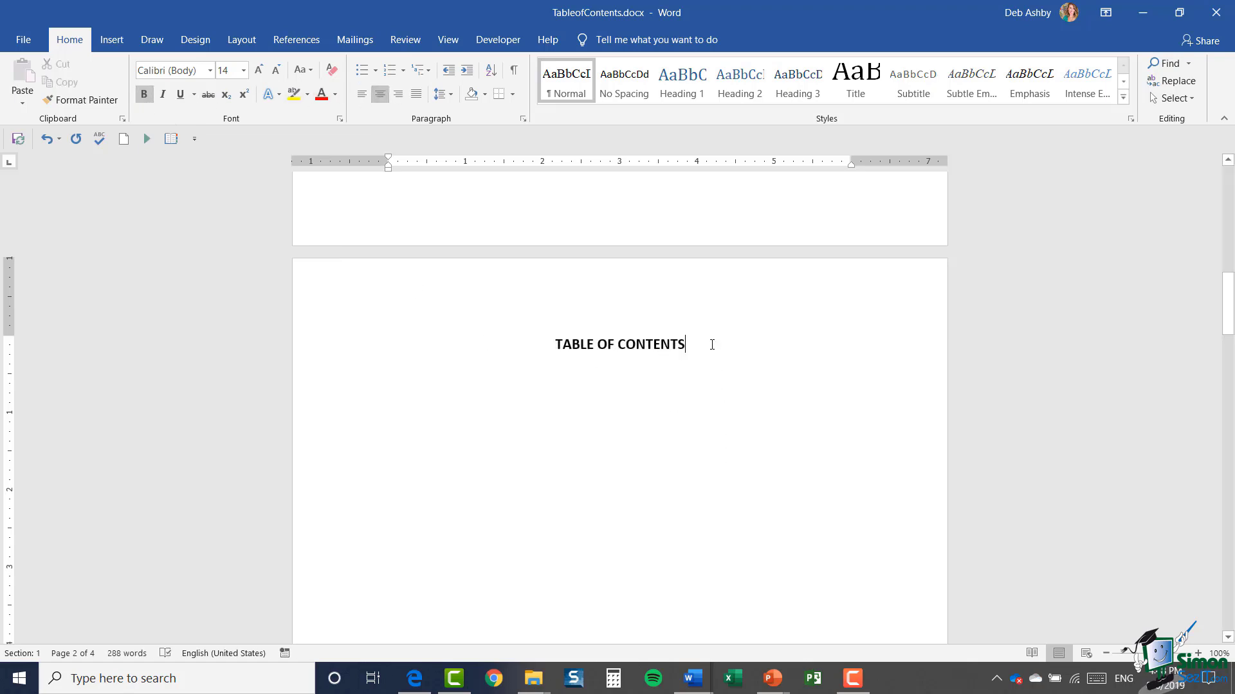
pyautogui.click(361, 95)
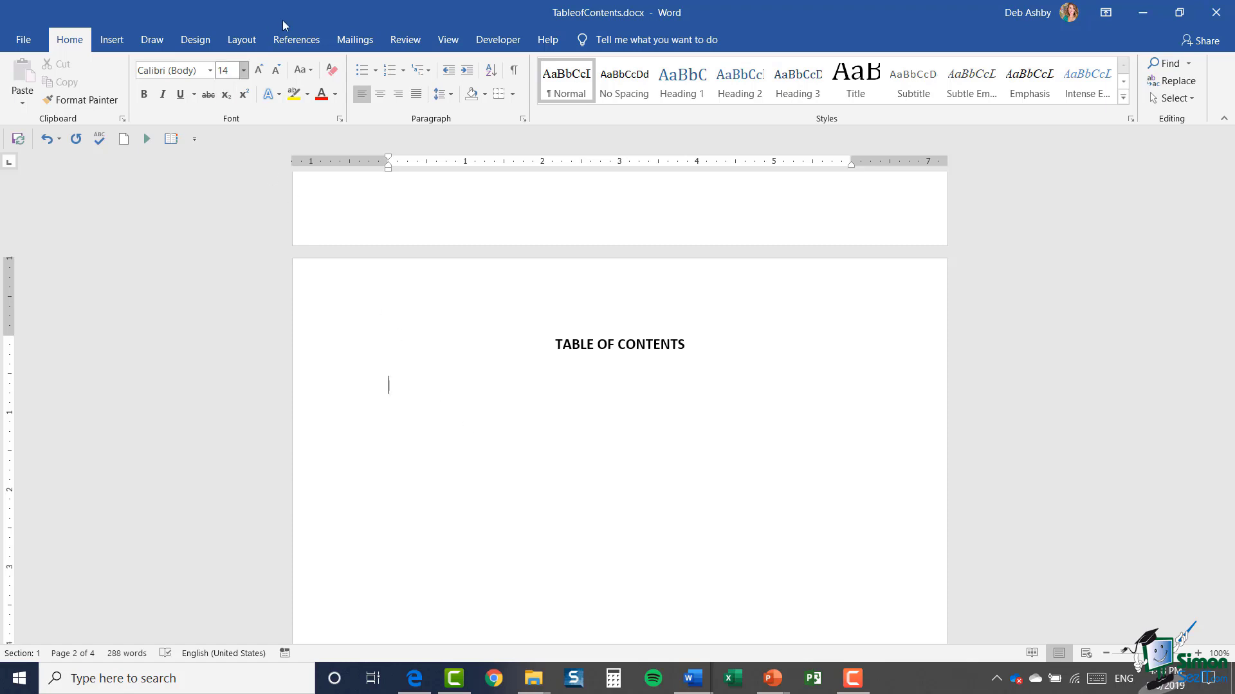
pyautogui.click(291, 42)
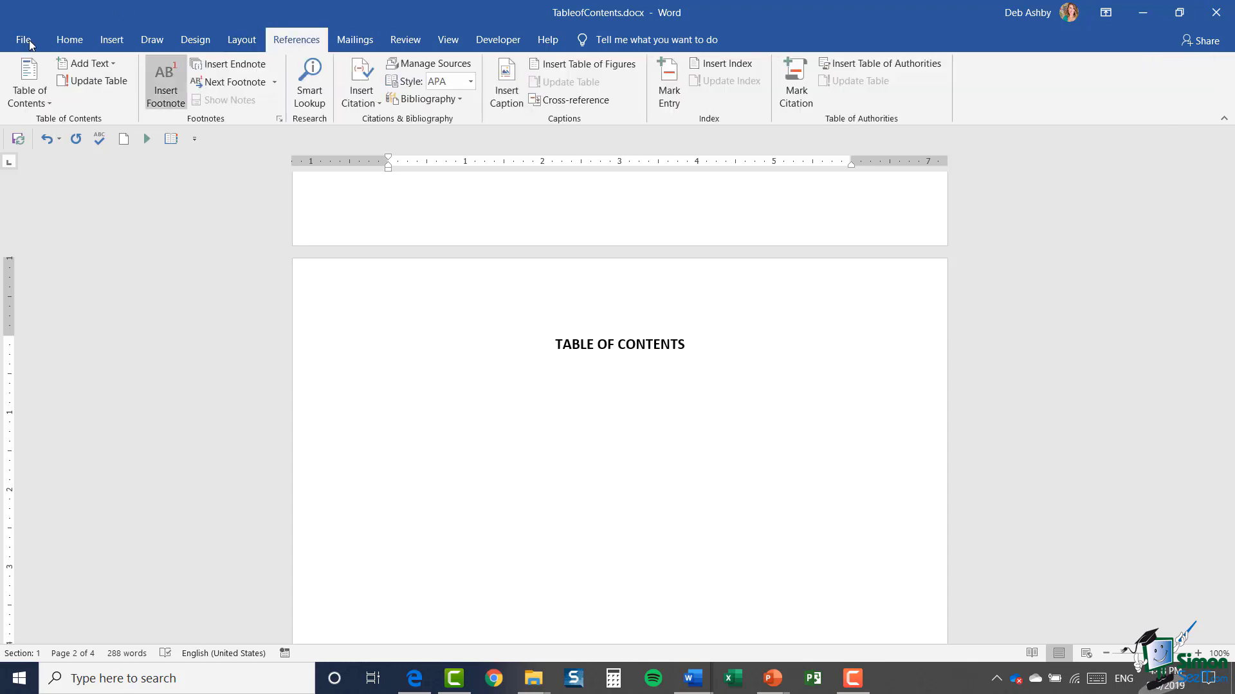
# Step: Insert Automatic Table 1 under the title and delete its 'Contents' heading
pyautogui.click(45, 99)
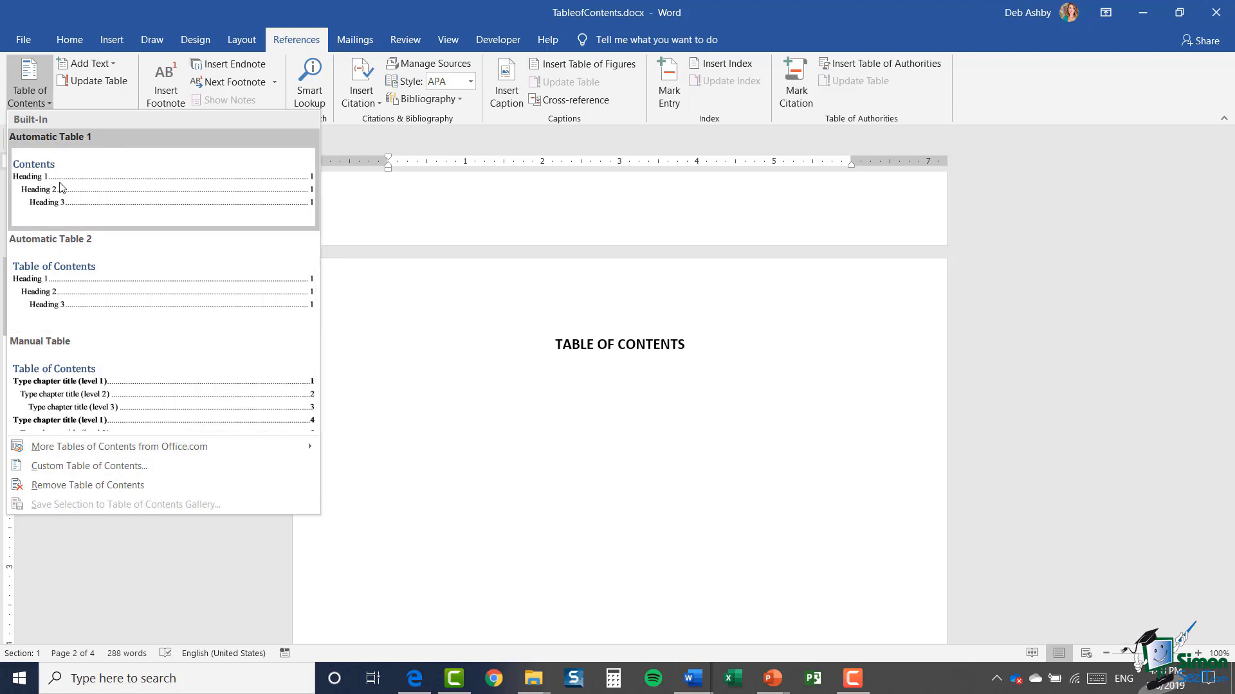
pyautogui.click(108, 189)
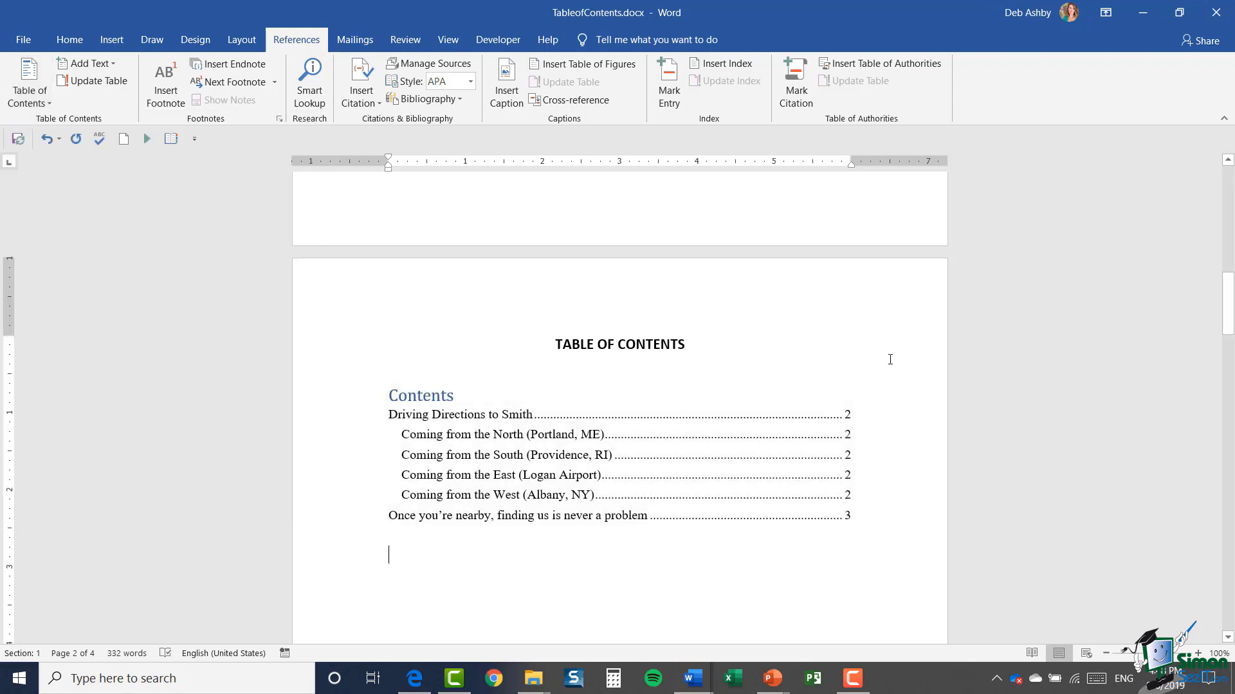
pyautogui.click(429, 395)
pyautogui.moveTo(463, 396); pyautogui.dragTo(344, 379)
pyautogui.press('Delete')
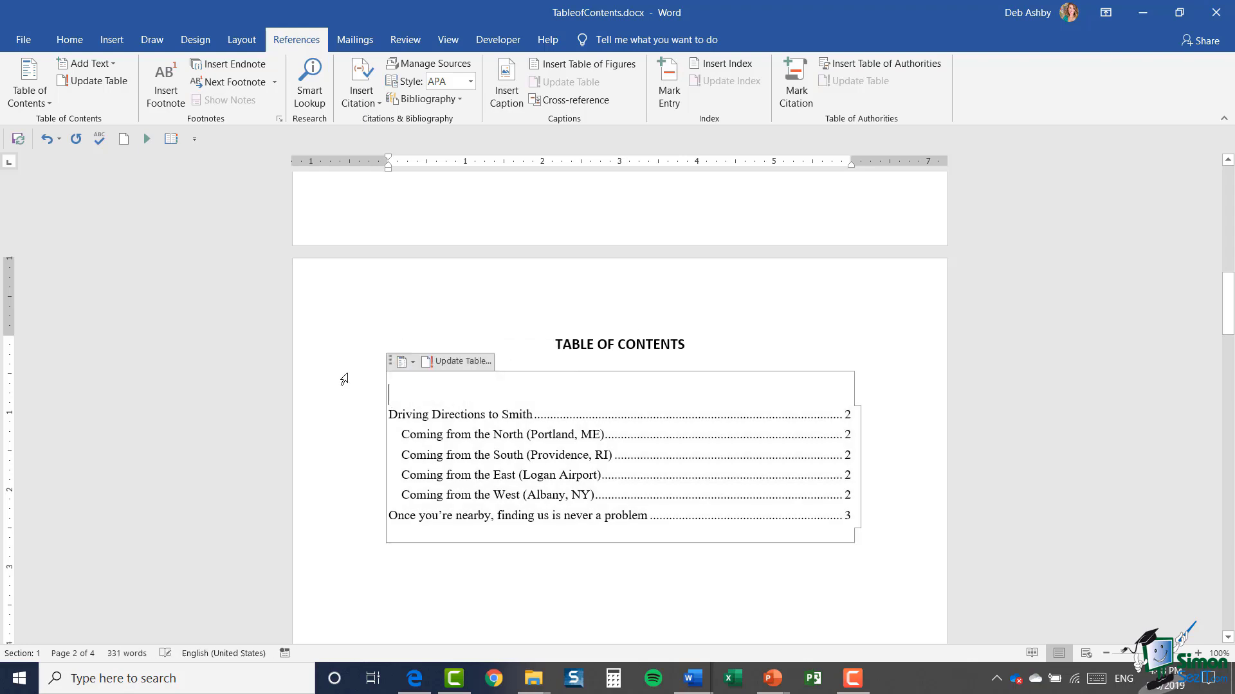
pyautogui.scroll(-2, 907, 398)
pyautogui.click(543, 475)
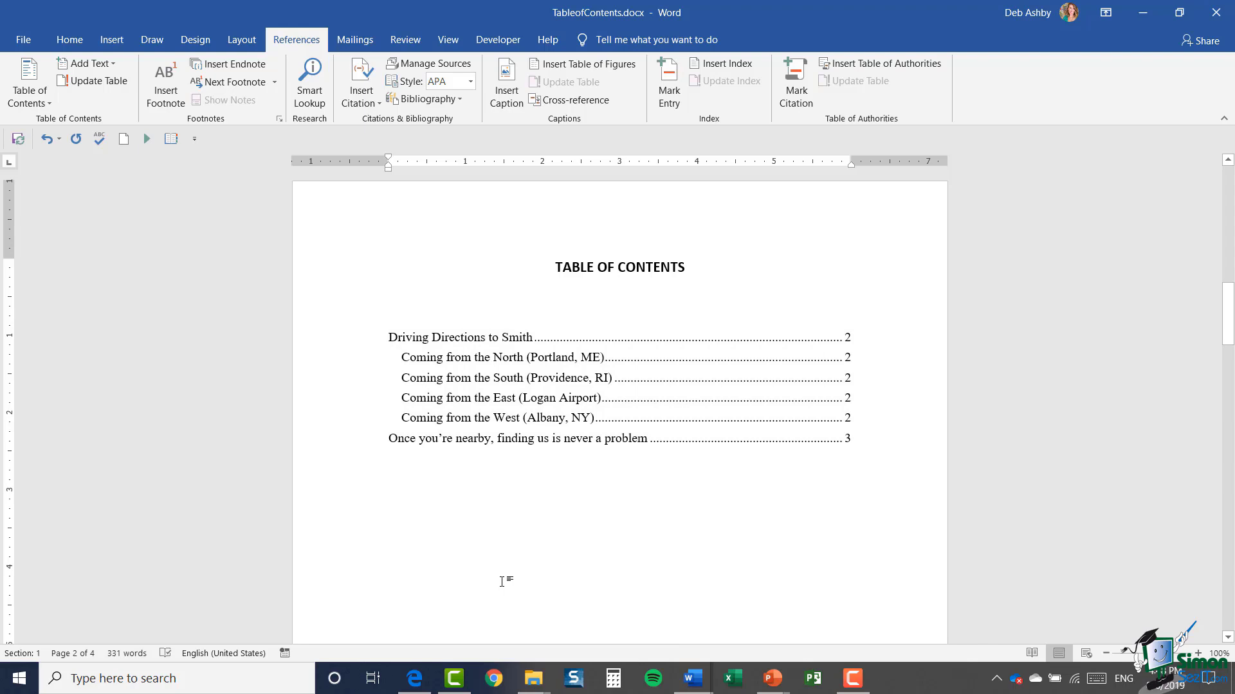
# Step: Open the Table of Contents settings for the TOC field through Edit Field
pyautogui.click(461, 378)
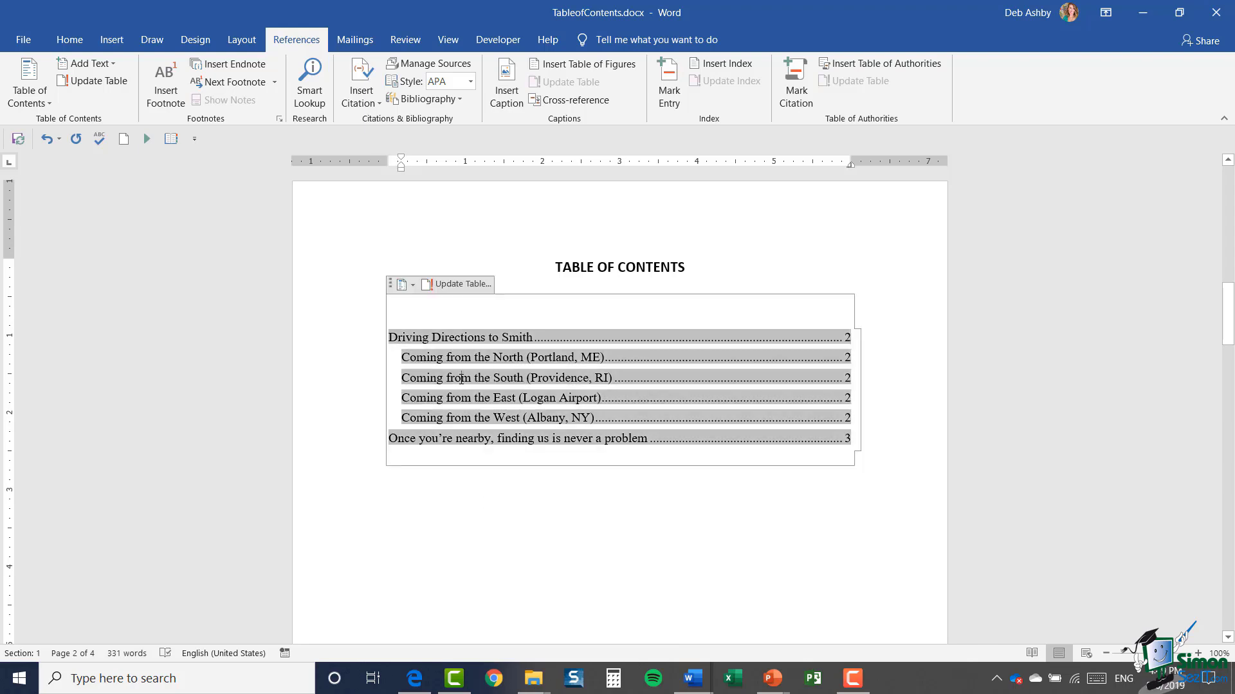
pyautogui.rightClick(461, 379)
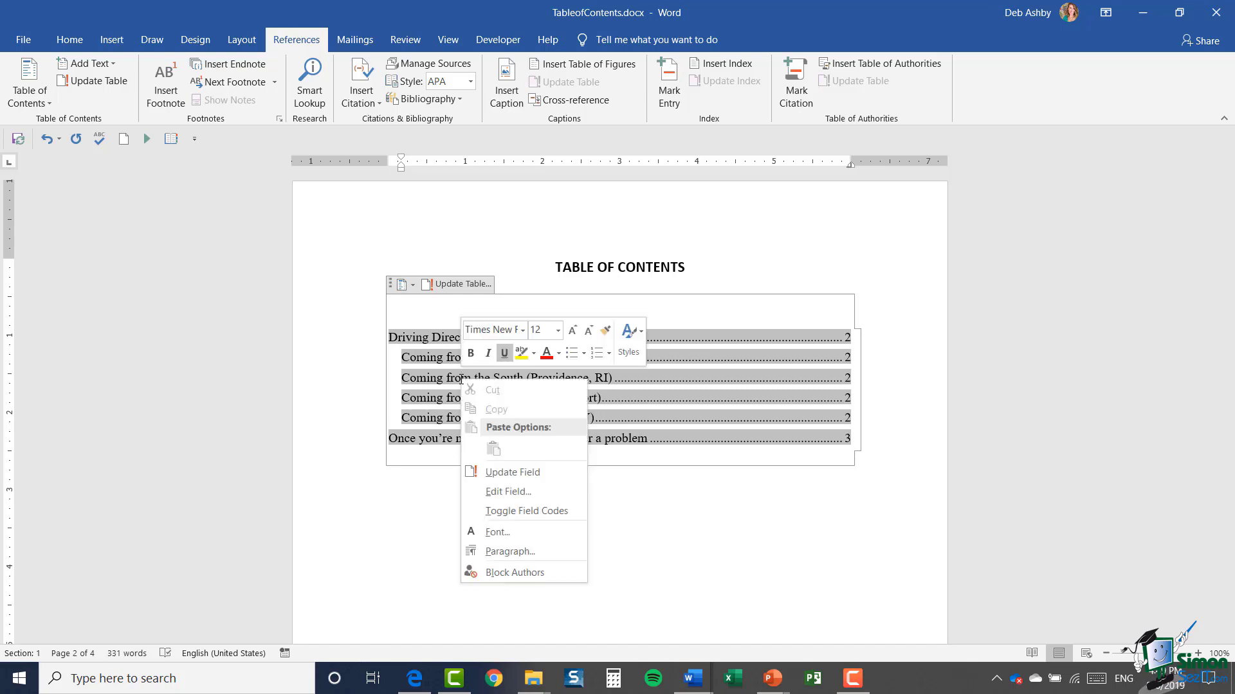
pyautogui.click(537, 492)
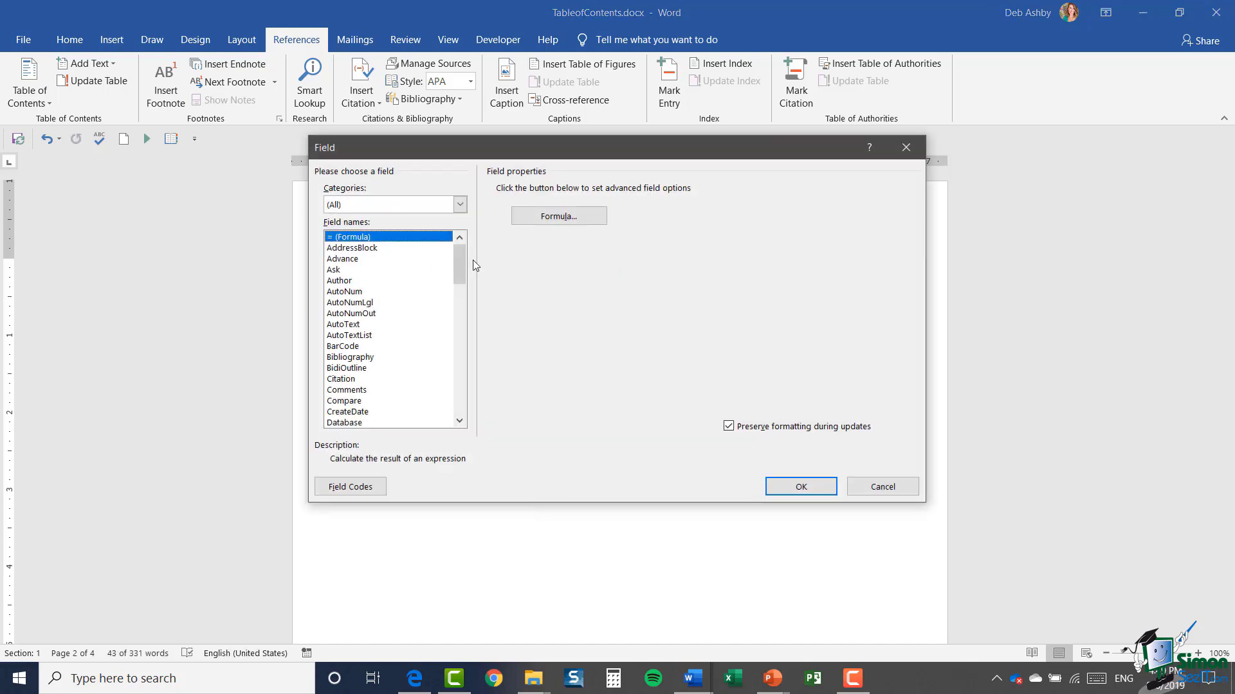
pyautogui.moveTo(463, 257); pyautogui.dragTo(463, 403)
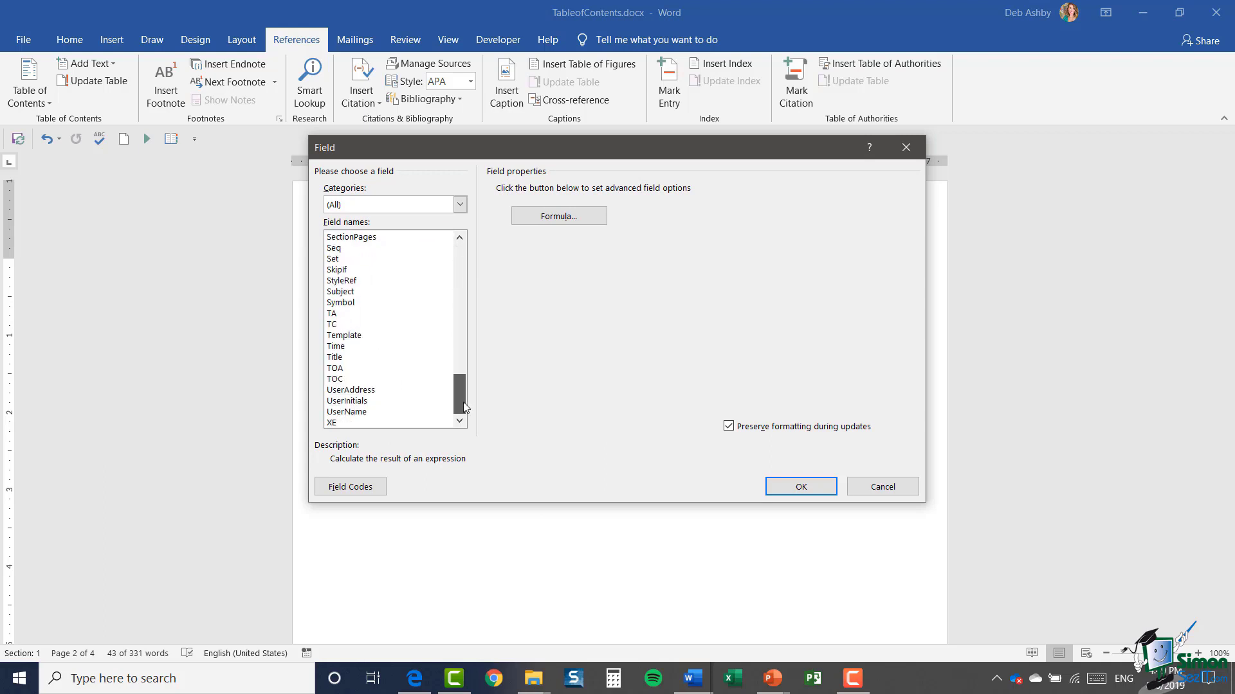
pyautogui.click(337, 381)
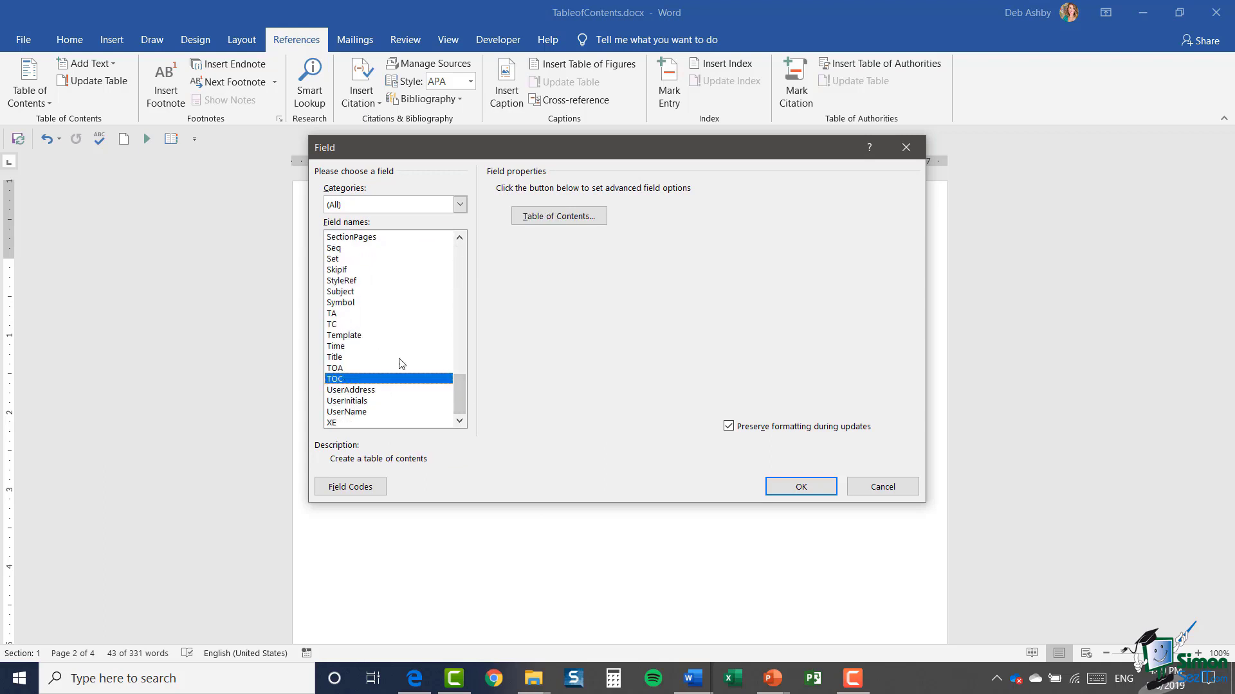
pyautogui.click(566, 217)
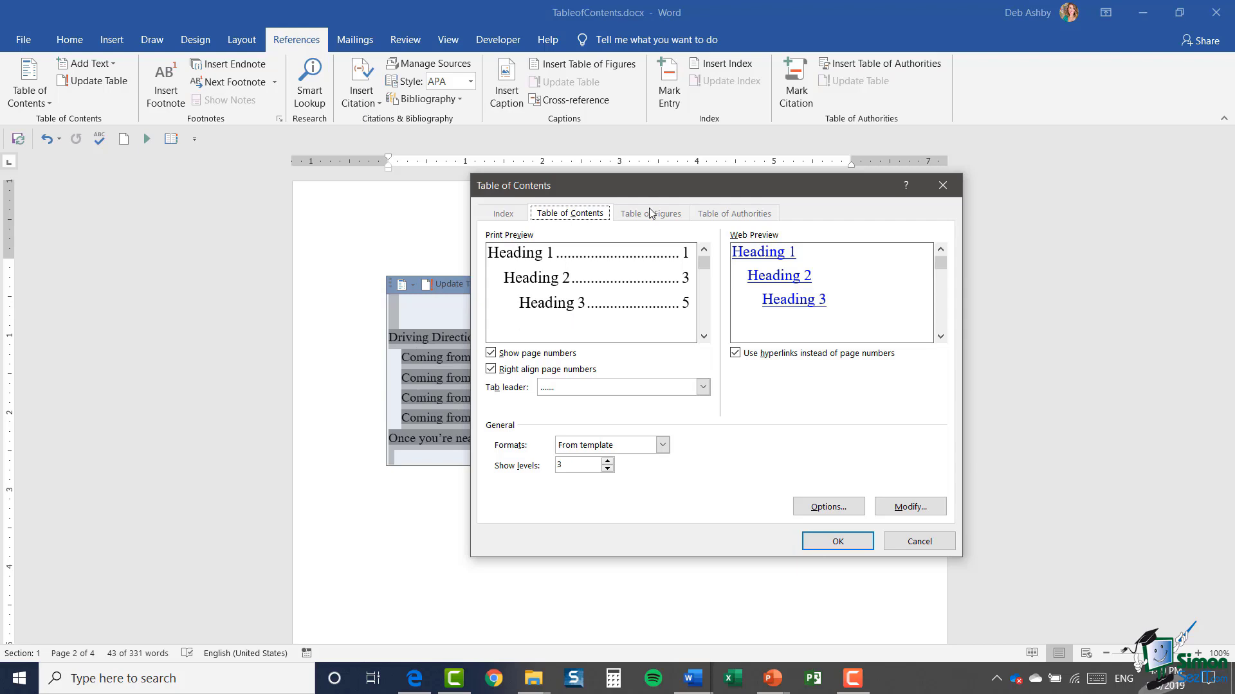
# Step: Set Show levels to 2 and replace the existing table of contents
pyautogui.moveTo(663, 191); pyautogui.dragTo(846, 135)
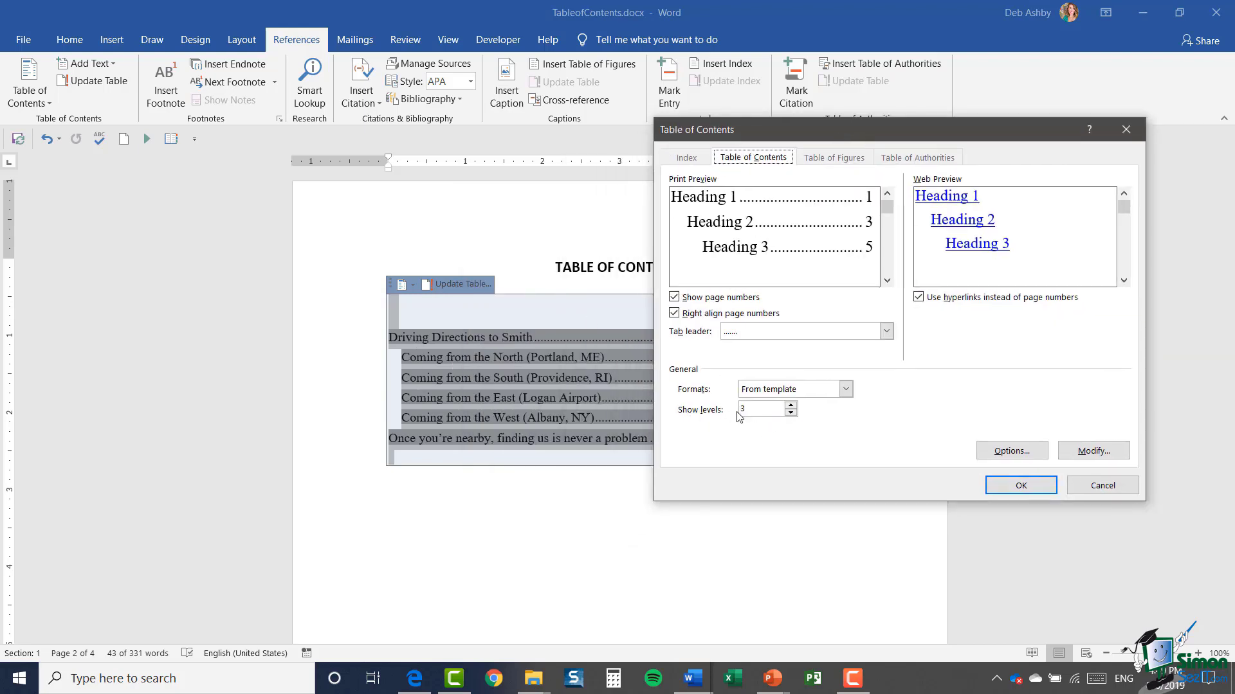
pyautogui.click(791, 412)
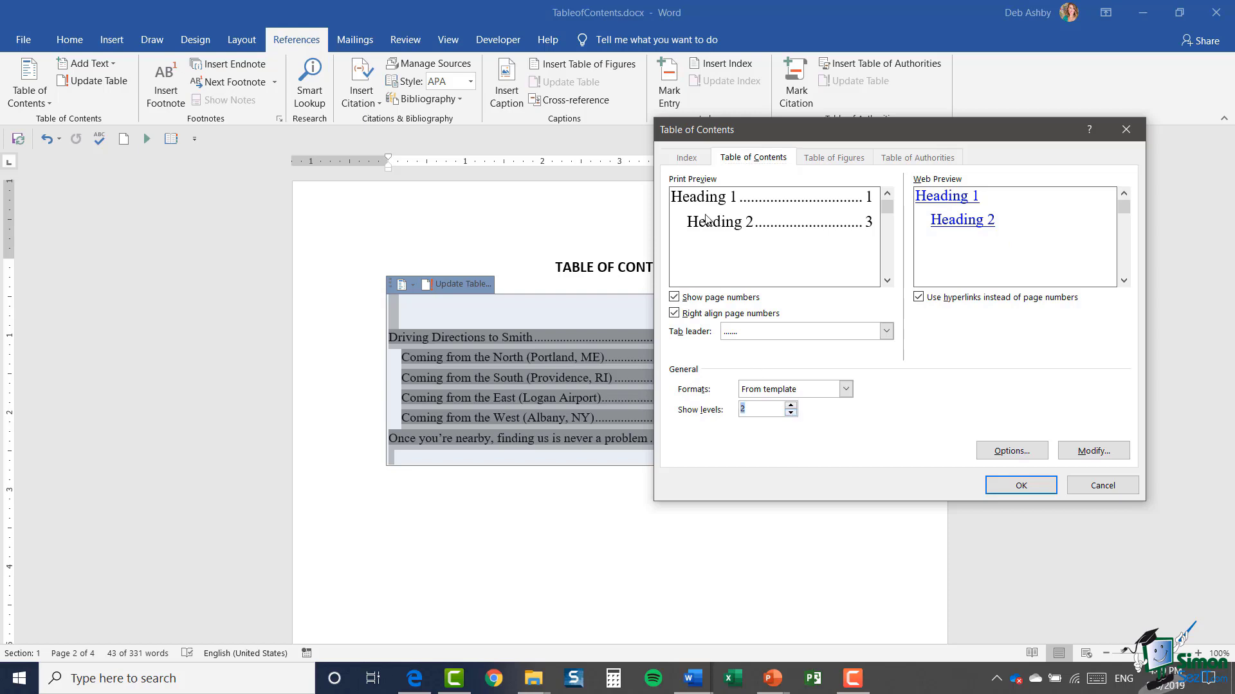
pyautogui.click(791, 405)
pyautogui.click(790, 405)
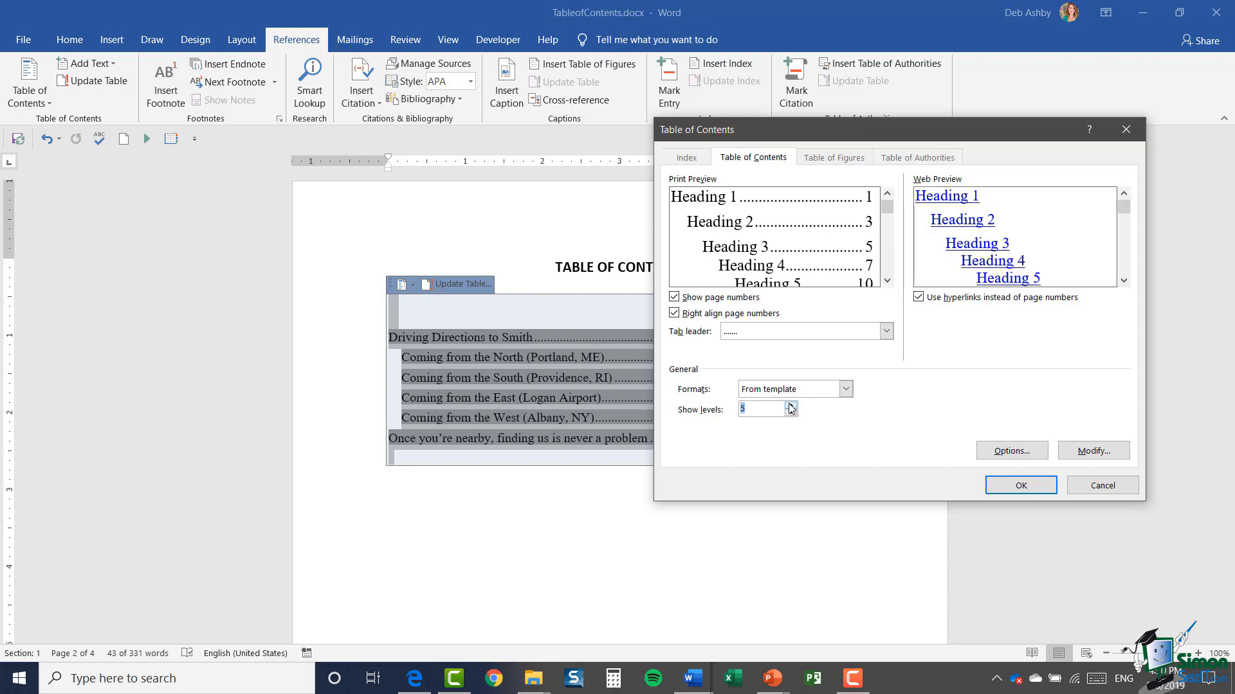
pyautogui.click(791, 414)
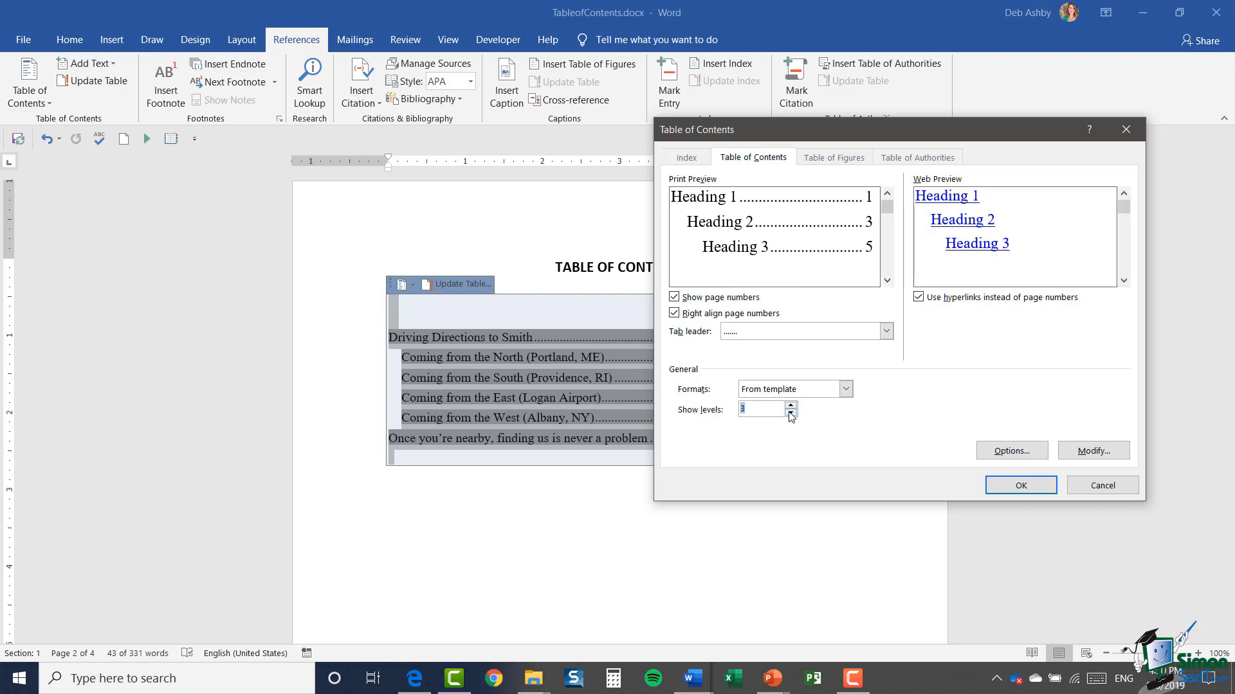
pyautogui.click(791, 413)
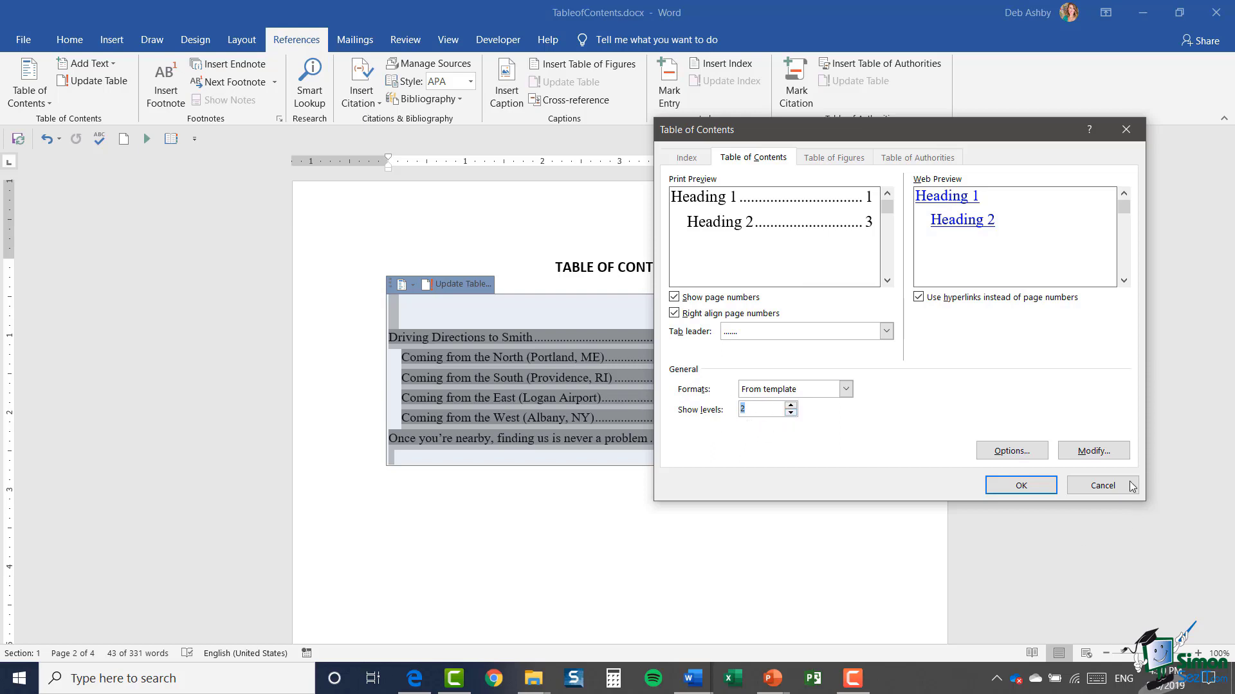
pyautogui.click(1021, 485)
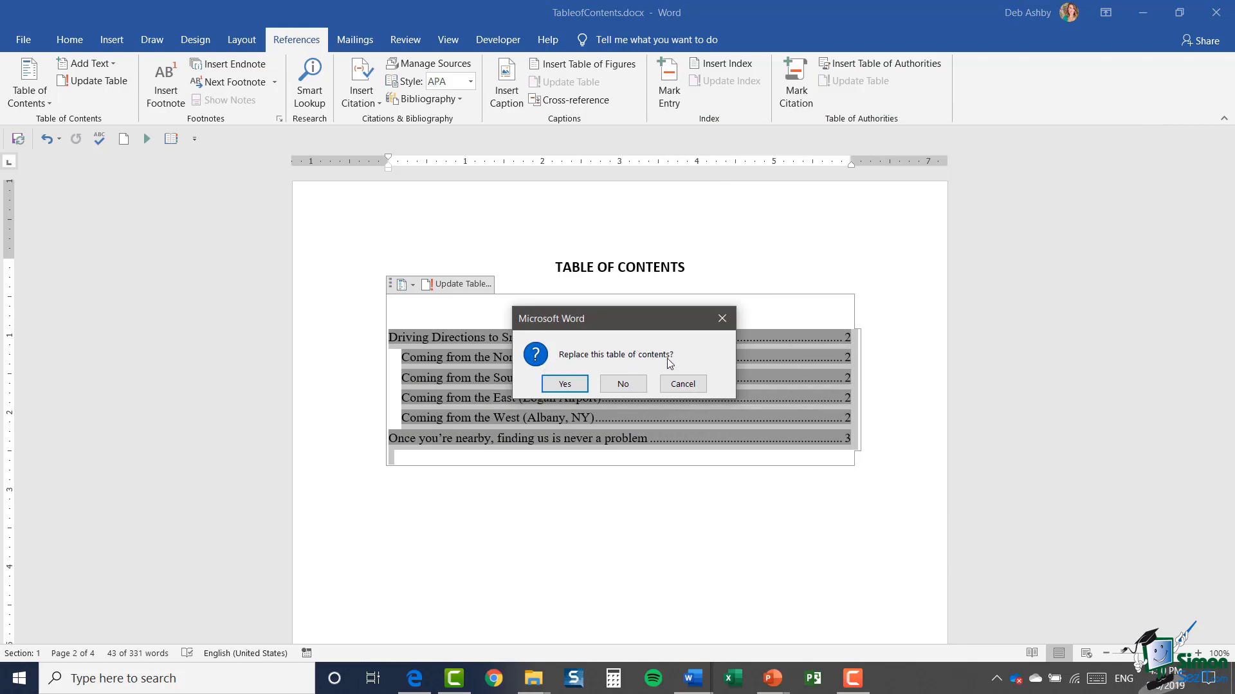
pyautogui.click(574, 387)
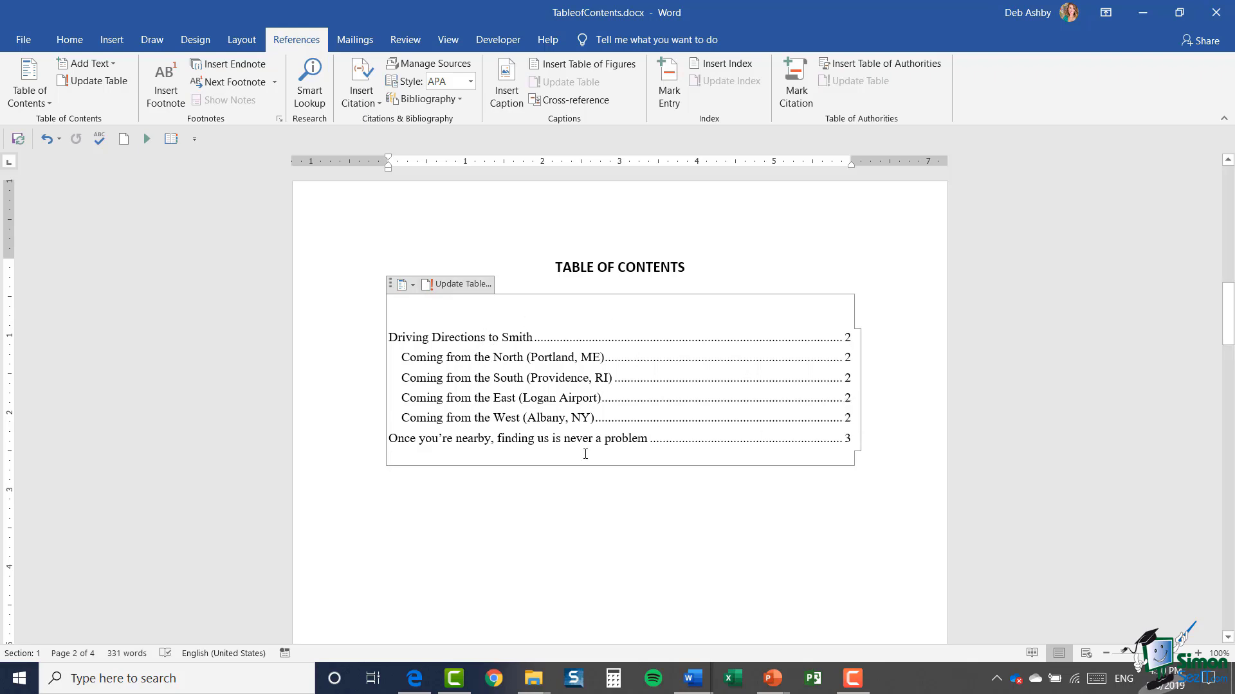
# Step: Insert a Ctrl+Enter page break before the 'Once you're nearby' heading
pyautogui.click(900, 348)
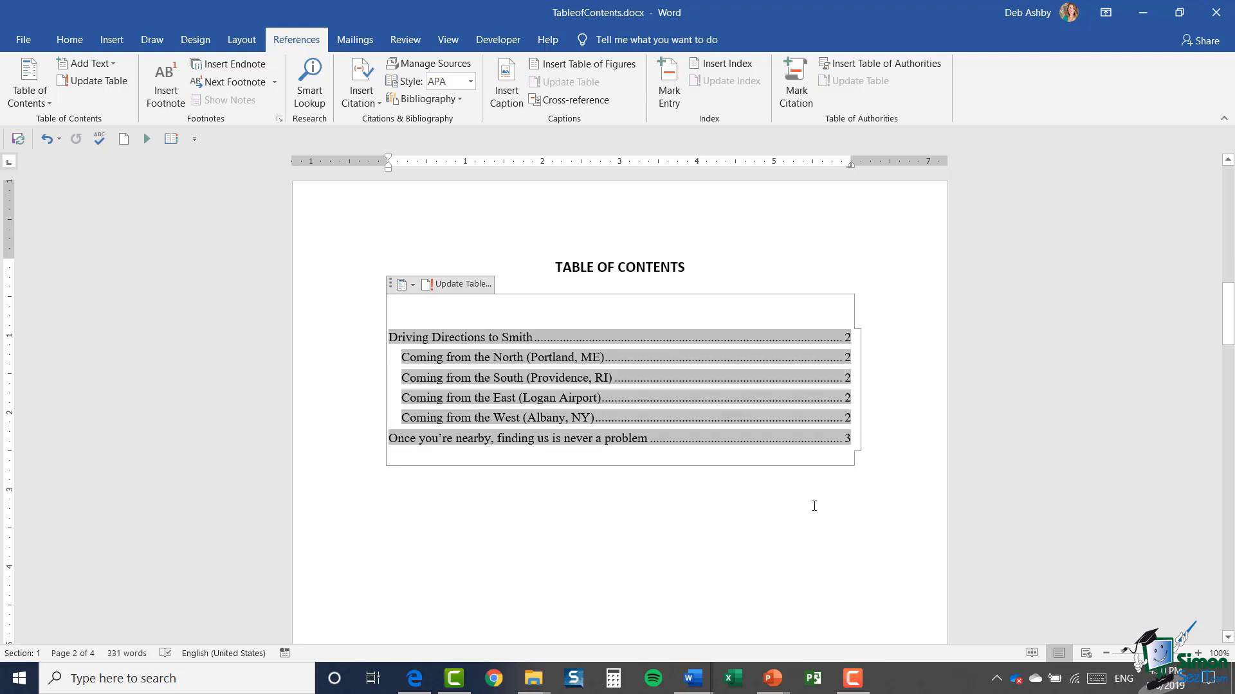
pyautogui.click(715, 505)
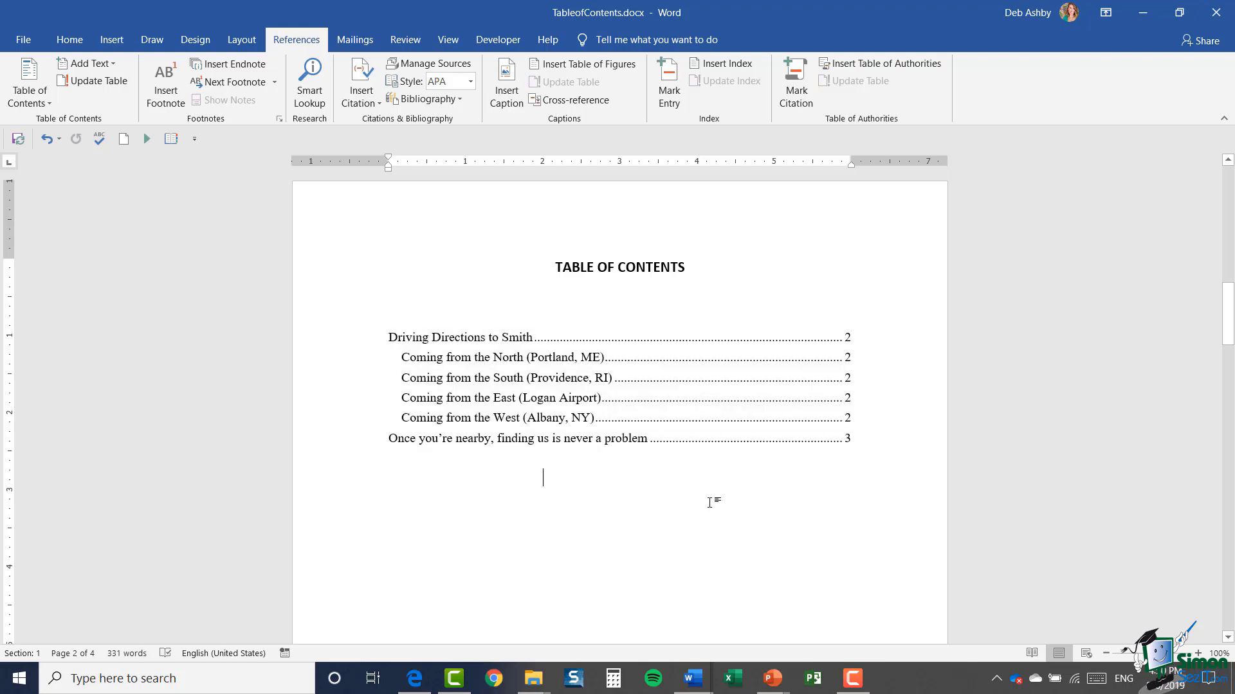
pyautogui.click(402, 443)
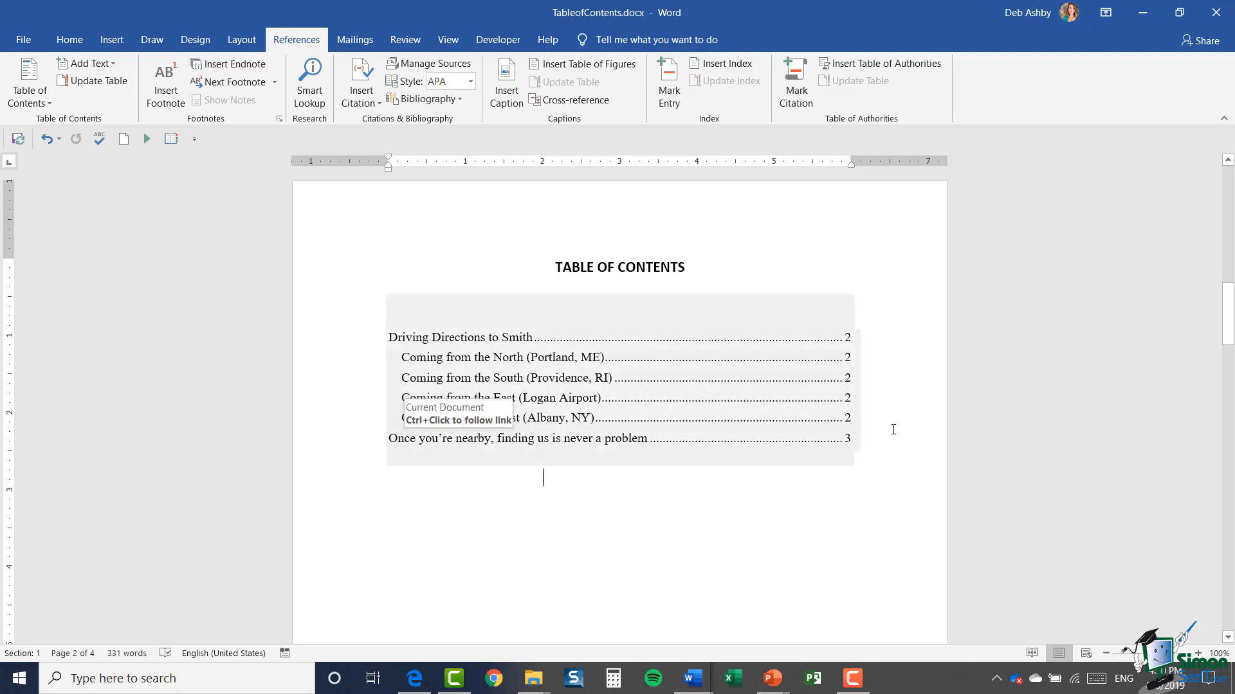
pyautogui.scroll(15, 893, 428)
pyautogui.scroll(-20, 894, 428)
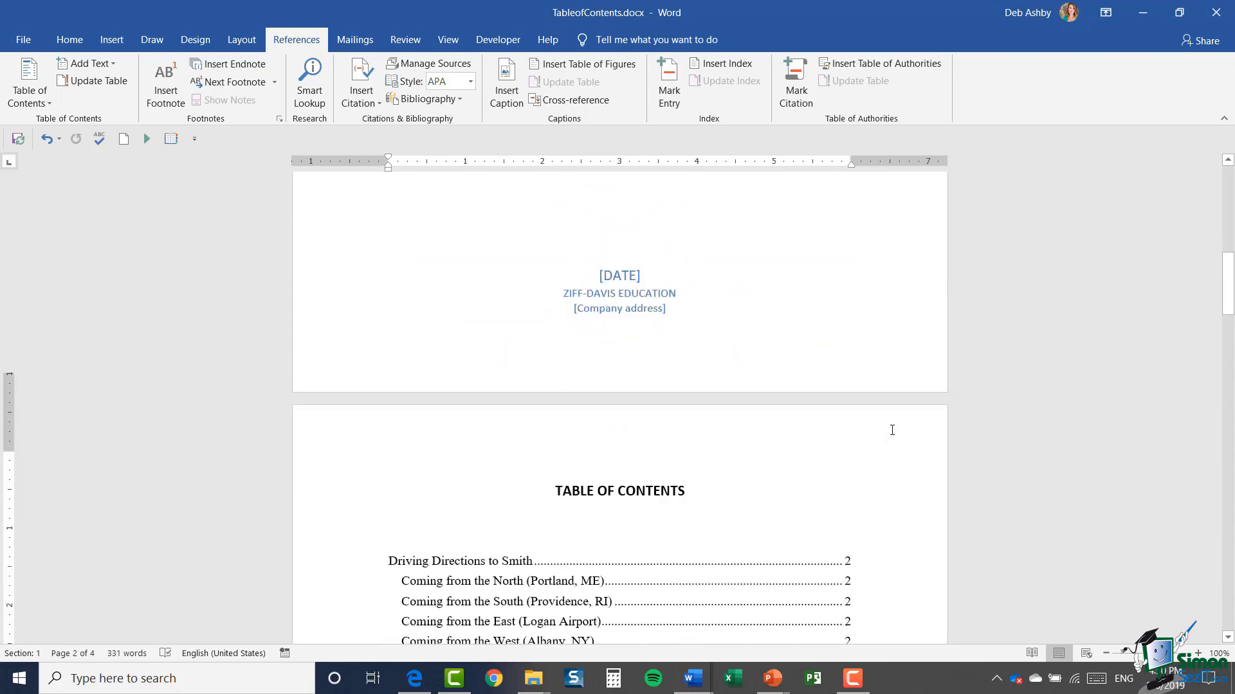
pyautogui.scroll(-10, 888, 436)
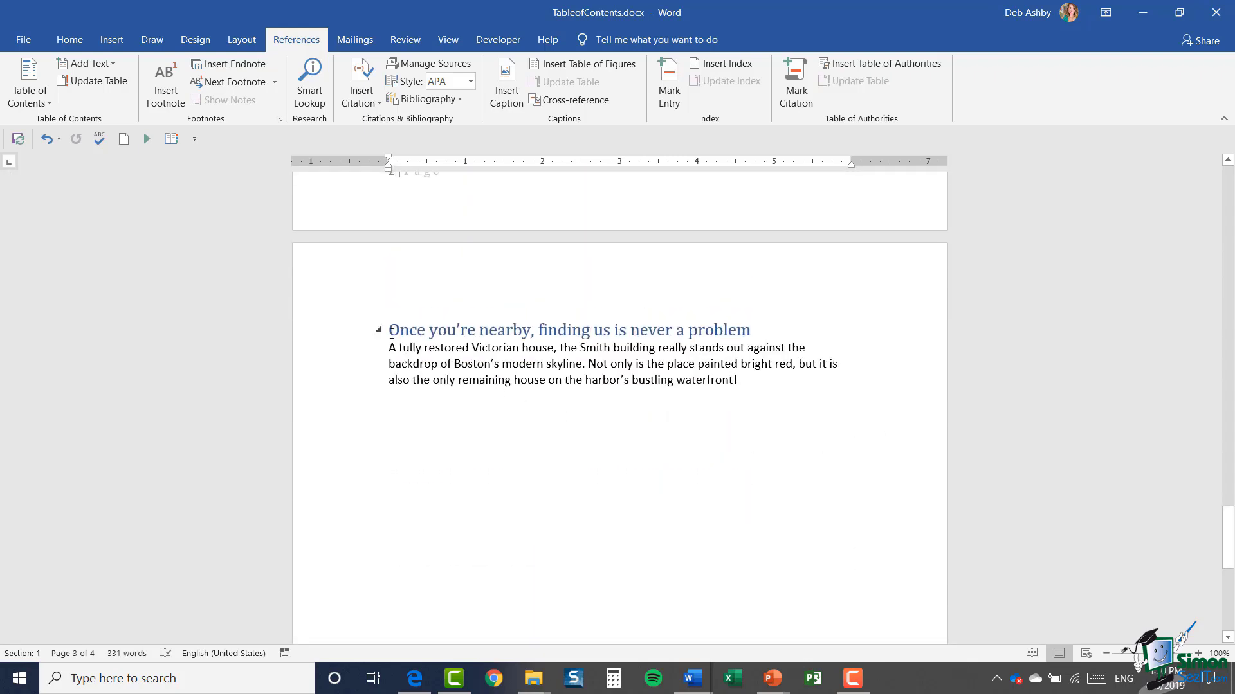
pyautogui.click(391, 331)
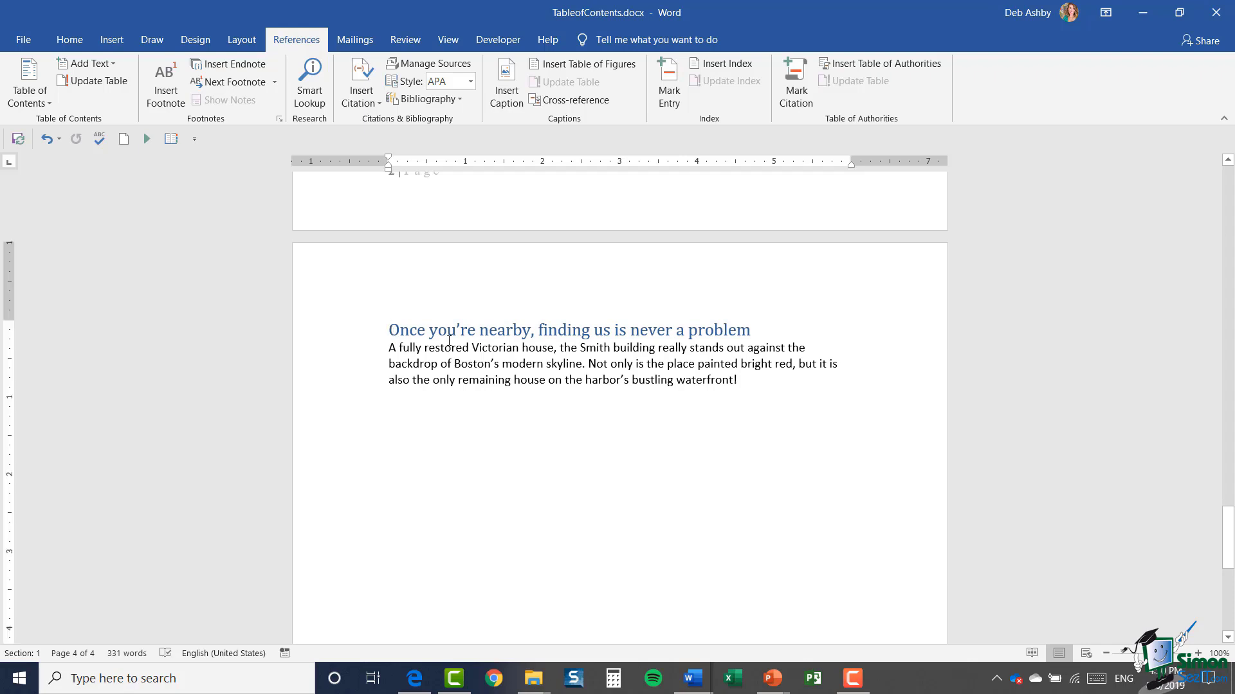
pyautogui.hotkey('ctrl', 'Return')
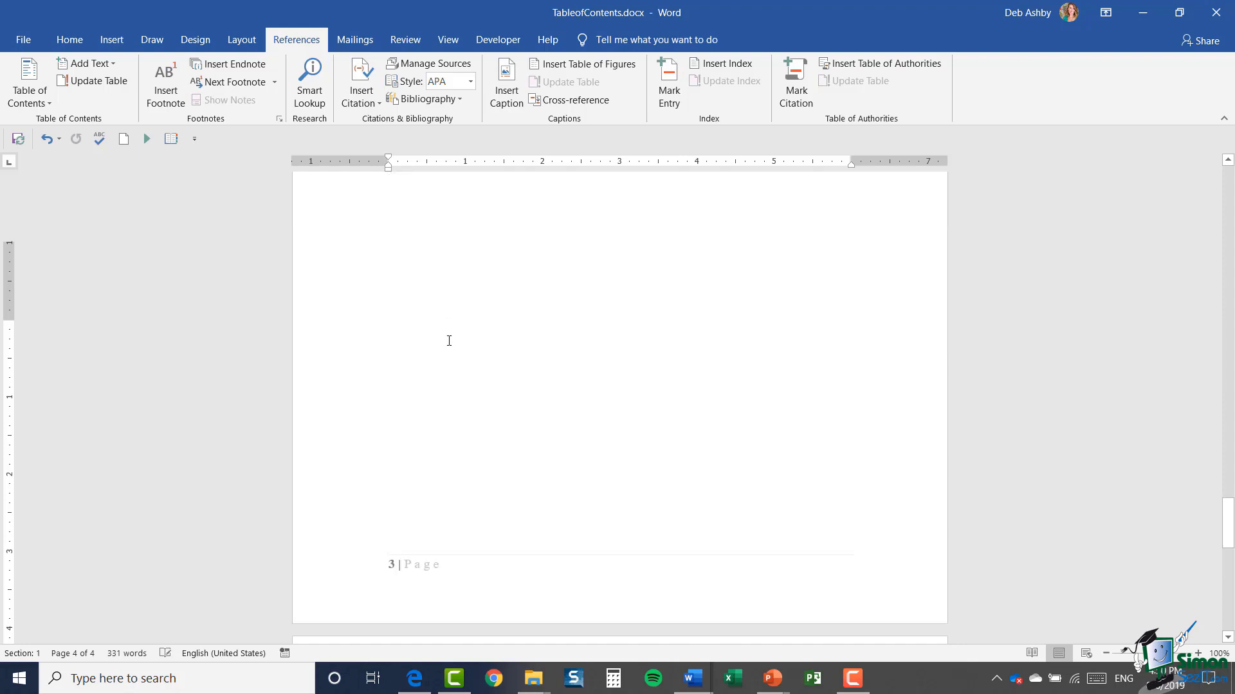
pyautogui.scroll(-4, 526, 403)
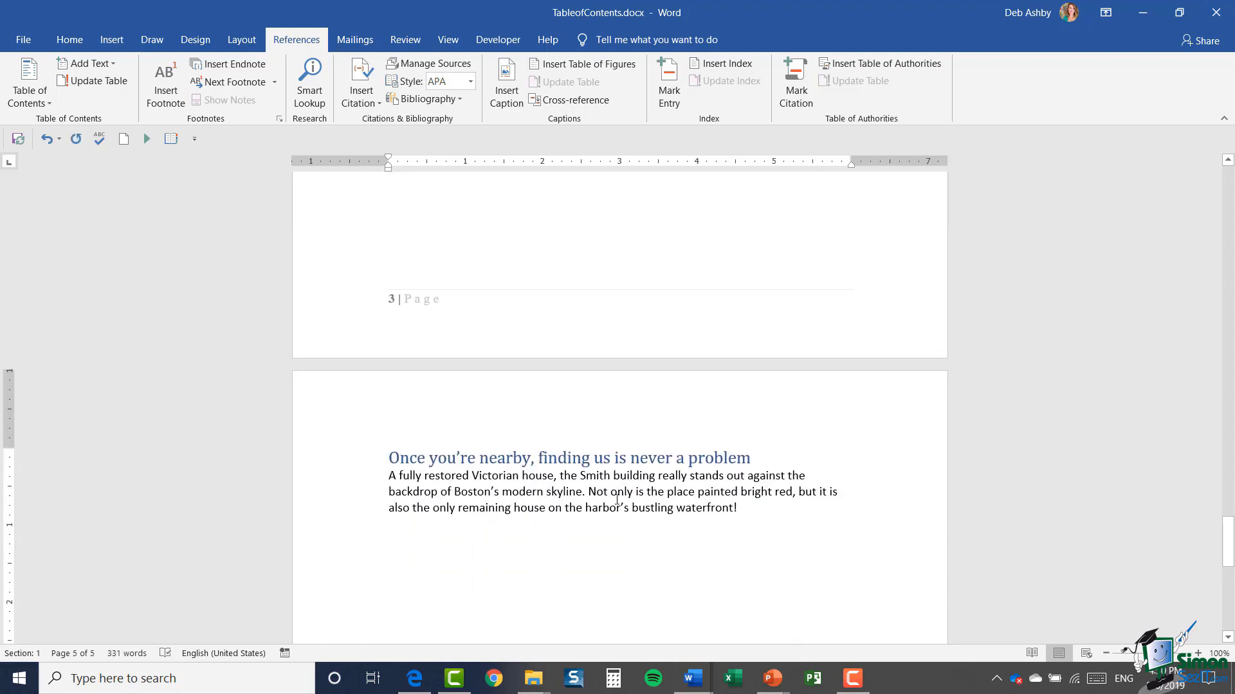
pyautogui.scroll(15, 617, 497)
pyautogui.scroll(15, 621, 494)
pyautogui.click(752, 441)
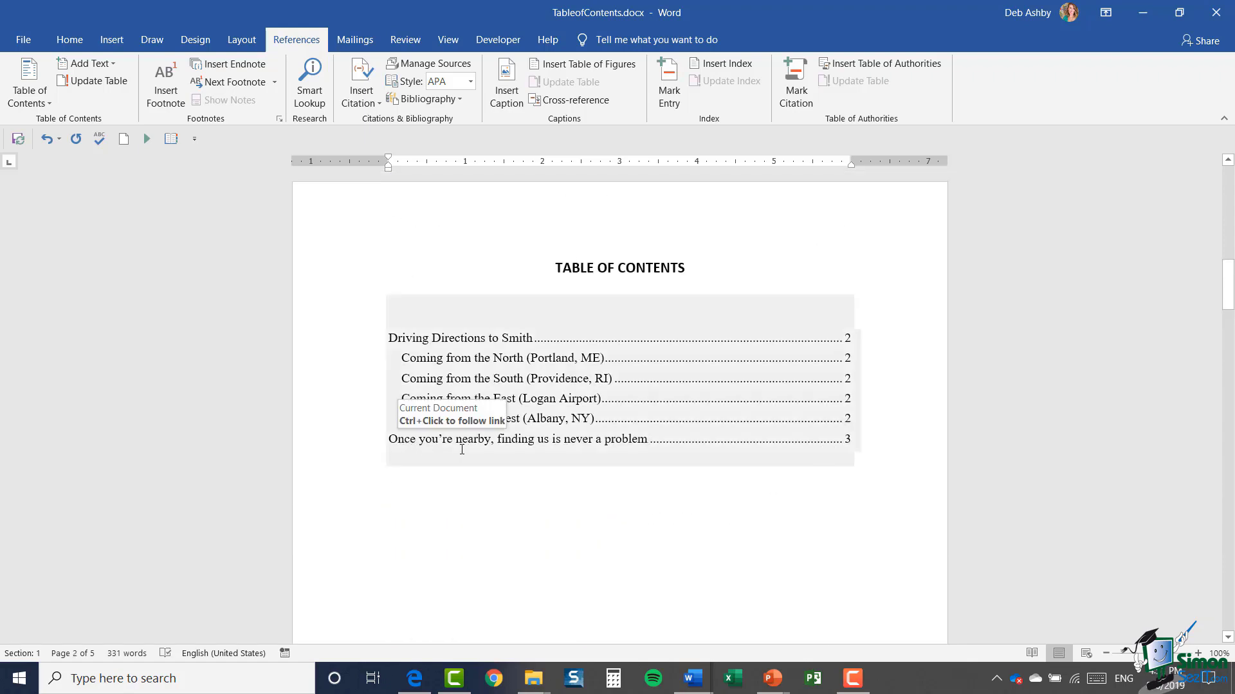
# Step: Update the entire table of contents so 'Once you're nearby' shows page 4
pyautogui.click(860, 437)
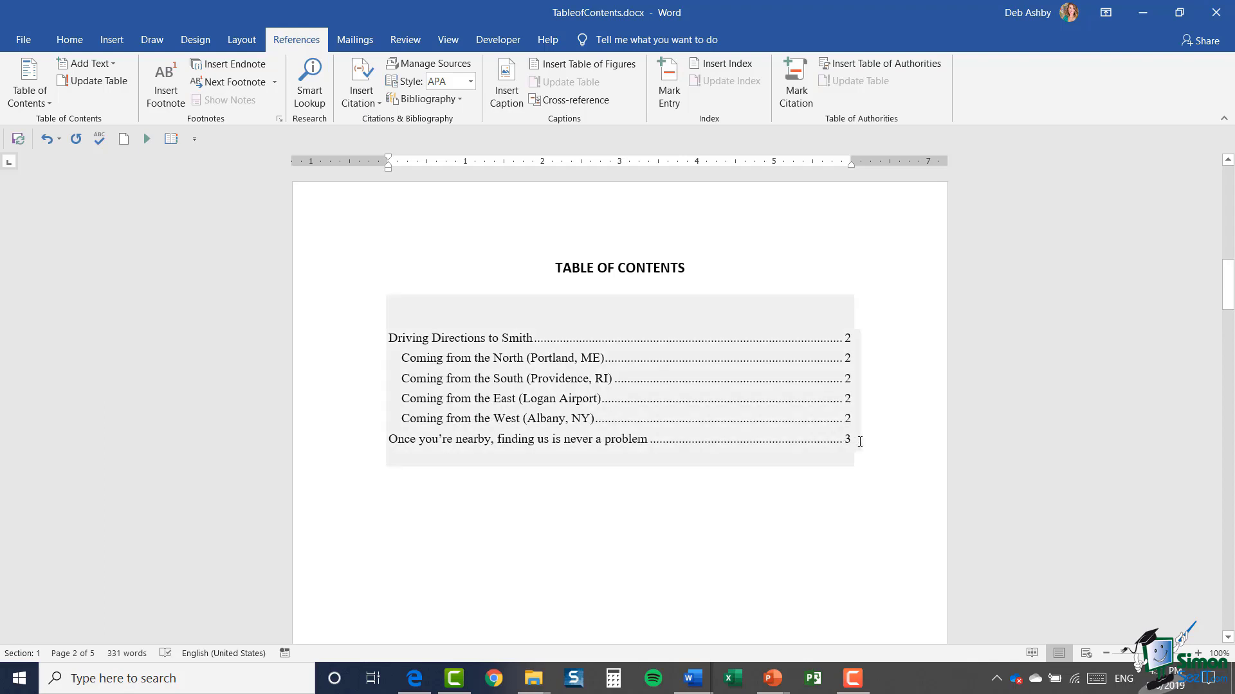
pyautogui.click(698, 385)
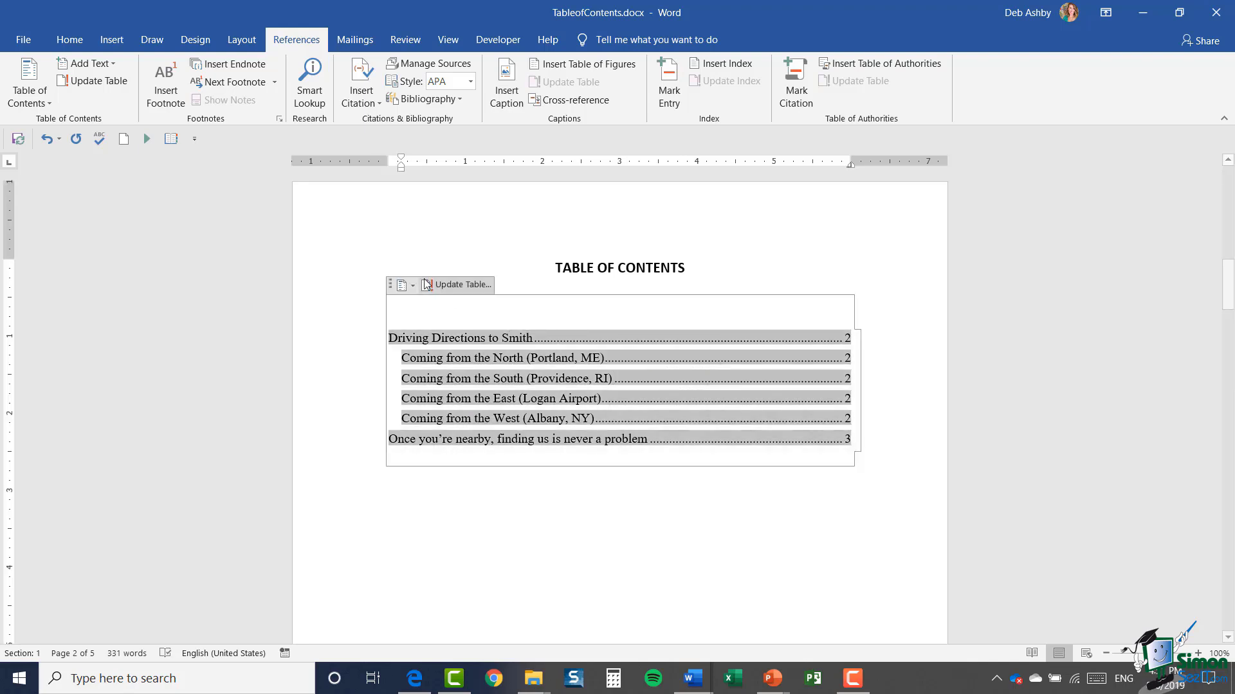
pyautogui.click(460, 285)
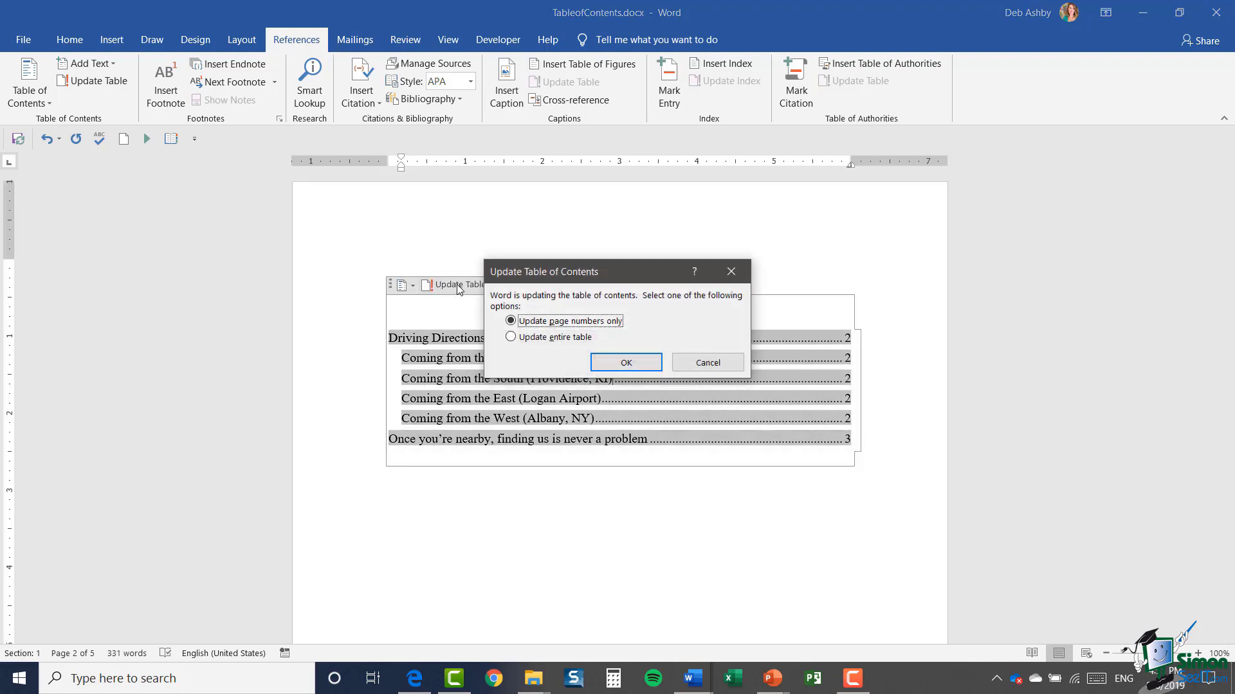
pyautogui.moveTo(632, 272); pyautogui.dragTo(855, 207)
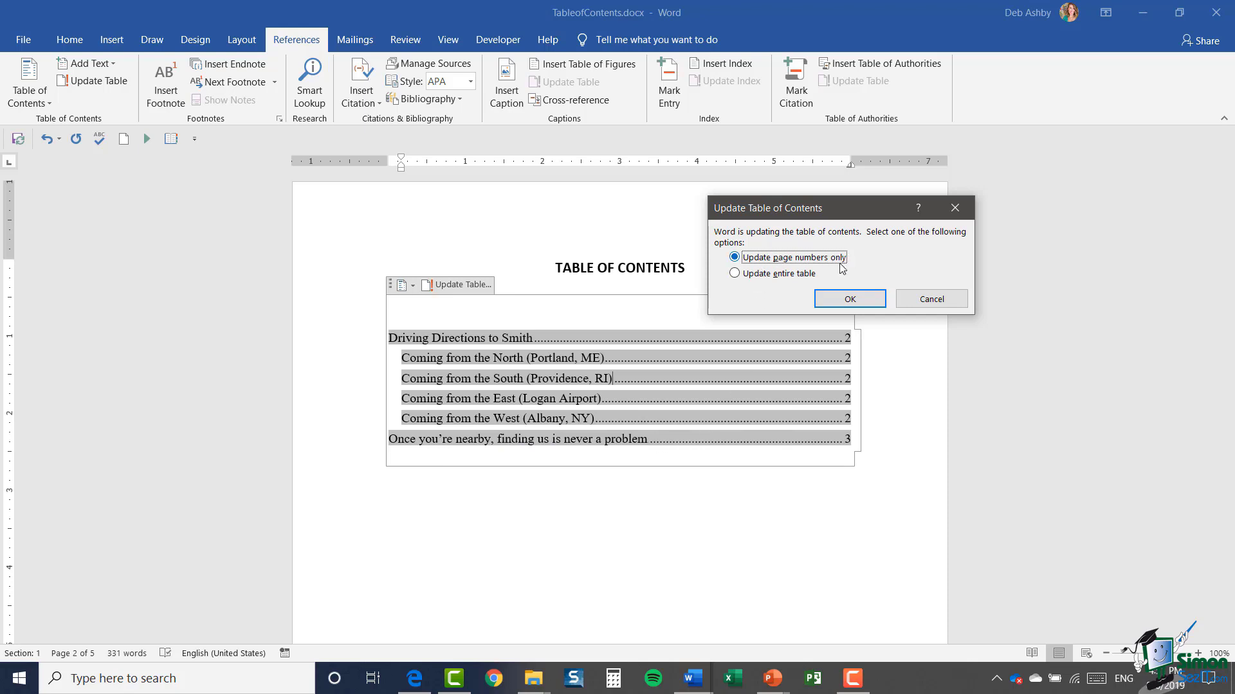
pyautogui.click(737, 276)
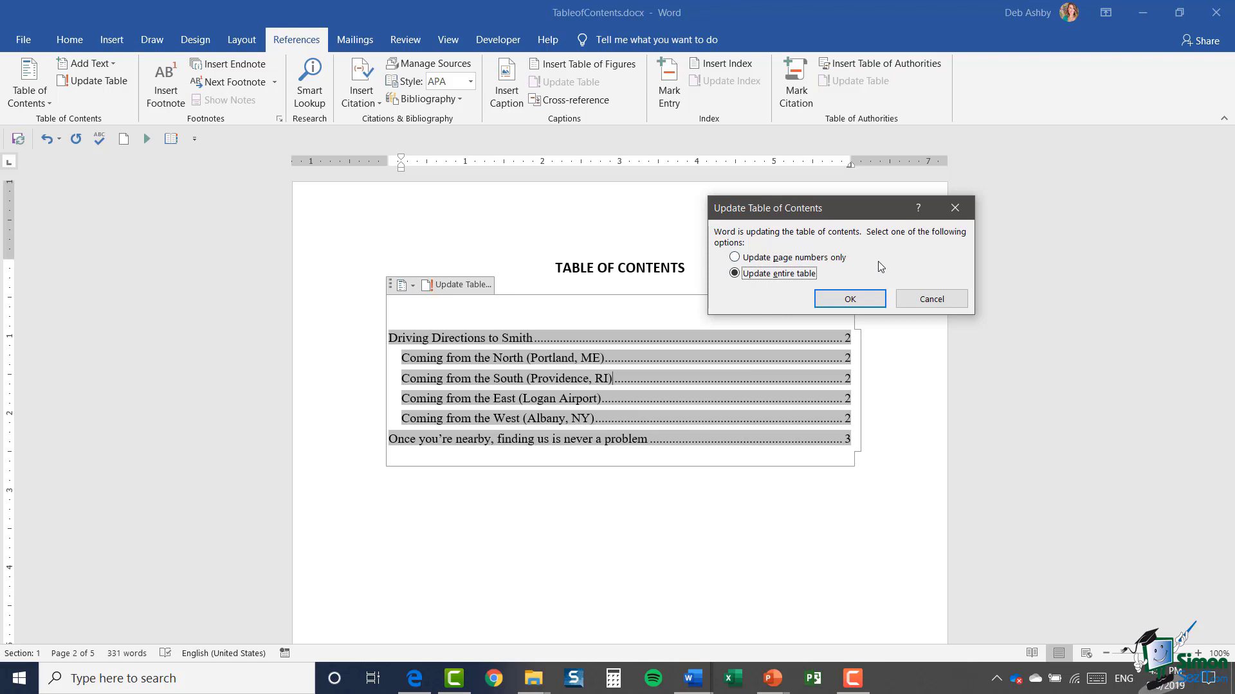
pyautogui.click(849, 299)
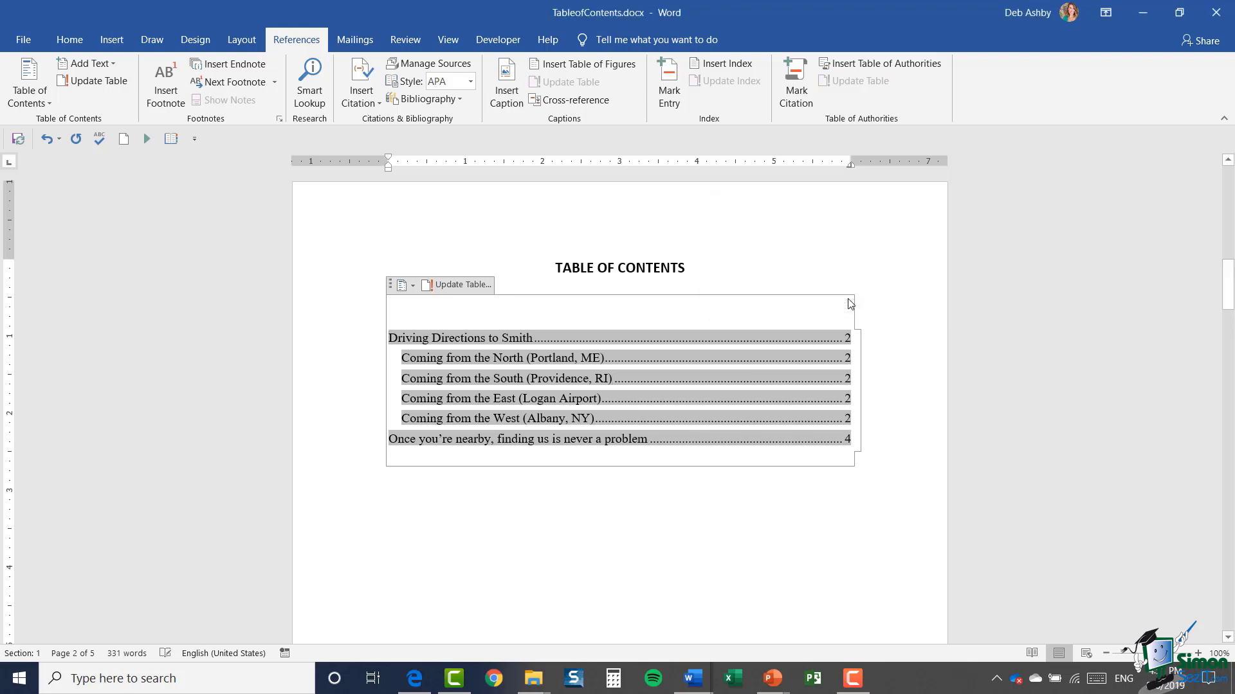
pyautogui.click(779, 565)
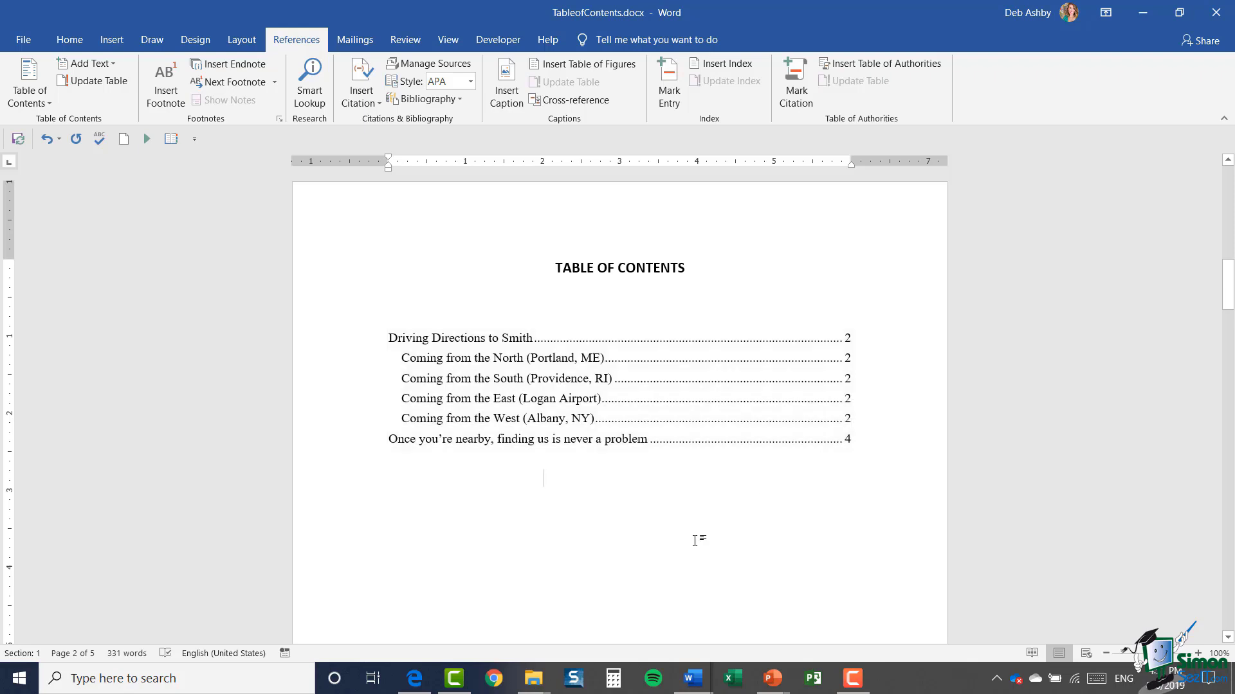
pyautogui.scroll(-3, 694, 541)
pyautogui.scroll(3, 697, 540)
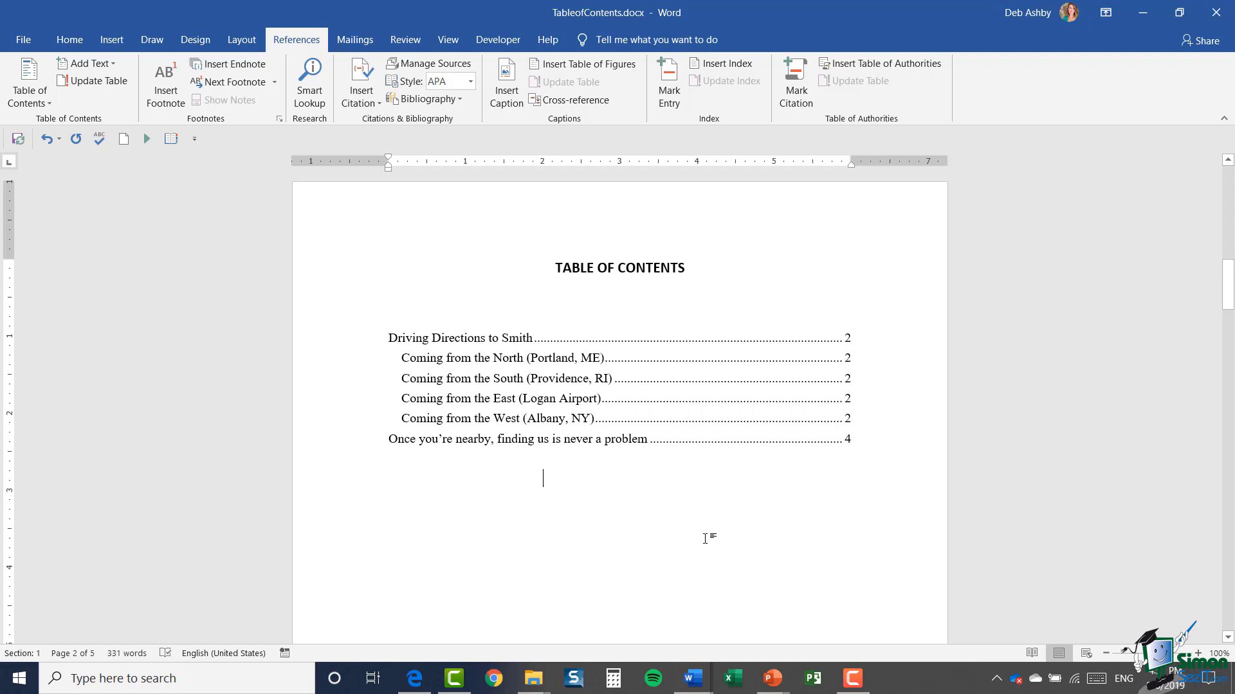